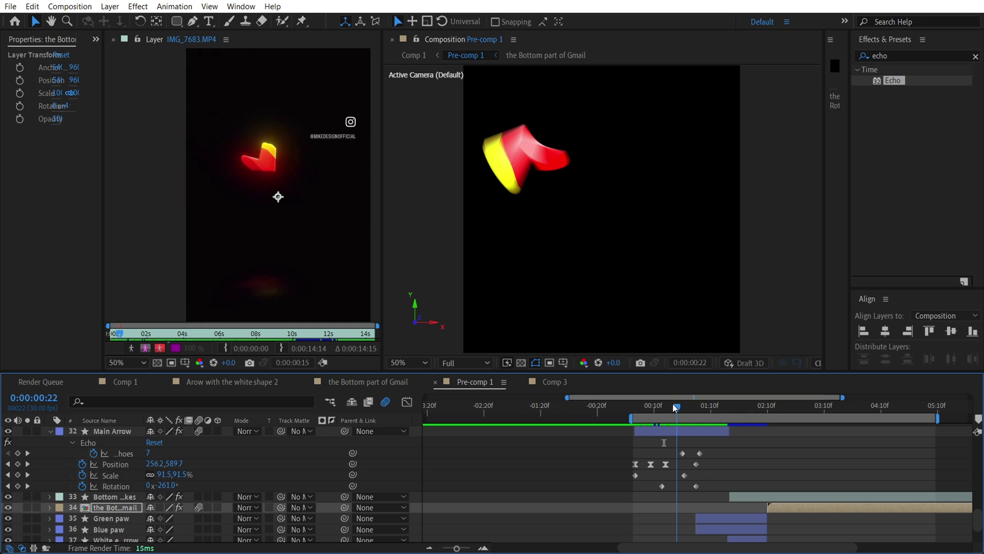
- Play the reference clip IMG_7683.MP4 and scrub through Comp 3 to examine how the envelope flap opens
{"action": "left_click_drag", "start_coordinate": [673, 404], "coordinate": [647, 405]}
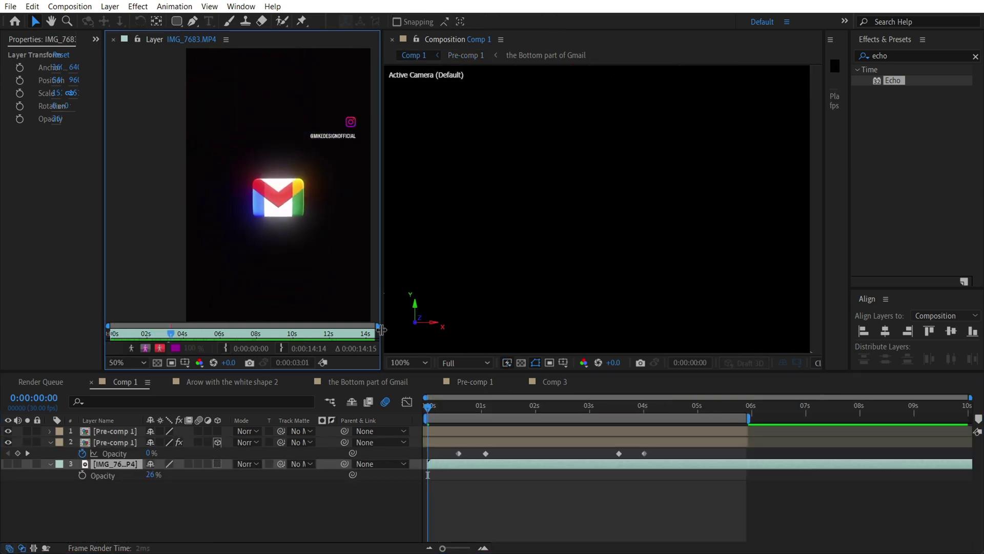
{"action": "key", "text": "space"}
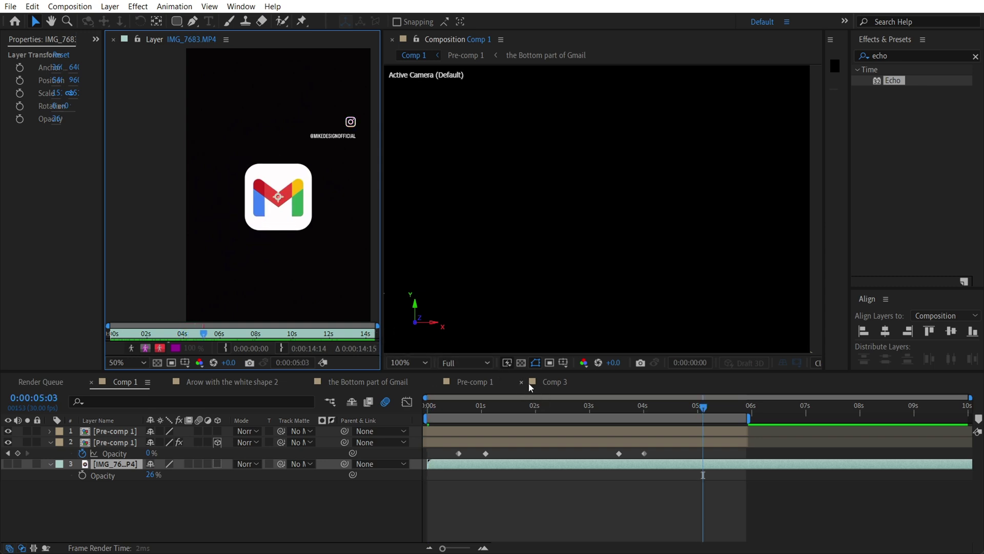
{"action": "left_click", "coordinate": [541, 379]}
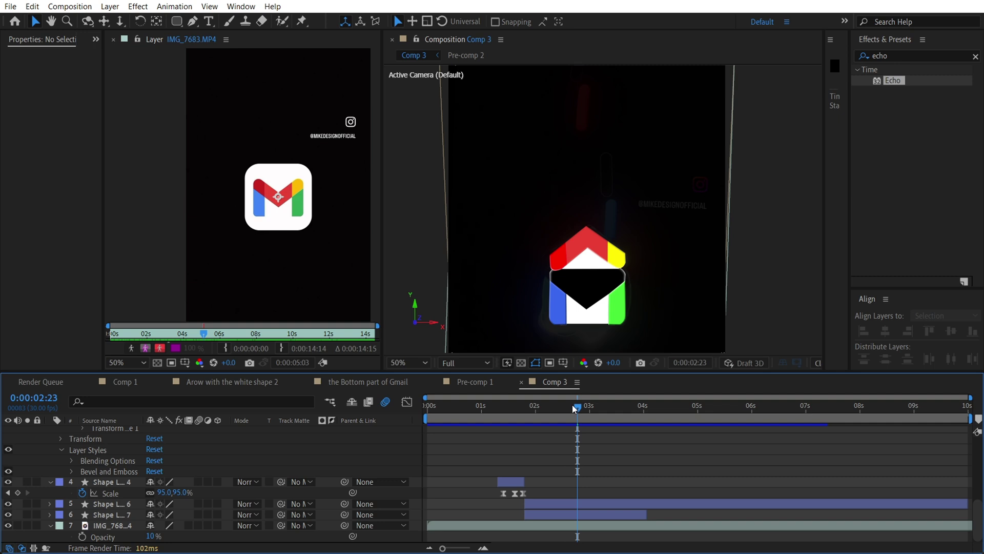
{"action": "left_click_drag", "start_coordinate": [575, 407], "coordinate": [517, 407]}
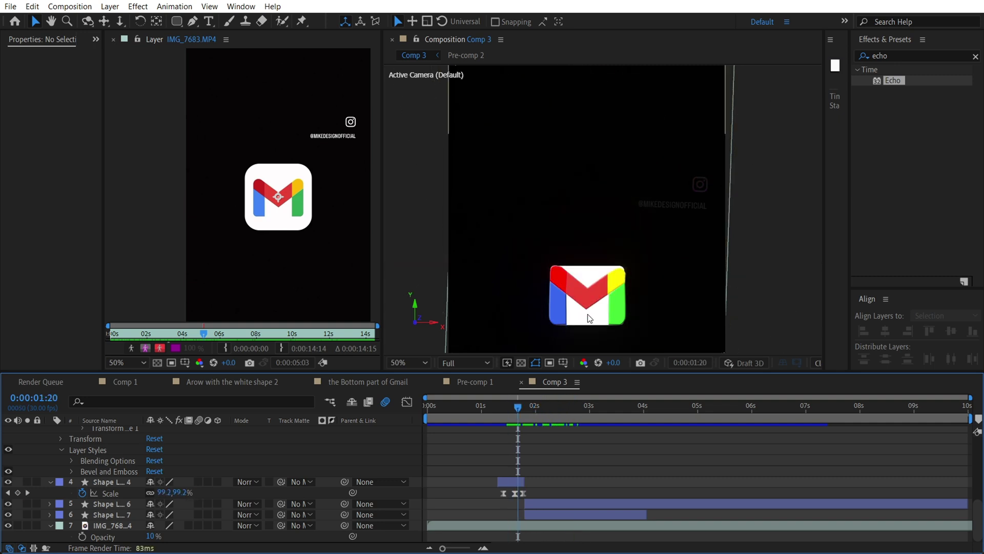
{"action": "scroll", "coordinate": [599, 294], "scroll_direction": "up", "scroll_amount": 2}
{"action": "scroll", "coordinate": [591, 280], "scroll_direction": "down", "scroll_amount": 2}
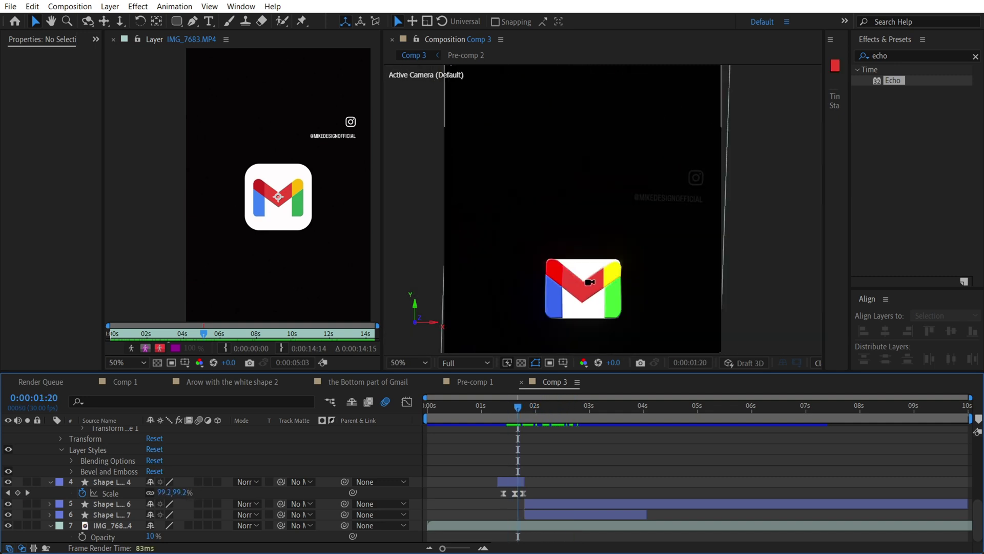
{"action": "left_click_drag", "start_coordinate": [582, 289], "coordinate": [566, 237]}
{"action": "key", "text": "v"}
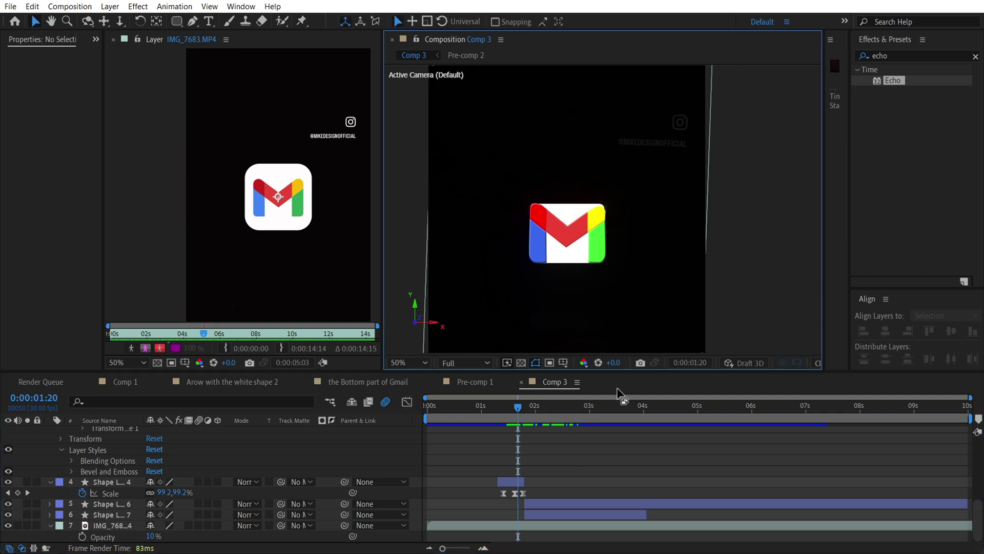
{"action": "left_click_drag", "start_coordinate": [521, 408], "coordinate": [539, 408]}
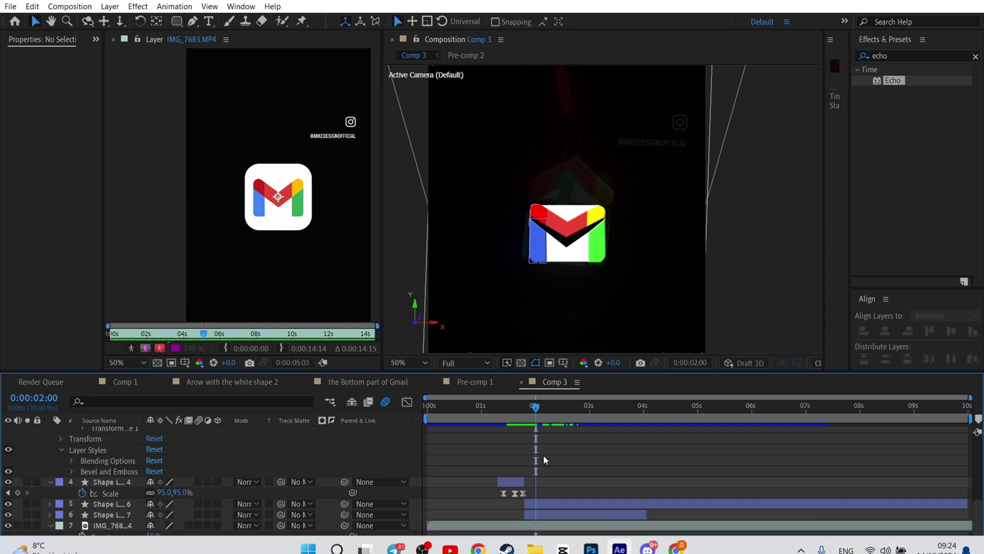
{"action": "left_click_drag", "start_coordinate": [535, 408], "coordinate": [512, 395]}
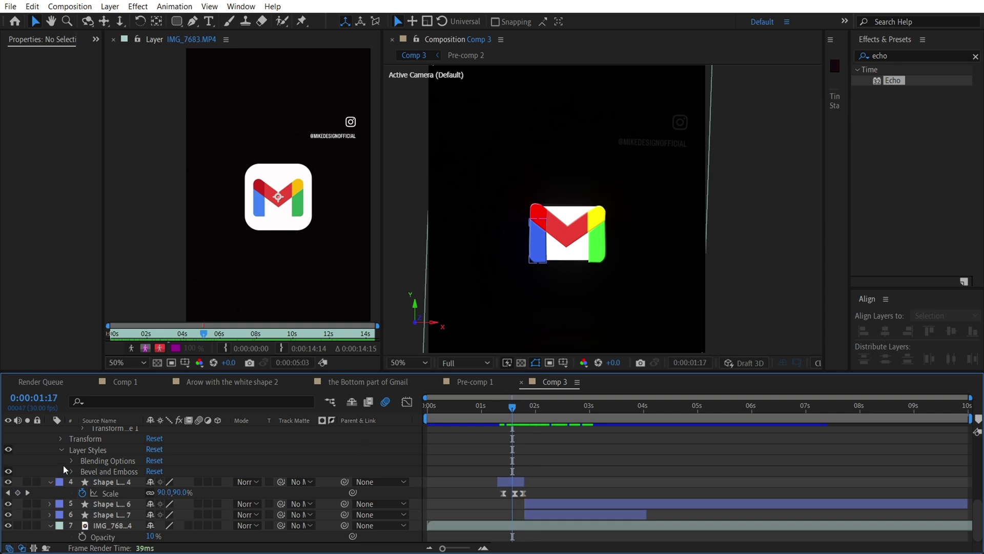
- Examine Pre-comp 2's X Rotation keyframes and the shape layers beneath it in Comp 3, scrubbing to 0:00:02:13
{"action": "scroll", "coordinate": [65, 468], "scroll_direction": "up", "scroll_amount": 8}
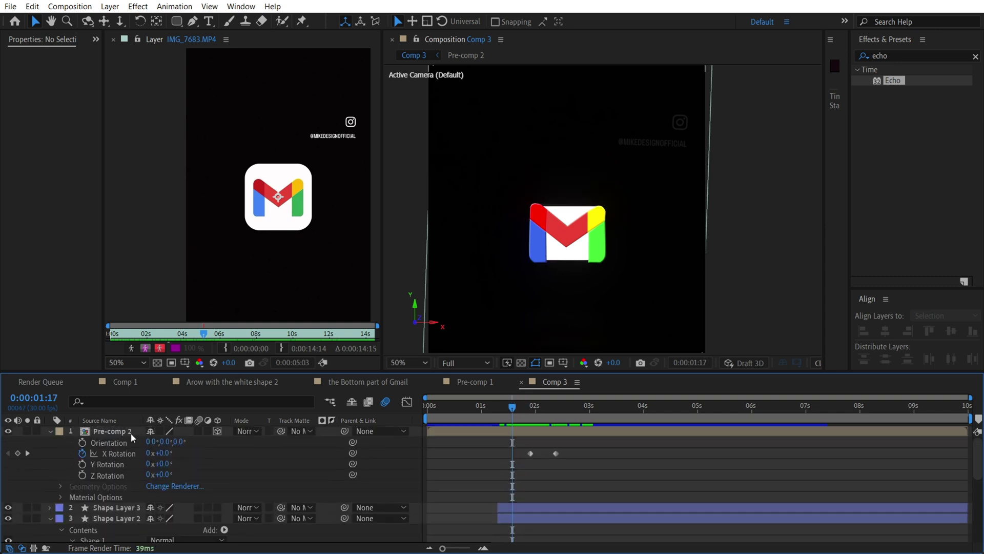
{"action": "left_click", "coordinate": [131, 433]}
{"action": "left_click", "coordinate": [106, 510]}
{"action": "left_click", "coordinate": [106, 517]}
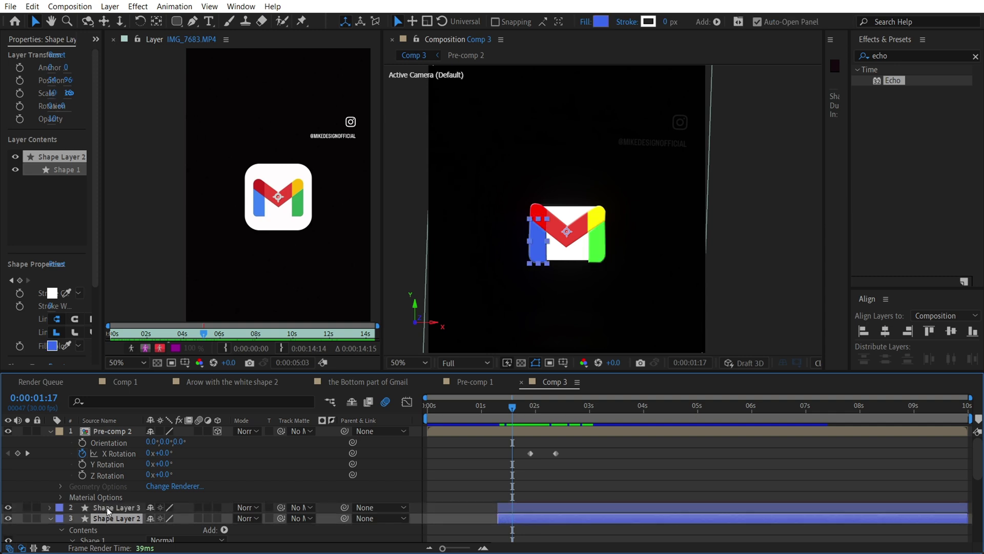
{"action": "left_click", "coordinate": [118, 432]}
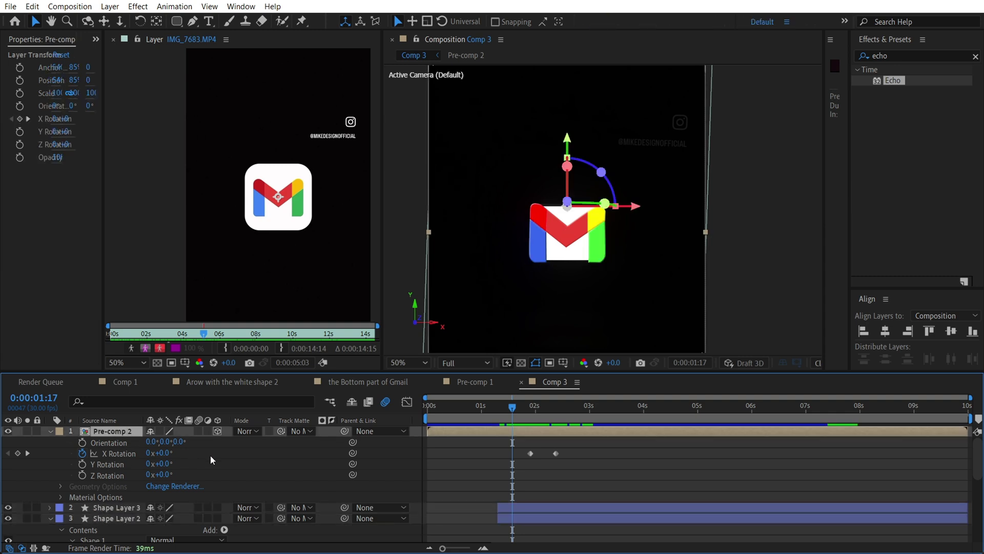
{"action": "left_click", "coordinate": [210, 456]}
{"action": "left_click", "coordinate": [128, 432]}
{"action": "left_click", "coordinate": [528, 465]}
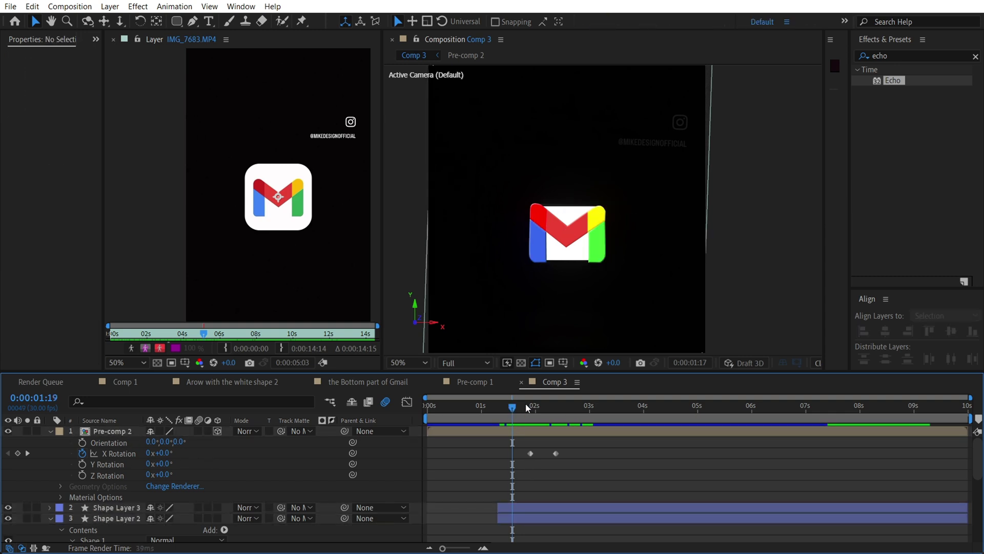
{"action": "left_click_drag", "start_coordinate": [525, 404], "coordinate": [558, 401]}
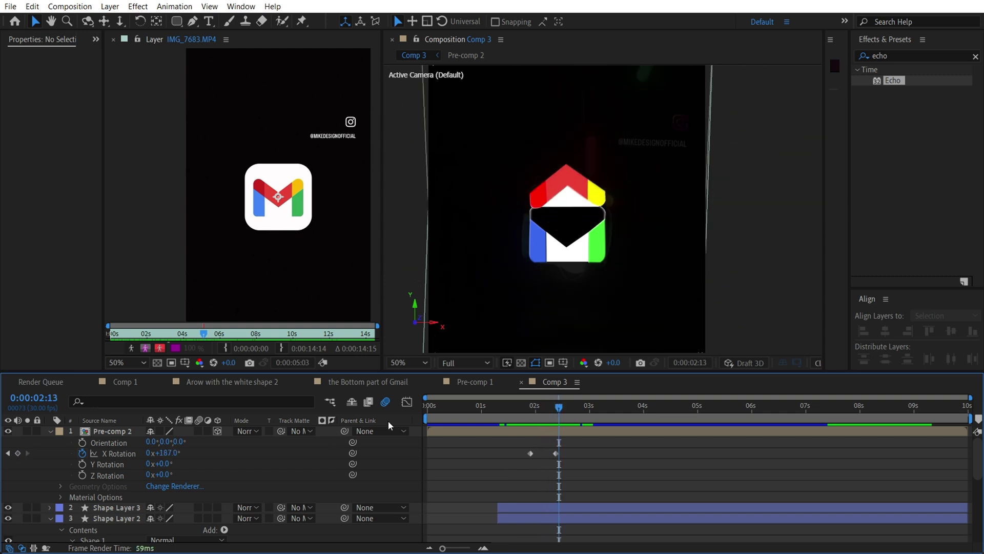
{"action": "left_click_drag", "start_coordinate": [647, 71], "coordinate": [648, 156]}
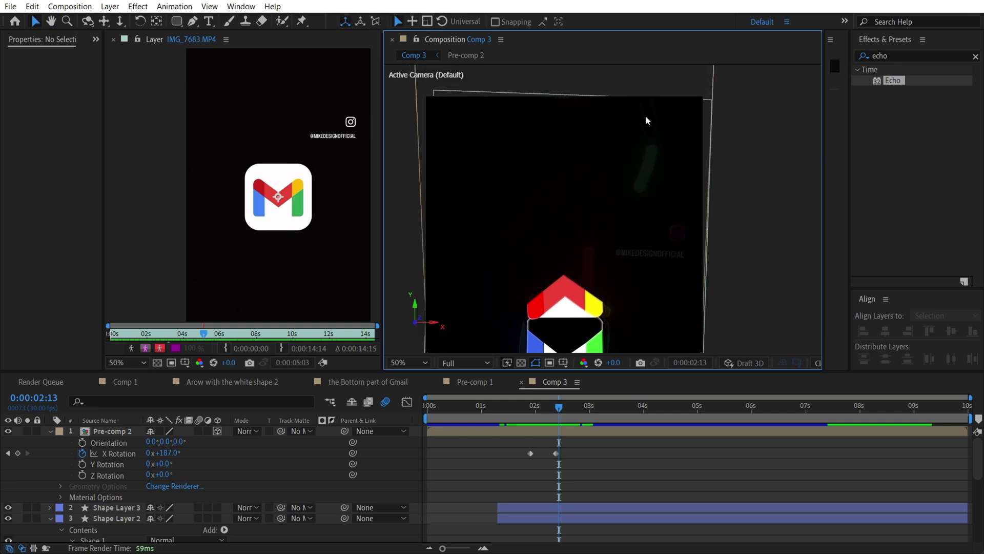
{"action": "left_click_drag", "start_coordinate": [648, 231], "coordinate": [650, 167]}
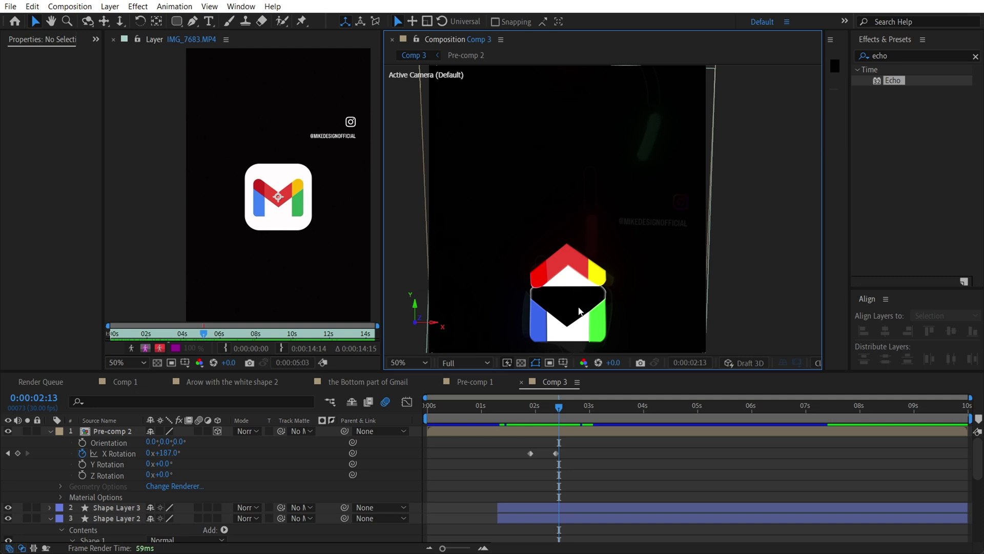
- Open Pre-comp 1, look through the Message layers and select the mask layer beneath Message 1
{"action": "left_click", "coordinate": [469, 383]}
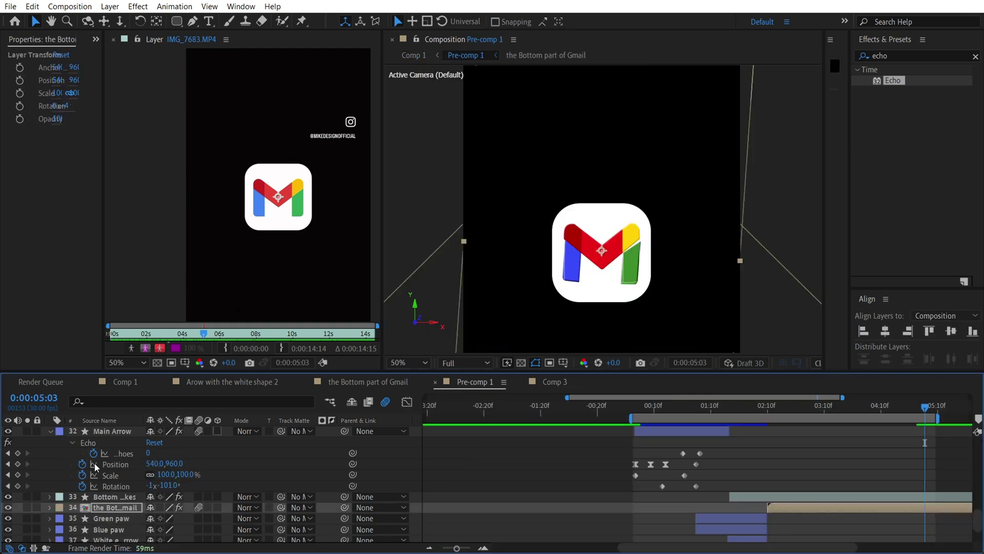
{"action": "scroll", "coordinate": [113, 459], "scroll_direction": "up", "scroll_amount": 5}
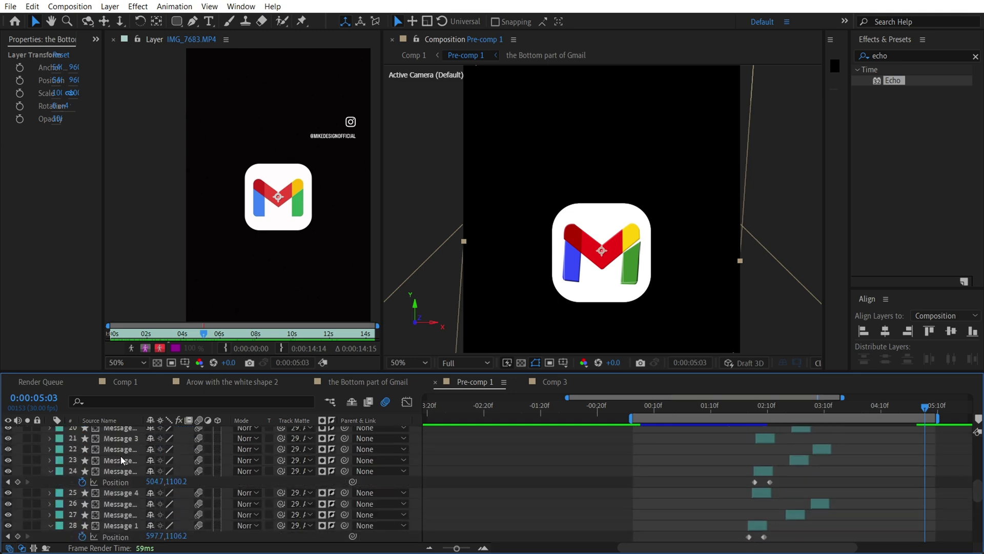
{"action": "scroll", "coordinate": [651, 481], "scroll_direction": "down", "scroll_amount": 3}
{"action": "scroll", "coordinate": [337, 462], "scroll_direction": "up", "scroll_amount": 1}
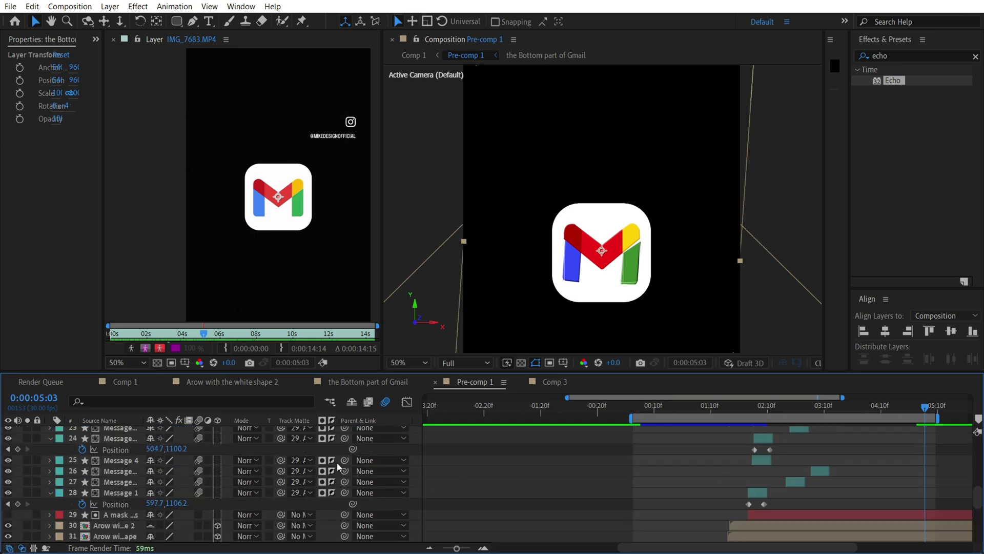
{"action": "scroll", "coordinate": [112, 483], "scroll_direction": "up", "scroll_amount": 2}
{"action": "left_click", "coordinate": [127, 514]}
{"action": "left_click", "coordinate": [695, 485]}
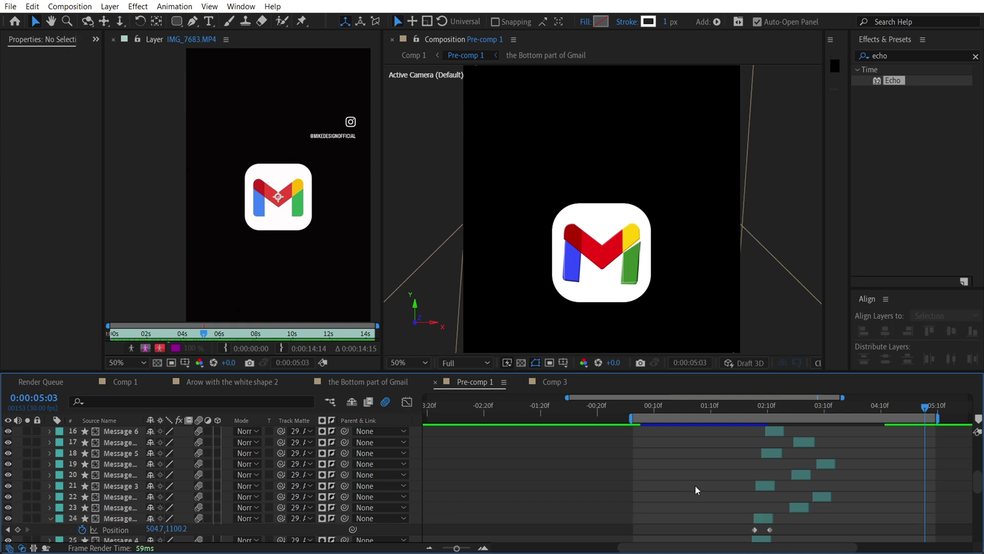
{"action": "scroll", "coordinate": [695, 485], "scroll_direction": "down", "scroll_amount": 5}
{"action": "left_click", "coordinate": [131, 463]}
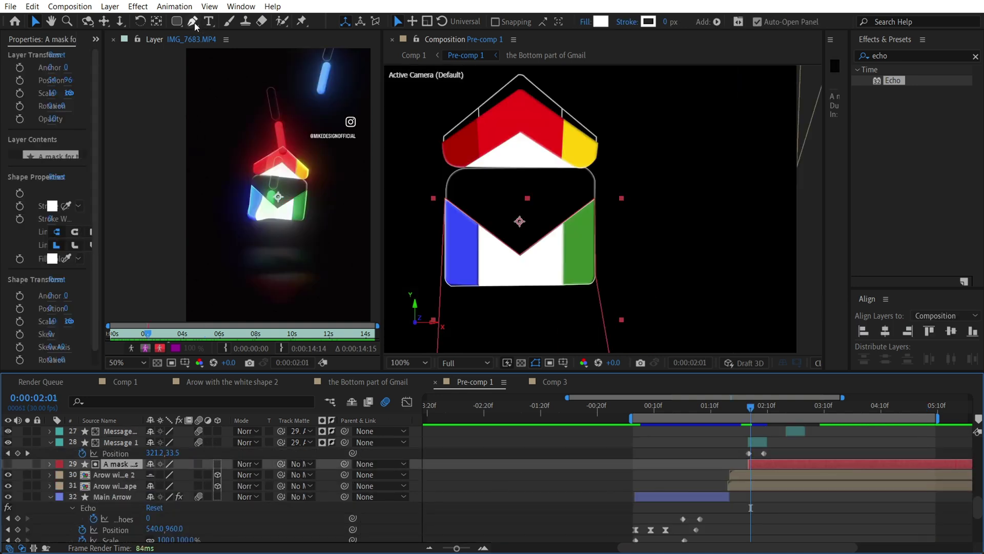
- Examine the mask layer's outline with the Pen tool, from the envelope front's upper corners down to its lowest points
{"action": "left_click", "coordinate": [194, 22]}
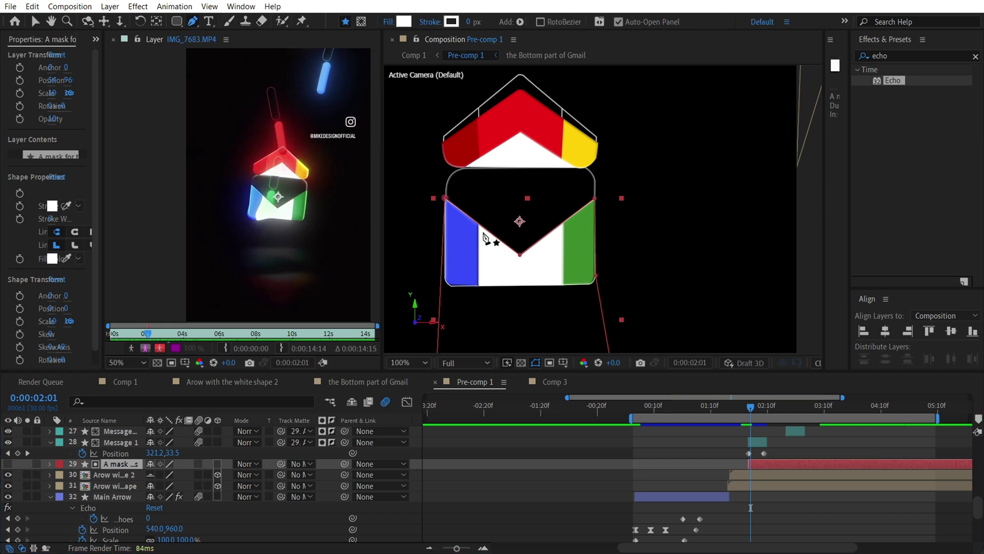
{"action": "left_click", "coordinate": [445, 198]}
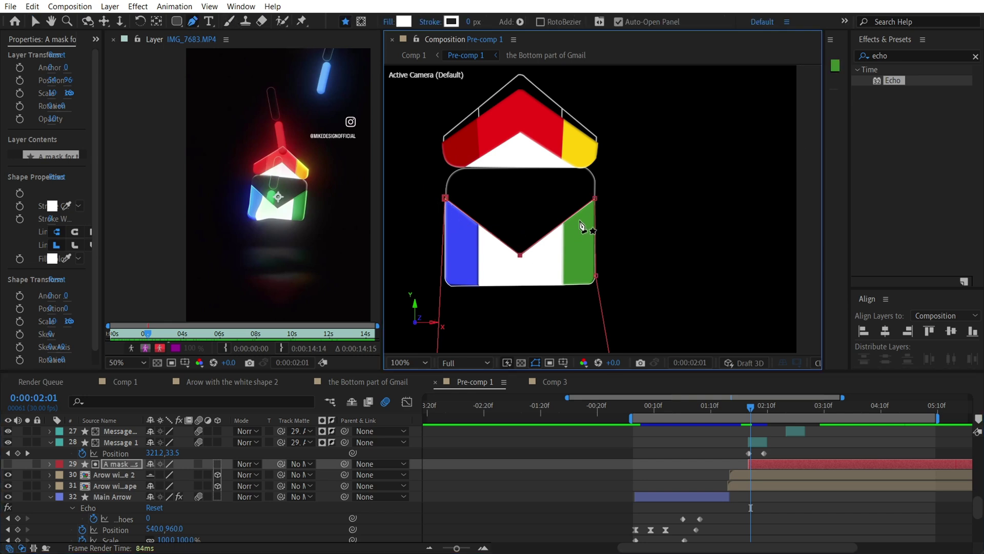
{"action": "left_click", "coordinate": [595, 198]}
{"action": "scroll", "coordinate": [619, 248], "scroll_direction": "down", "scroll_amount": 5}
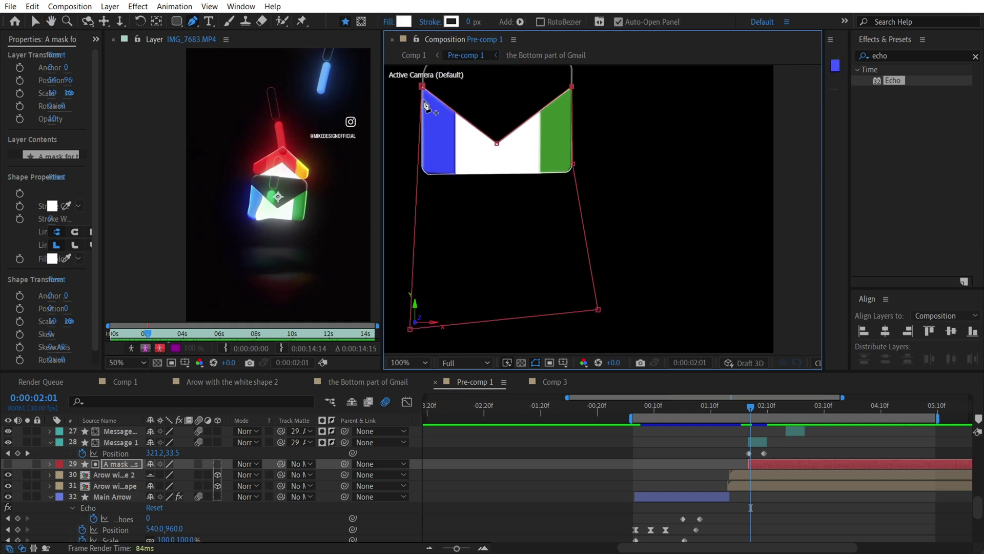
{"action": "scroll", "coordinate": [527, 182], "scroll_direction": "up", "scroll_amount": 4}
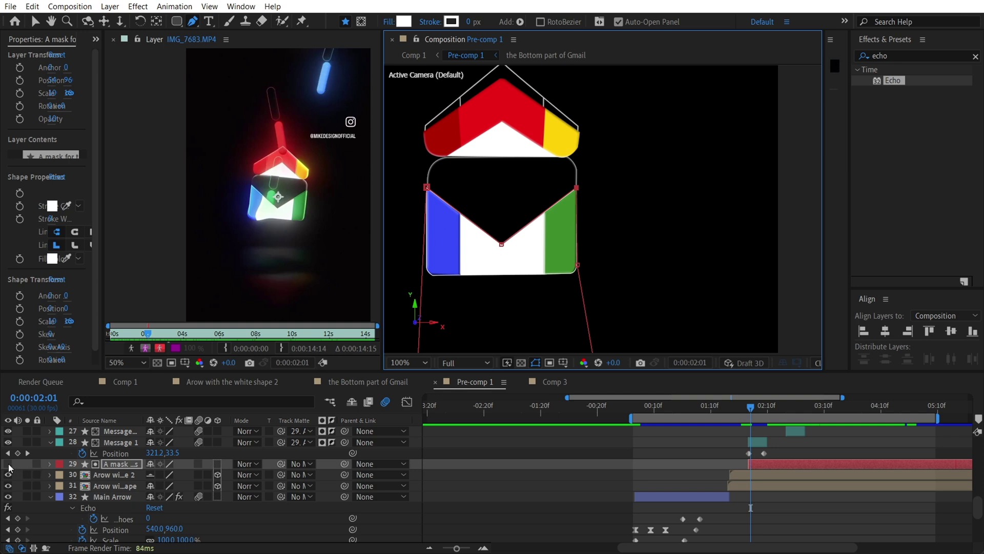
- Turn on the mask layer's visibility and deselect it to view the white shape covering the envelope front
{"action": "left_click", "coordinate": [9, 464]}
{"action": "left_click", "coordinate": [8, 463]}
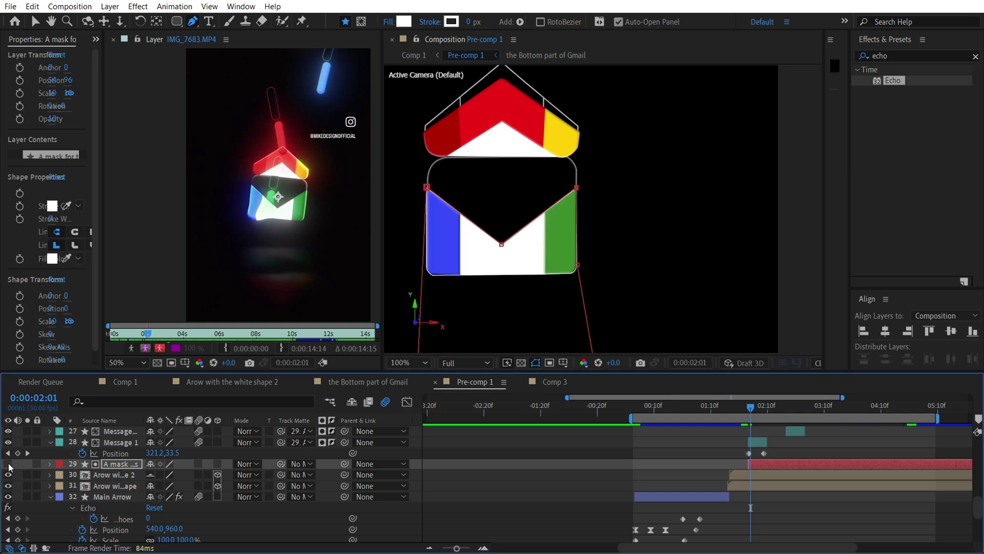
{"action": "left_click", "coordinate": [8, 464]}
{"action": "left_click", "coordinate": [214, 453]}
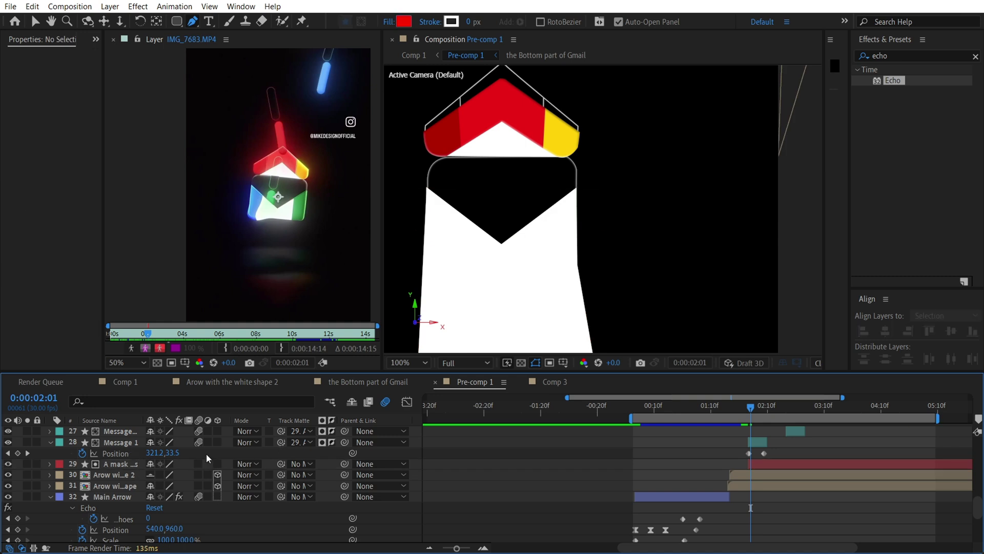
- Set the mask layer as Message 1's track matte, with the matte inverted
{"action": "left_click", "coordinate": [144, 444]}
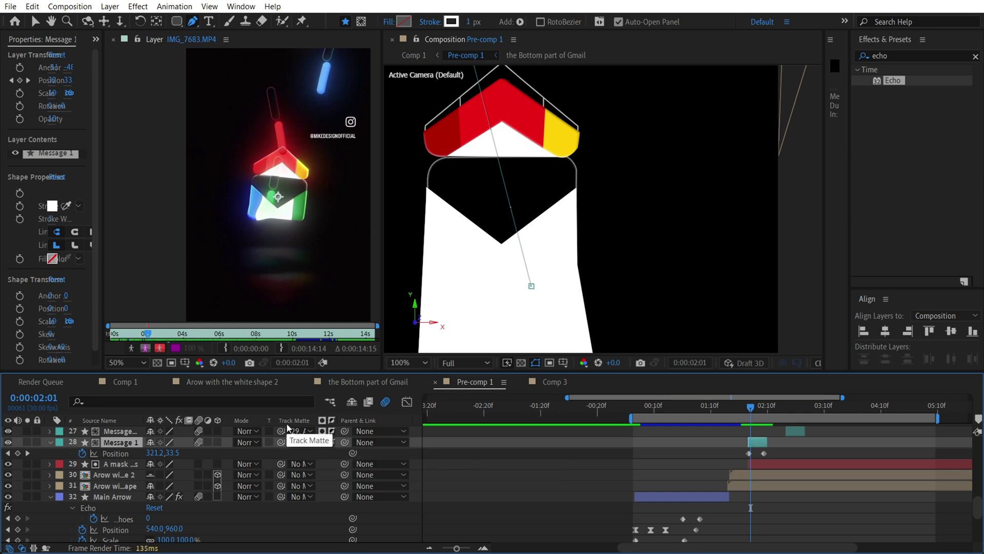
{"action": "mouse_move", "coordinate": [287, 551]}
{"action": "left_click", "coordinate": [21, 548]}
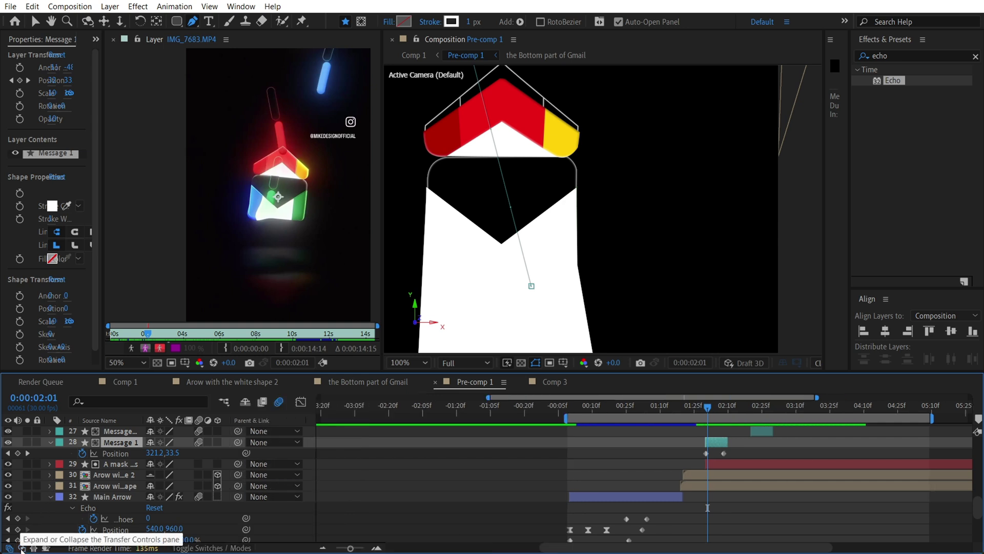
{"action": "left_click", "coordinate": [21, 548]}
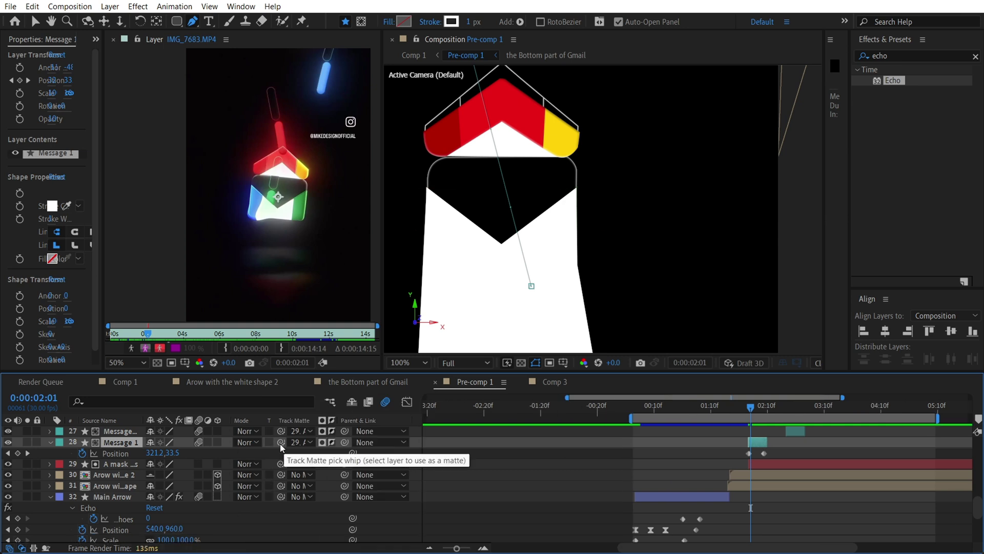
{"action": "left_click_drag", "start_coordinate": [280, 442], "coordinate": [125, 460]}
{"action": "left_click", "coordinate": [333, 440]}
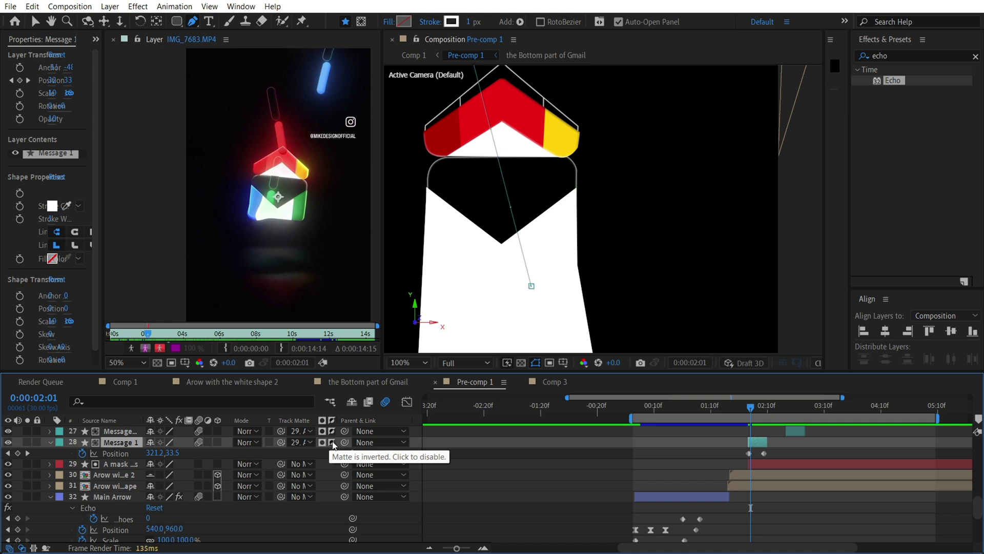
{"action": "left_click", "coordinate": [332, 442]}
- Examine Message 1's outline and motion path above the envelope and compare them with the falling sticks in the reference clip
{"action": "left_click_drag", "start_coordinate": [520, 224], "coordinate": [574, 379]}
{"action": "scroll", "coordinate": [580, 136], "scroll_direction": "down", "scroll_amount": 1}
{"action": "left_click_drag", "start_coordinate": [580, 127], "coordinate": [582, 214]}
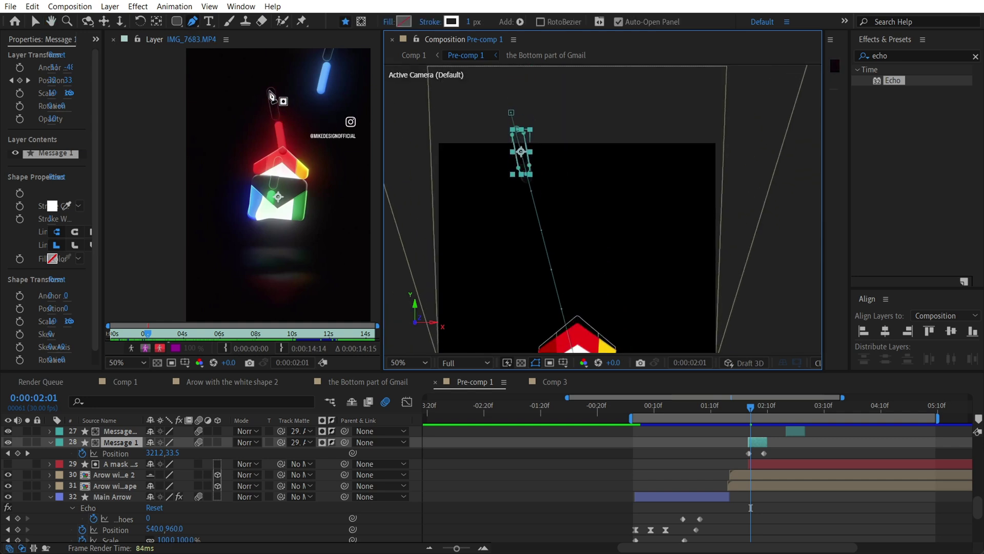
{"action": "scroll", "coordinate": [272, 95], "scroll_direction": "up", "scroll_amount": 1}
{"action": "left_click_drag", "start_coordinate": [290, 98], "coordinate": [268, 252]}
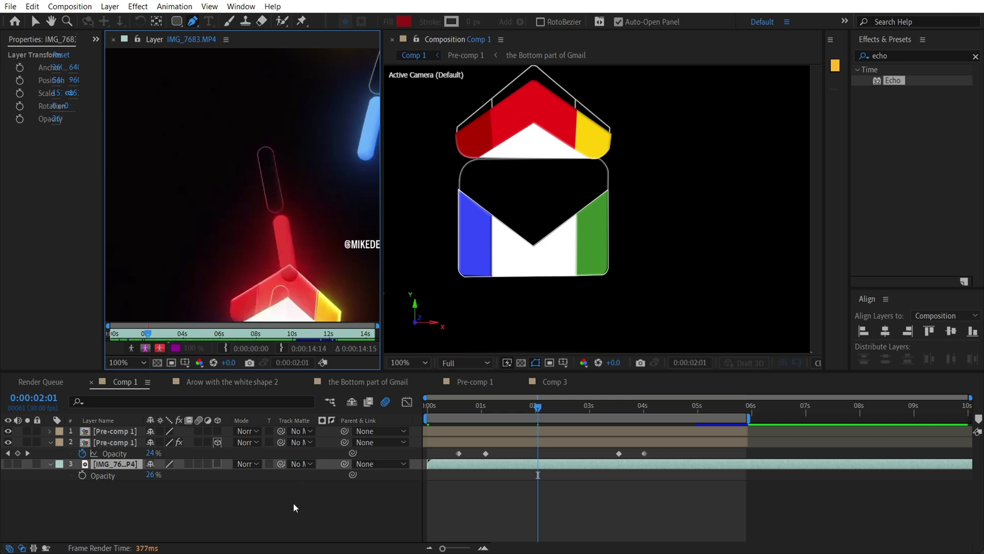
{"action": "left_click", "coordinate": [293, 503]}
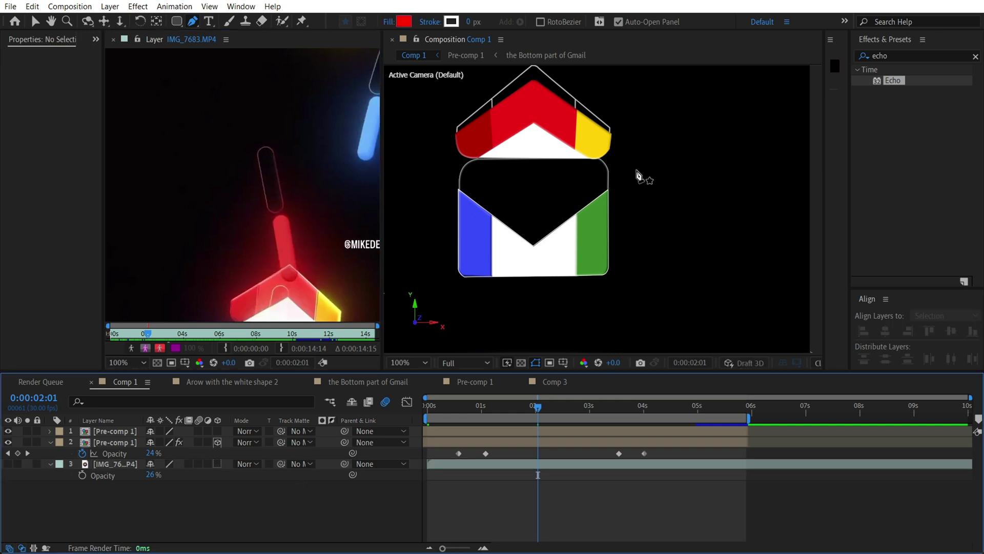
{"action": "left_click", "coordinate": [321, 152]}
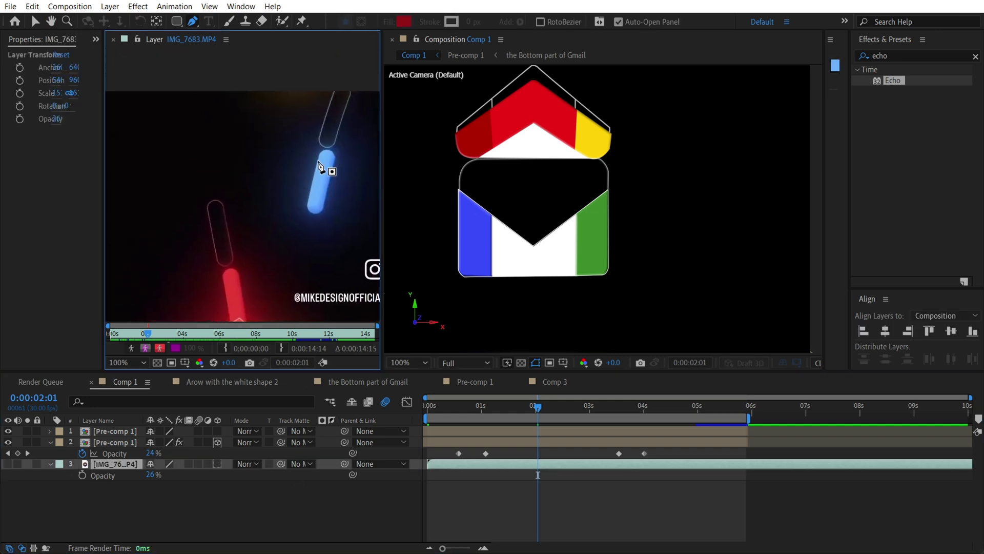
{"action": "left_click_drag", "start_coordinate": [597, 107], "coordinate": [631, 251]}
- Open Pre-comp 1 at 0:00:02:00 and examine the envelope and its stack of staggered message layers
{"action": "left_click", "coordinate": [475, 381]}
{"action": "left_click", "coordinate": [631, 410]}
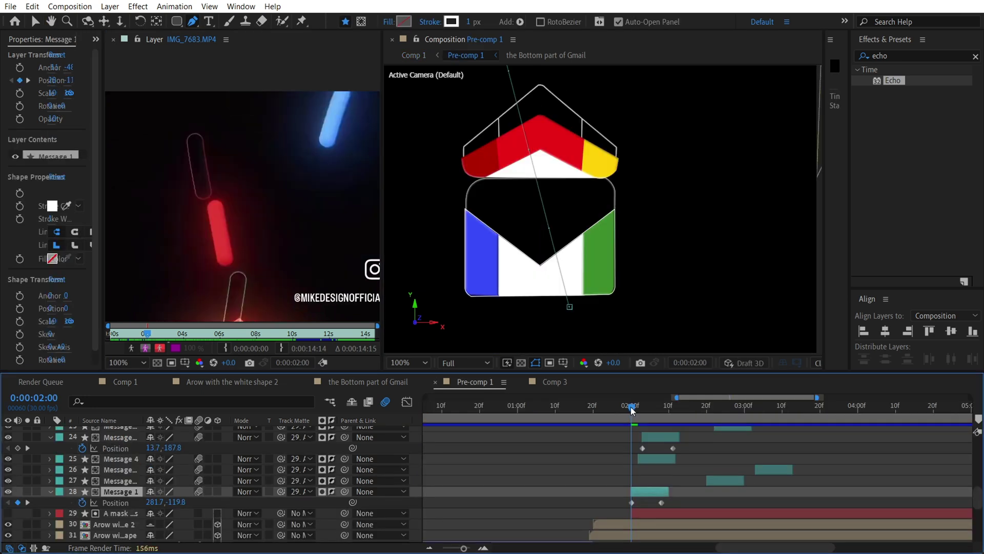
{"action": "scroll", "coordinate": [587, 198], "scroll_direction": "down", "scroll_amount": 2}
{"action": "left_click_drag", "start_coordinate": [605, 170], "coordinate": [601, 252]}
{"action": "scroll", "coordinate": [124, 472], "scroll_direction": "up", "scroll_amount": 3}
{"action": "scroll", "coordinate": [123, 472], "scroll_direction": "up", "scroll_amount": 5}
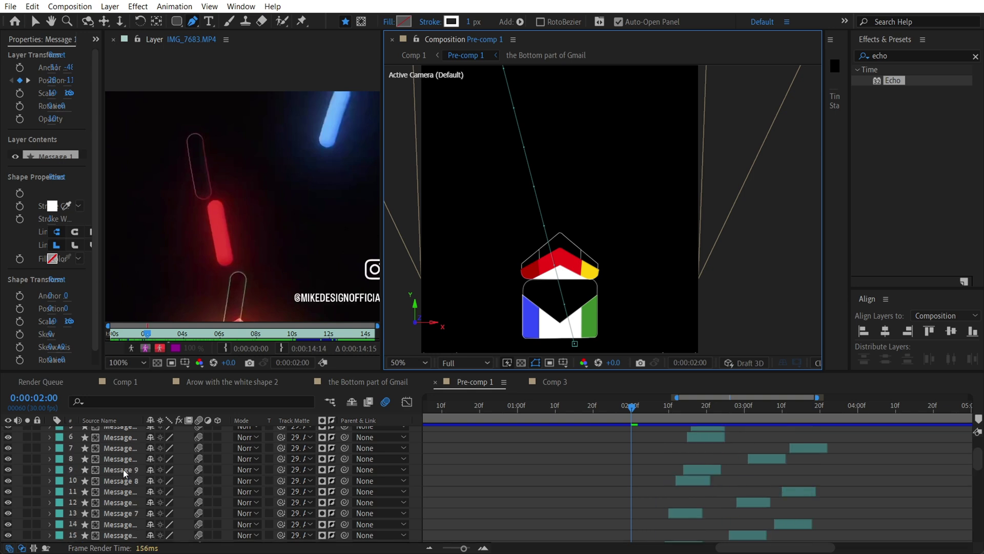
{"action": "left_click", "coordinate": [131, 444]}
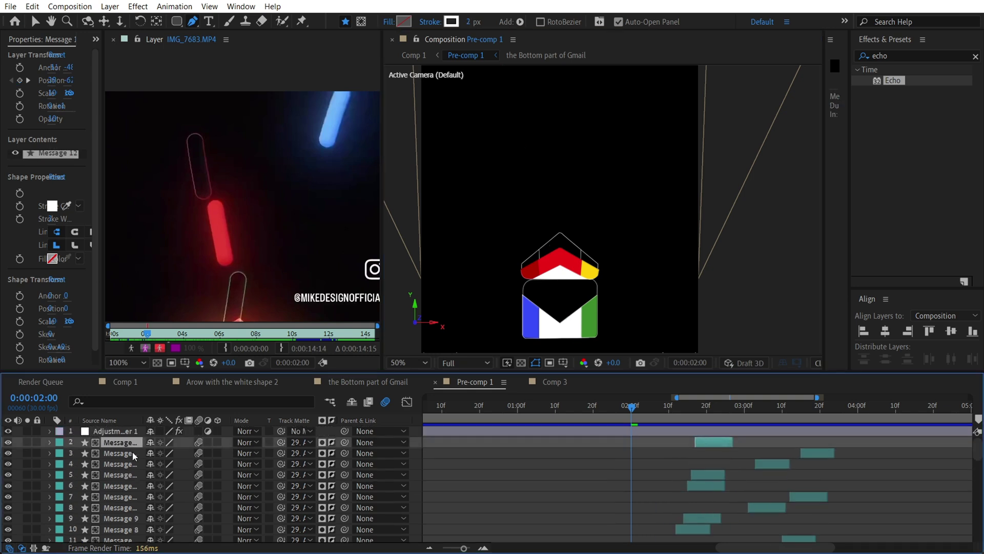
{"action": "scroll", "coordinate": [132, 451], "scroll_direction": "down", "scroll_amount": 5}
{"action": "scroll", "coordinate": [478, 435], "scroll_direction": "down", "scroll_amount": 2}
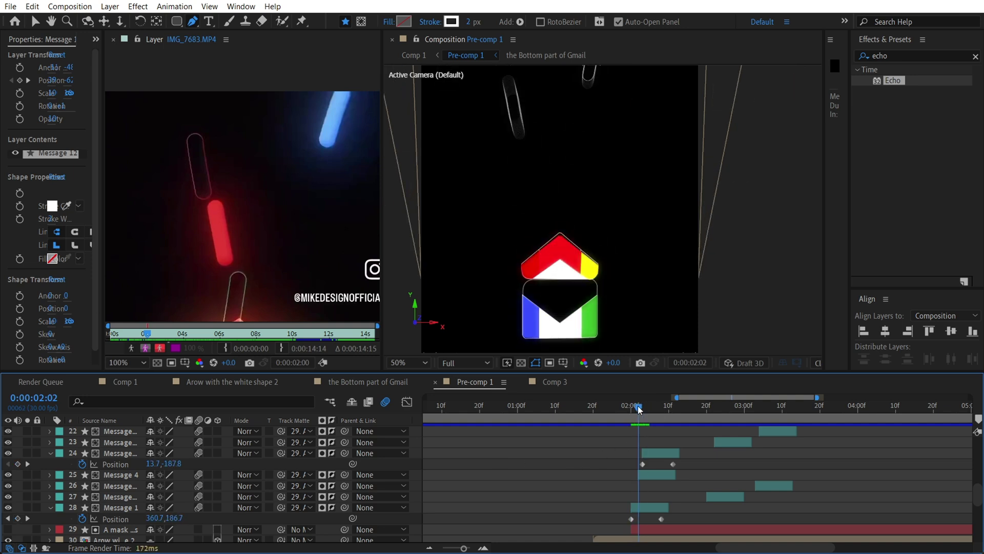
- Duplicate the Message 1 layer, shift the copy to start at 0:00:02:02, and move the current time there
{"action": "left_click", "coordinate": [106, 507]}
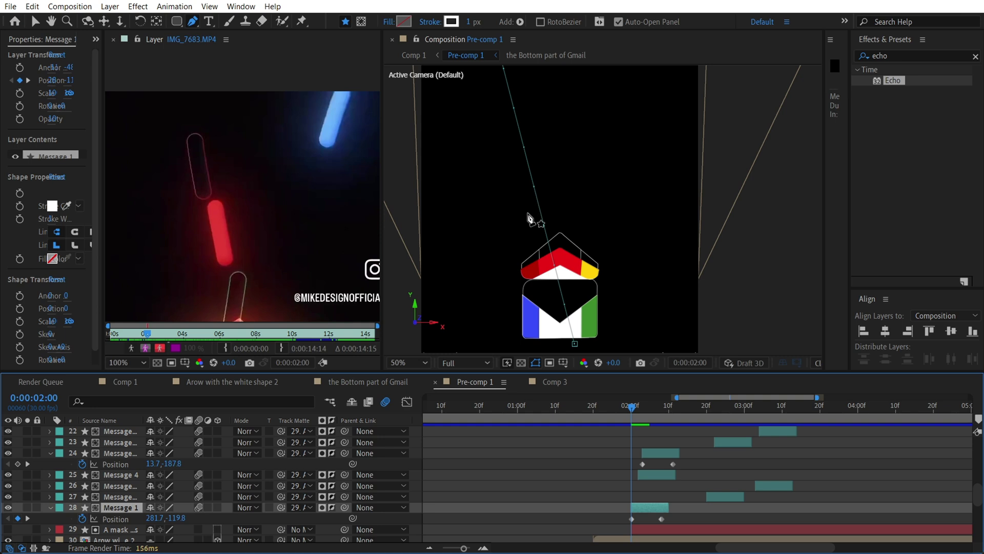
{"action": "left_click_drag", "start_coordinate": [563, 177], "coordinate": [617, 288]}
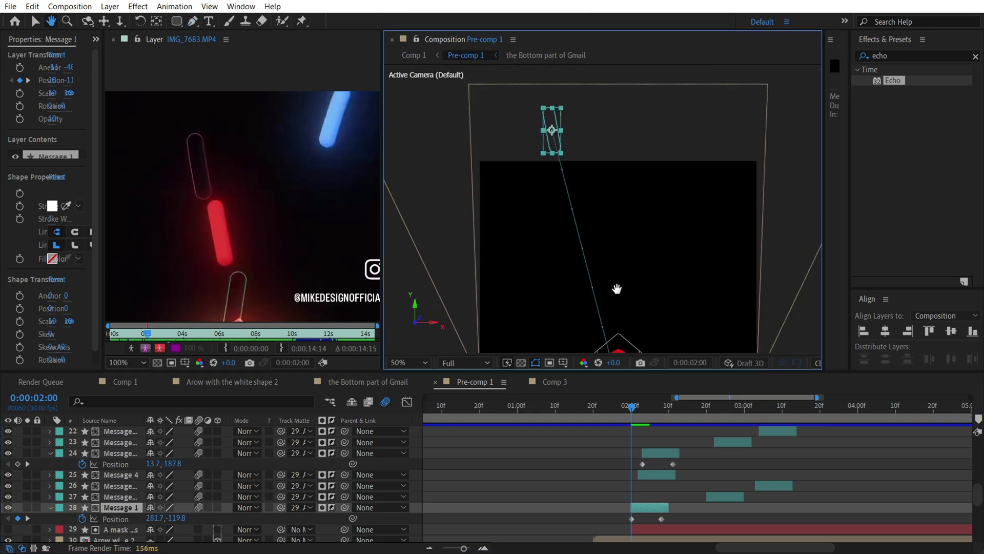
{"action": "mouse_move", "coordinate": [636, 409]}
{"action": "left_mouse_down"}
{"action": "mouse_move", "coordinate": [651, 407]}
{"action": "mouse_move", "coordinate": [632, 407]}
{"action": "left_mouse_up"}
{"action": "key", "text": "ctrl+d"}
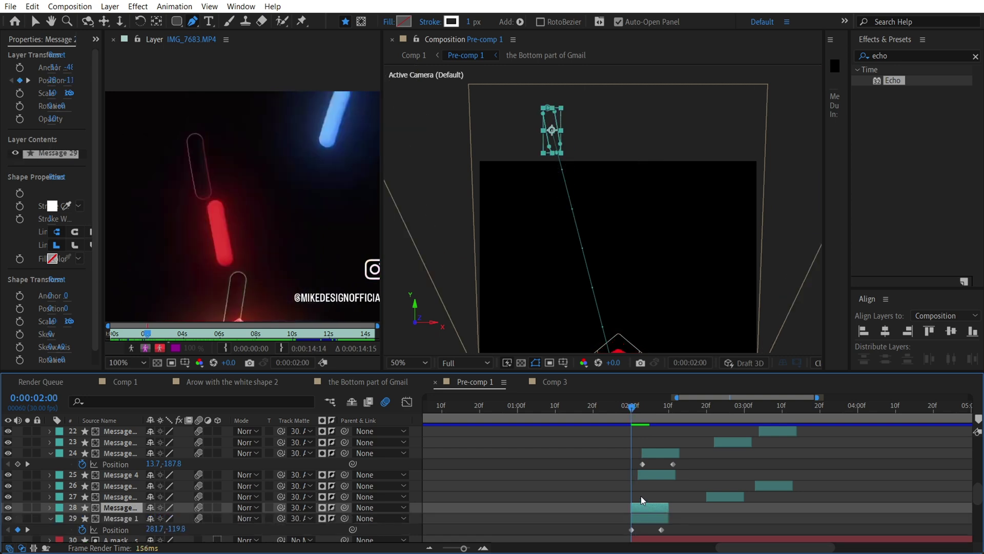
{"action": "left_click_drag", "start_coordinate": [644, 505], "coordinate": [651, 504]}
{"action": "mouse_move", "coordinate": [630, 411]}
{"action": "left_mouse_down"}
{"action": "mouse_move", "coordinate": [647, 409]}
{"action": "mouse_move", "coordinate": [638, 407]}
{"action": "left_mouse_up"}
- Move the copied message's starting position across to the other side above the envelope and set its rotation to 26°
{"action": "key", "text": "u"}
{"action": "scroll", "coordinate": [670, 505], "scroll_direction": "down", "scroll_amount": 1}
{"action": "key", "text": "v"}
{"action": "left_click_drag", "start_coordinate": [538, 116], "coordinate": [688, 141]}
{"action": "key", "text": "r"}
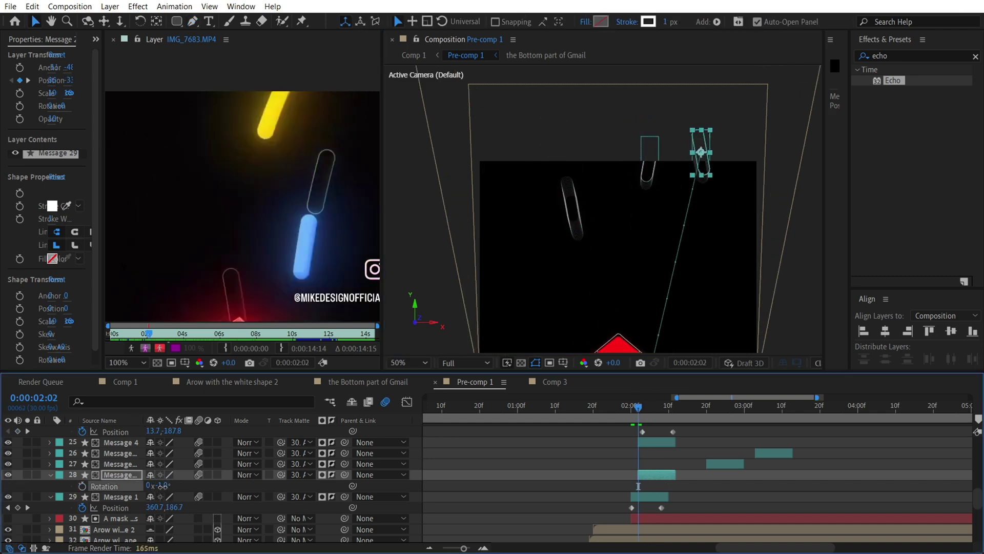
{"action": "left_click_drag", "start_coordinate": [163, 486], "coordinate": [176, 485]}
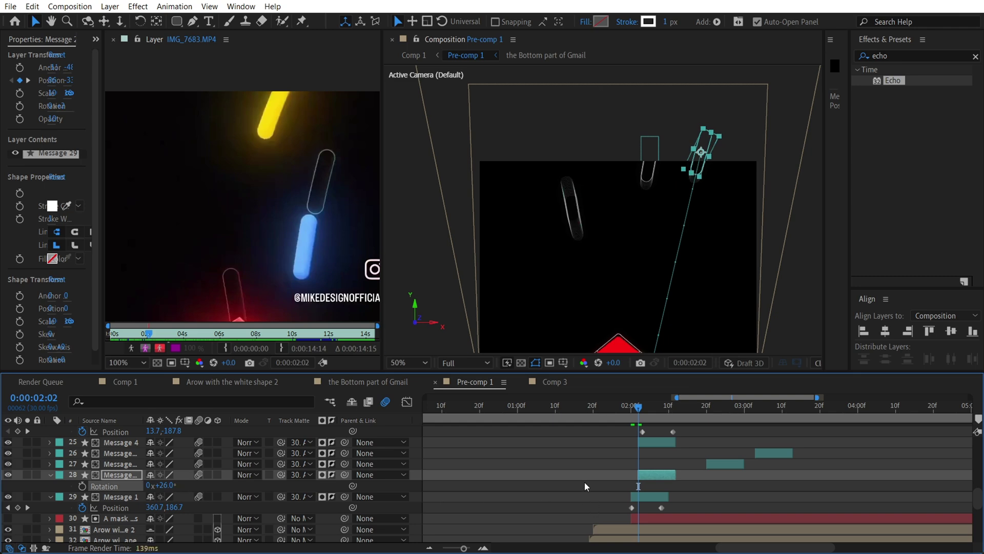
- Set the copied message's end position at 0:00:02:10 to about 441.7, 1096.2, near the envelope's lower blue side
{"action": "key", "text": "p"}
{"action": "key", "text": "space"}
{"action": "left_click_drag", "start_coordinate": [672, 266], "coordinate": [650, 136]}
{"action": "left_click_drag", "start_coordinate": [610, 322], "coordinate": [574, 327]}
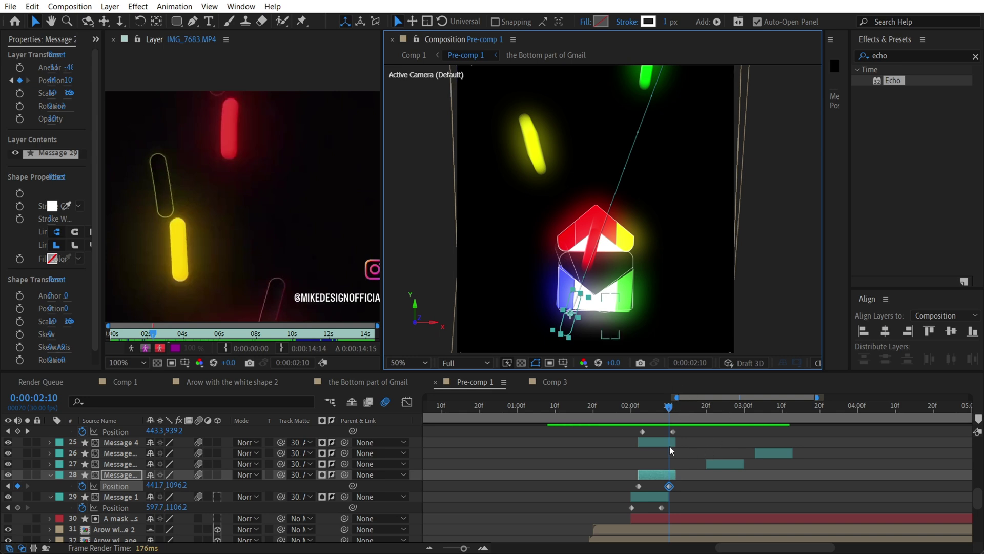
- Duplicate the copied message layer, shift the new copy about one frame forward in time, and duplicate it two more times
{"action": "left_click", "coordinate": [659, 473]}
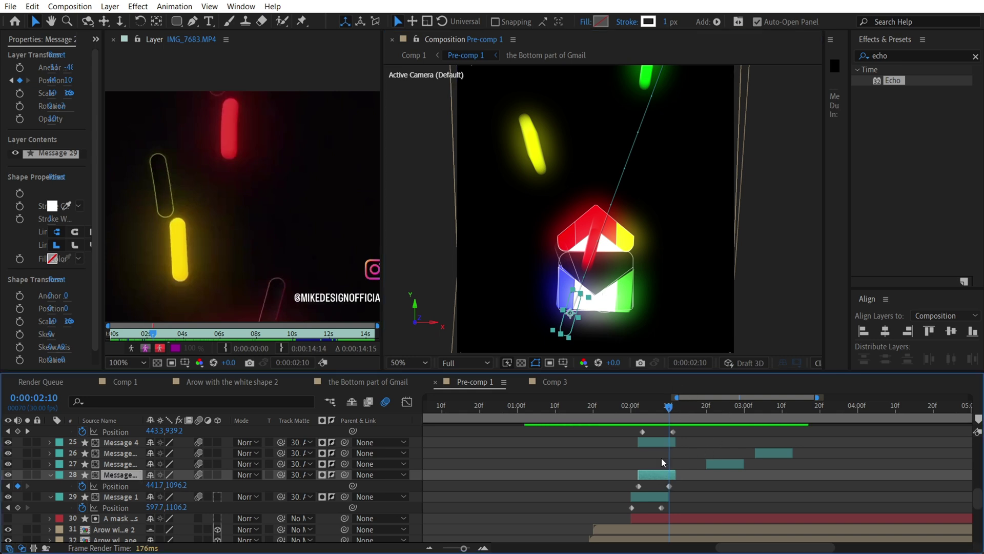
{"action": "key", "text": "ctrl+d"}
{"action": "left_click_drag", "start_coordinate": [660, 474], "coordinate": [664, 472]}
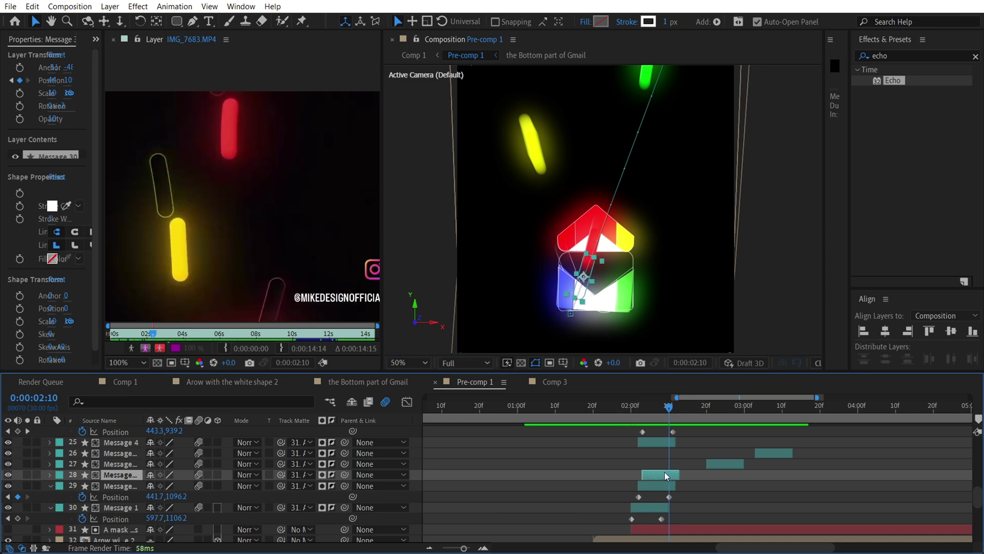
{"action": "key", "text": "ctrl+d"}
{"action": "key", "text": "ctrl+d"}
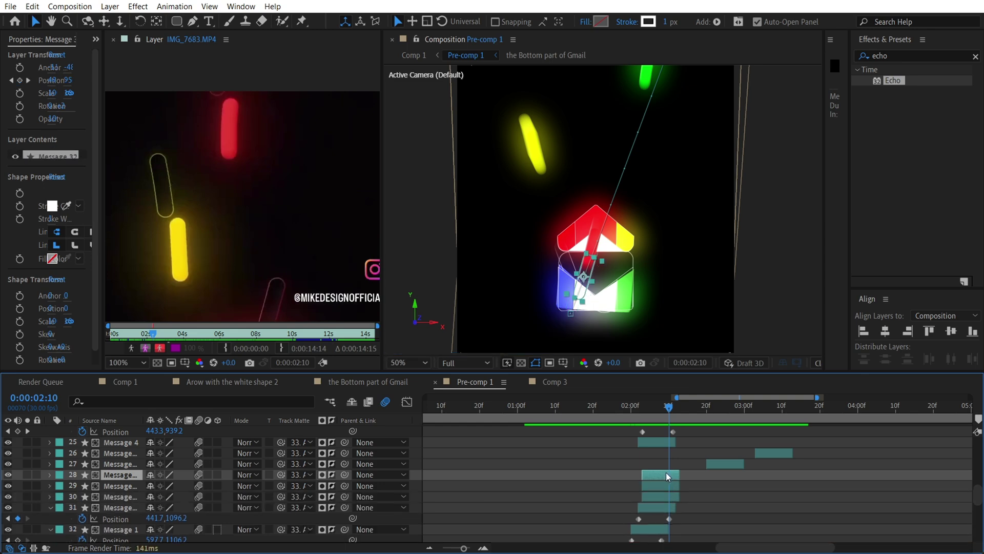
- Delete all the newly duplicated message layers, keeping the original Message 1
{"action": "key", "text": "Delete"}
{"action": "left_click", "coordinate": [667, 474]}
{"action": "key", "text": "Delete"}
{"action": "left_click", "coordinate": [668, 475]}
{"action": "key", "text": "Delete"}
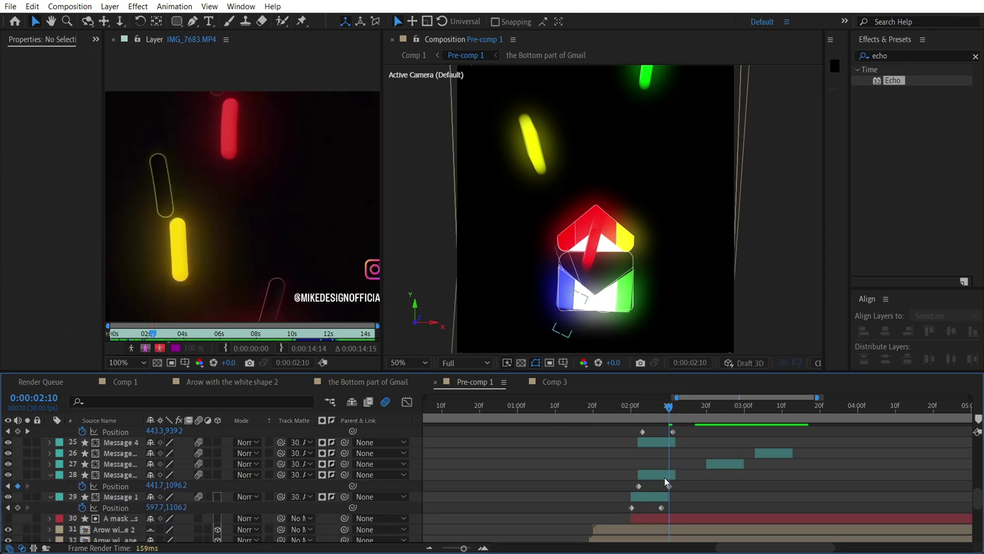
{"action": "key", "text": "Delete"}
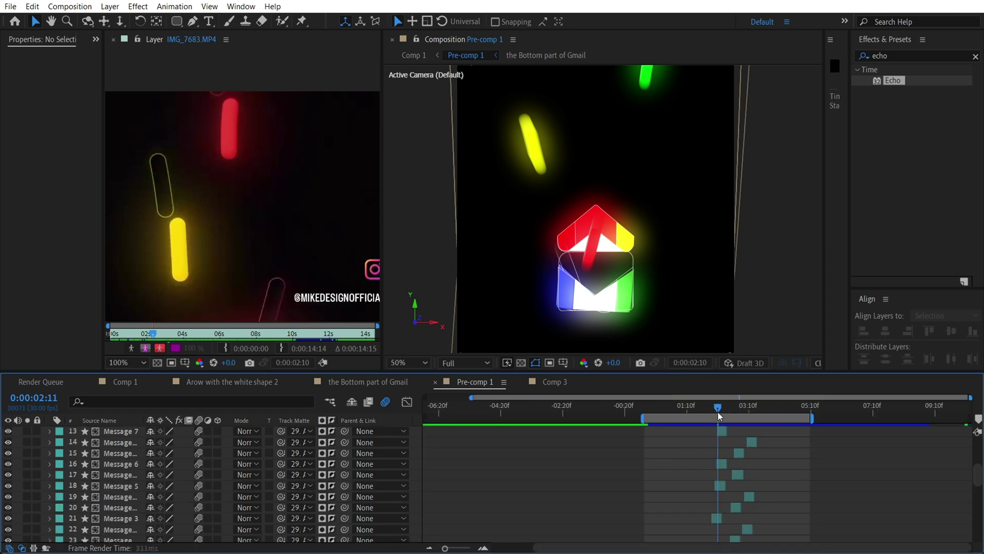
- Scrub Pre-comp 1 between about 0:00:02:10 and 0:00:02:22 to examine how the envelope front deforms as sticks land
{"action": "left_click_drag", "start_coordinate": [718, 411], "coordinate": [725, 412]}
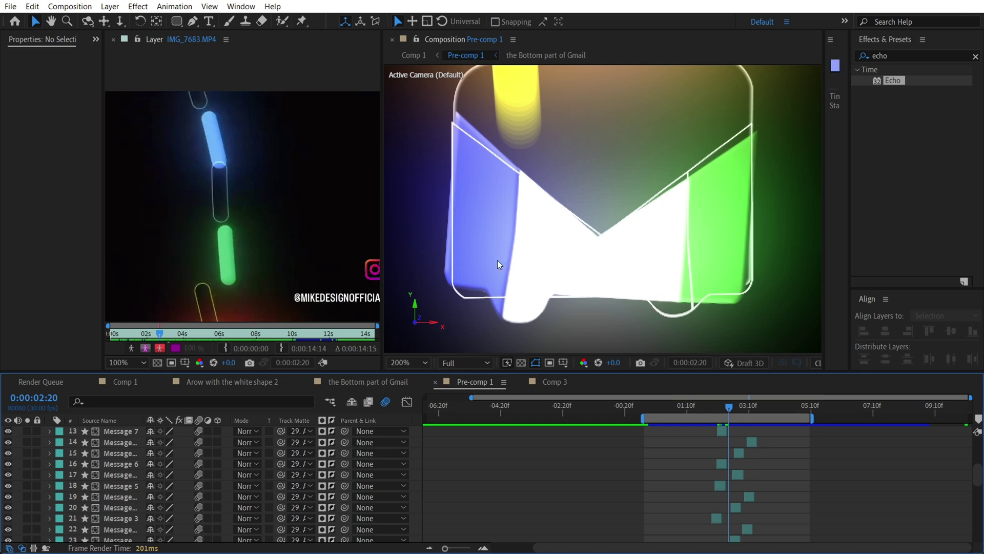
{"action": "mouse_move", "coordinate": [736, 406]}
{"action": "left_mouse_down"}
{"action": "mouse_move", "coordinate": [713, 406]}
{"action": "mouse_move", "coordinate": [730, 406]}
{"action": "mouse_move", "coordinate": [723, 406]}
{"action": "left_mouse_up"}
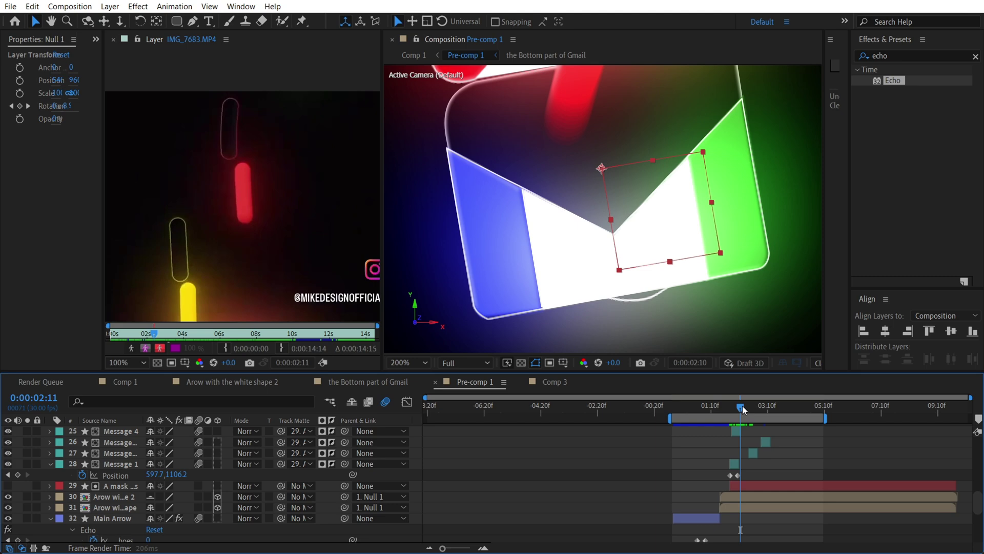
{"action": "mouse_move", "coordinate": [741, 409]}
{"action": "left_mouse_down"}
{"action": "mouse_move", "coordinate": [732, 409]}
{"action": "mouse_move", "coordinate": [751, 406]}
{"action": "left_mouse_up"}
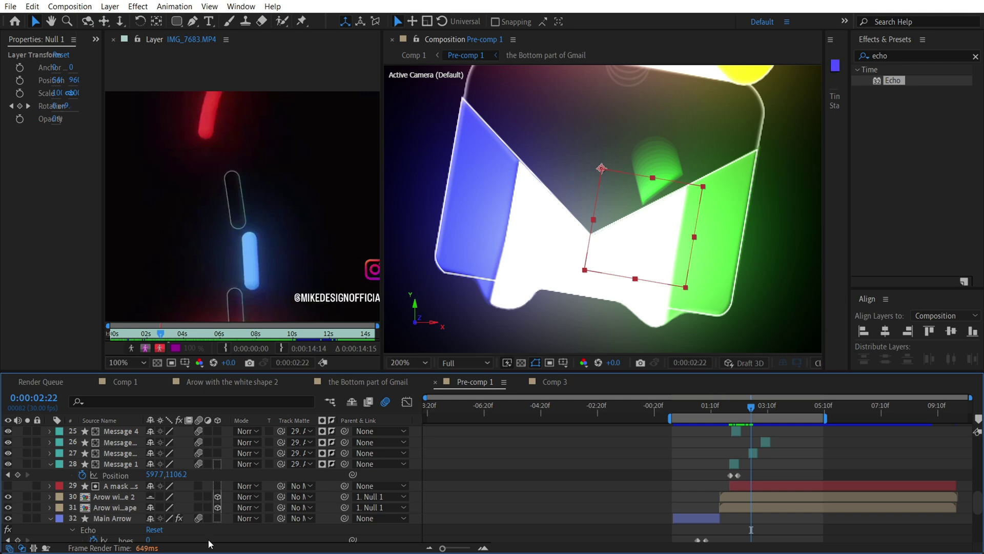
- Select the layer called the Bottom part of Gmail and inspect its bulging lower edge at 0:00:02:15
{"action": "scroll", "coordinate": [100, 496], "scroll_direction": "down", "scroll_amount": 5}
{"action": "left_click", "coordinate": [119, 472]}
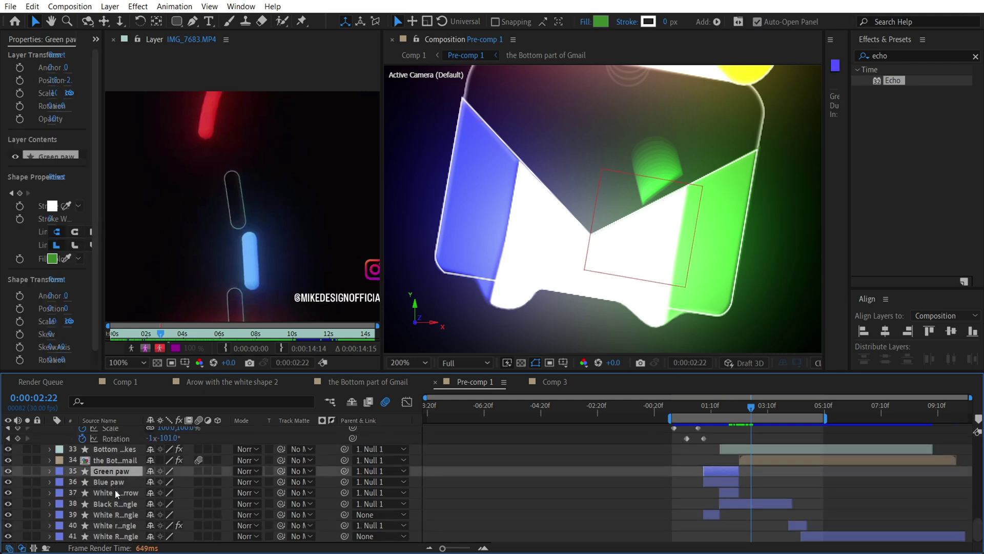
{"action": "left_click", "coordinate": [111, 461]}
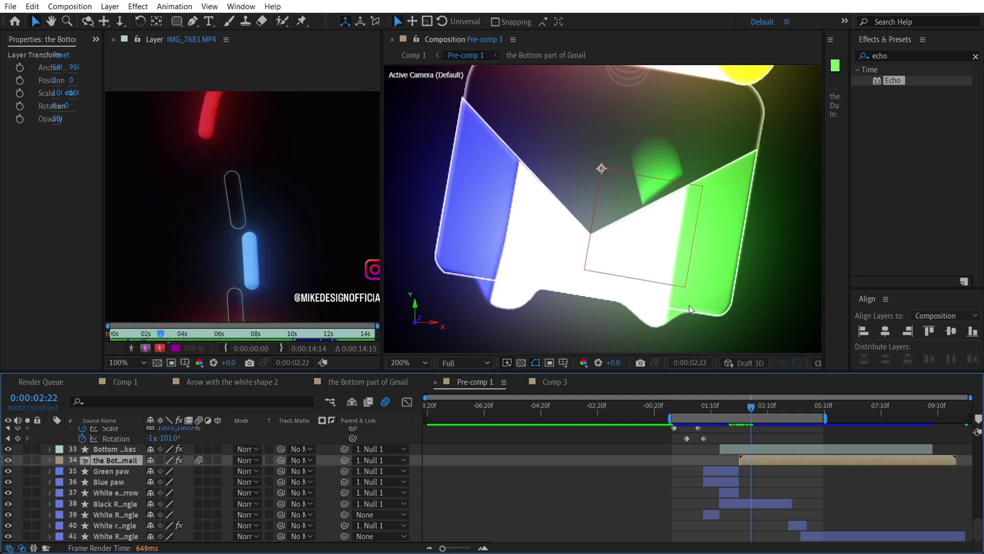
{"action": "left_click_drag", "start_coordinate": [752, 408], "coordinate": [744, 408]}
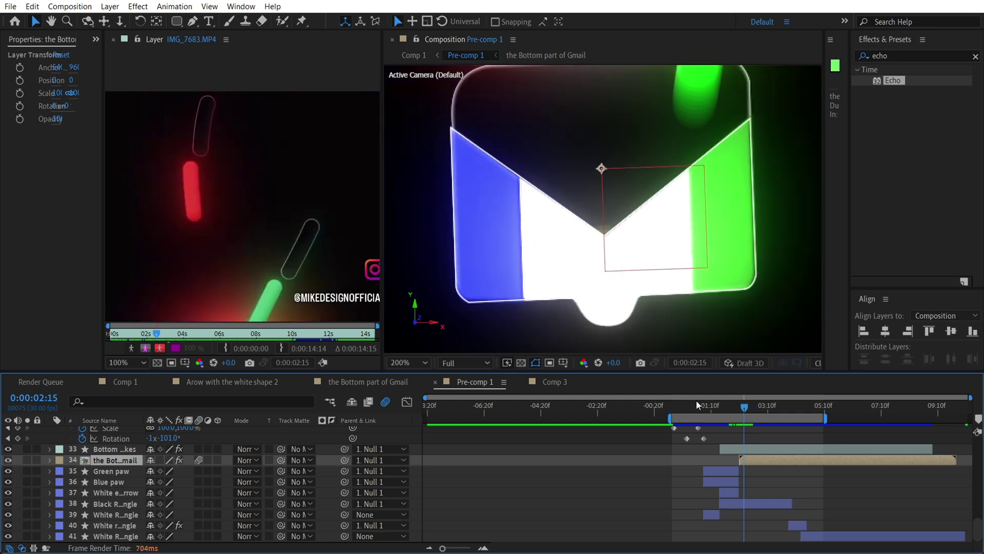
- Open Comp 3 and examine the green side shape, the white centre and the layers that build the envelope's lower part
{"action": "left_click", "coordinate": [538, 383]}
{"action": "scroll", "coordinate": [694, 183], "scroll_direction": "up", "scroll_amount": 4}
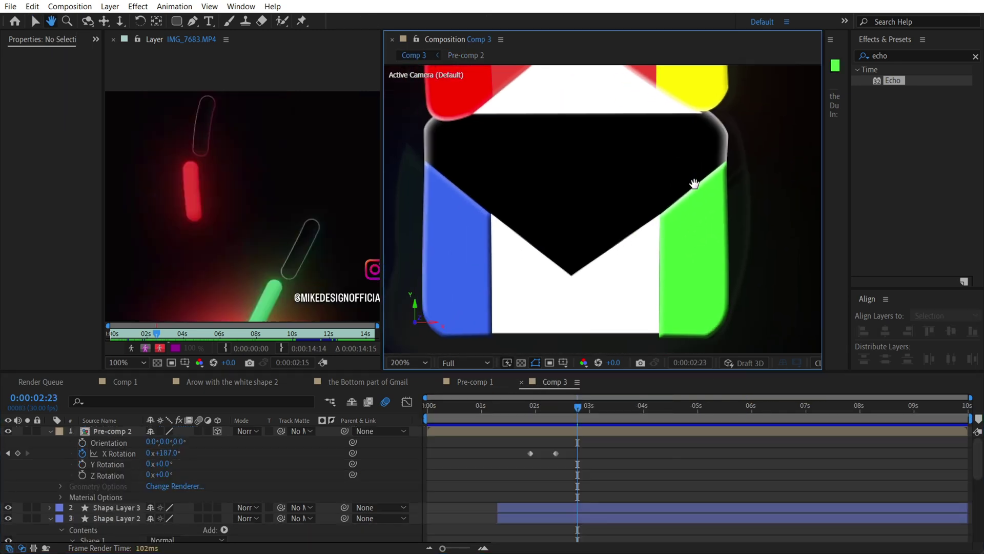
{"action": "left_click_drag", "start_coordinate": [694, 183], "coordinate": [710, 122]}
{"action": "key", "text": "v"}
{"action": "left_click", "coordinate": [717, 228]}
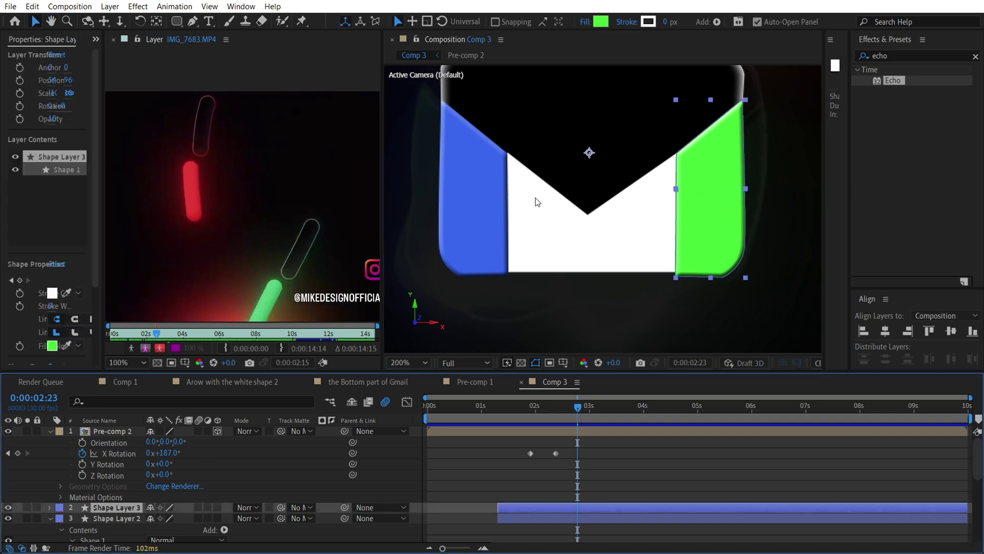
{"action": "left_click", "coordinate": [604, 220]}
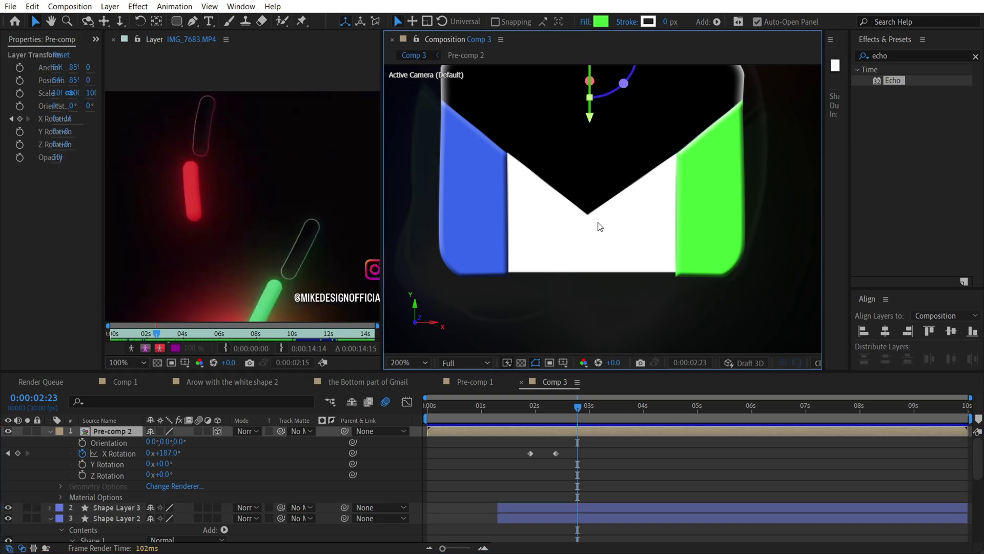
{"action": "scroll", "coordinate": [492, 461], "scroll_direction": "down", "scroll_amount": 5}
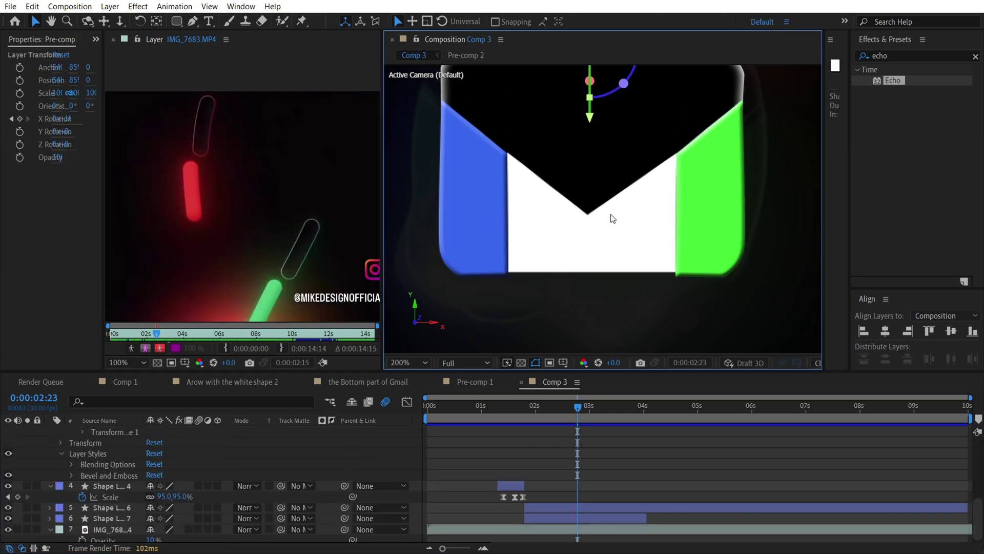
- Return to Pre-comp 1, search the effects for "mes", and show the effect settings of the Bottom part of Gmail layer
{"action": "left_click", "coordinate": [475, 382]}
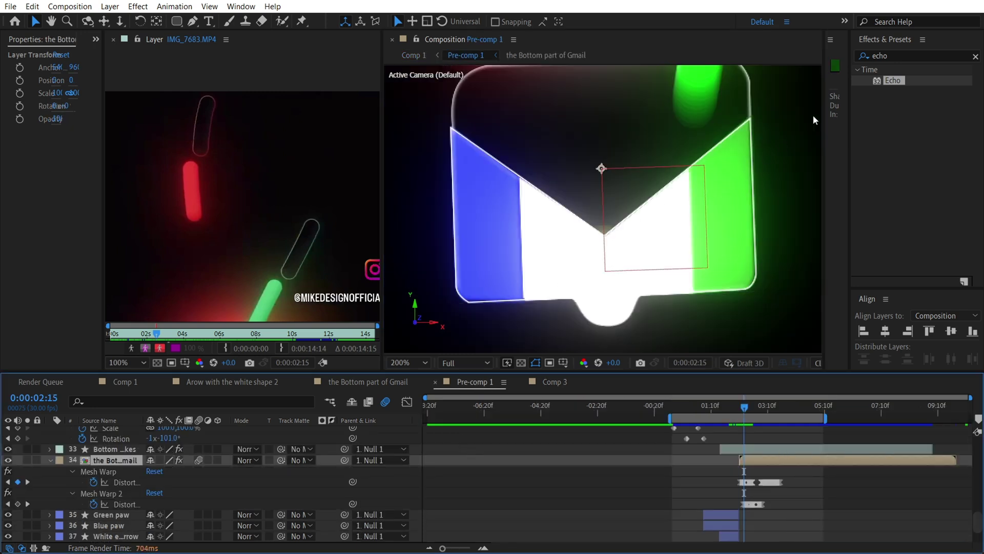
{"action": "left_click", "coordinate": [975, 58]}
{"action": "type", "text": "w"}
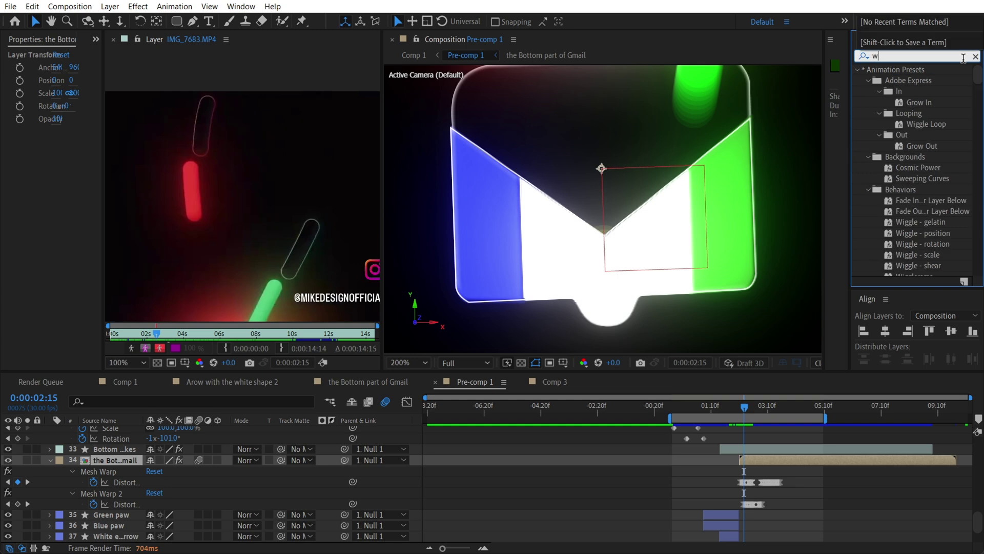
{"action": "key", "text": "BackSpace"}
{"action": "type", "text": "mes"}
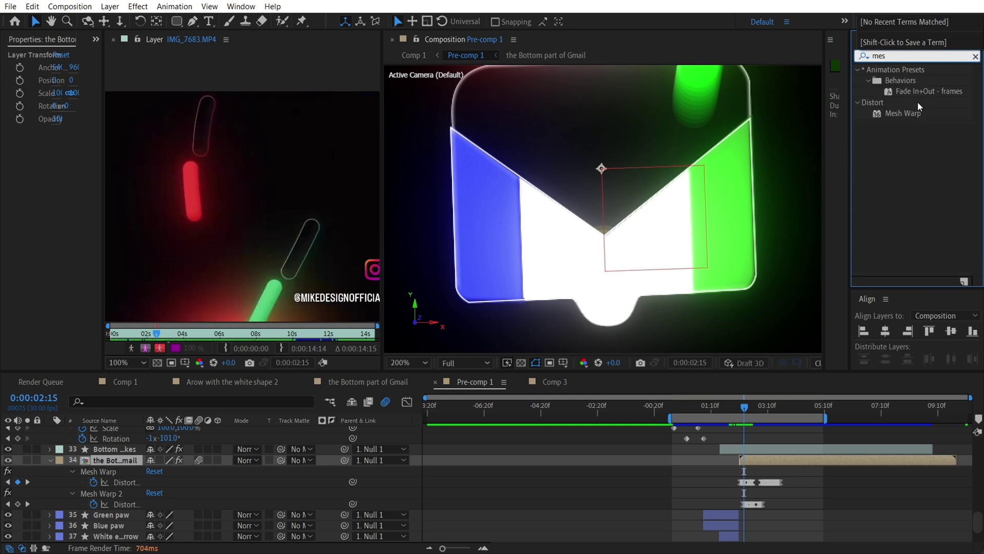
{"action": "left_click_drag", "start_coordinate": [101, 93], "coordinate": [294, 93]}
{"action": "left_click", "coordinate": [92, 39]}
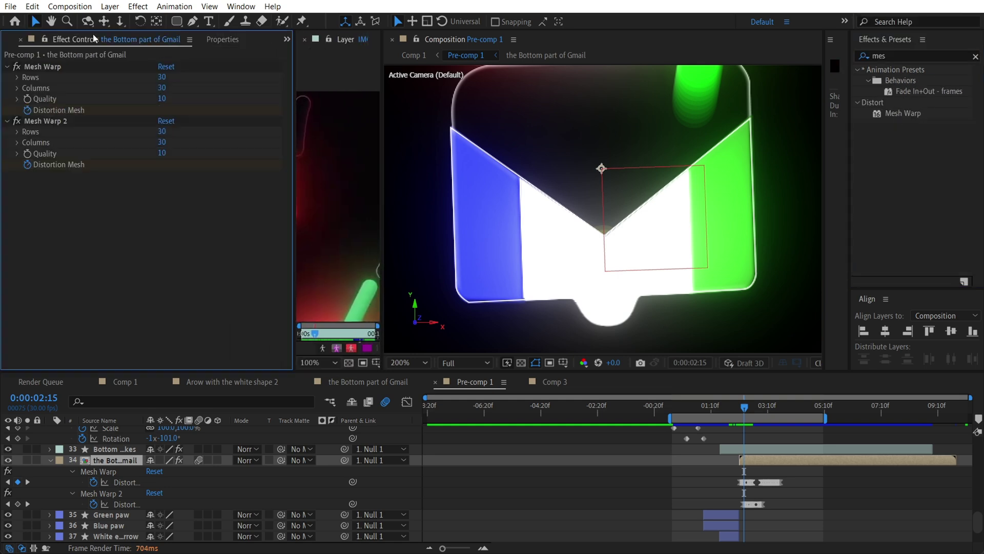
- Inspect the grids of the Mesh Warp and Mesh Warp 2 effects over the envelope front, then deselect them
{"action": "left_click", "coordinate": [53, 67]}
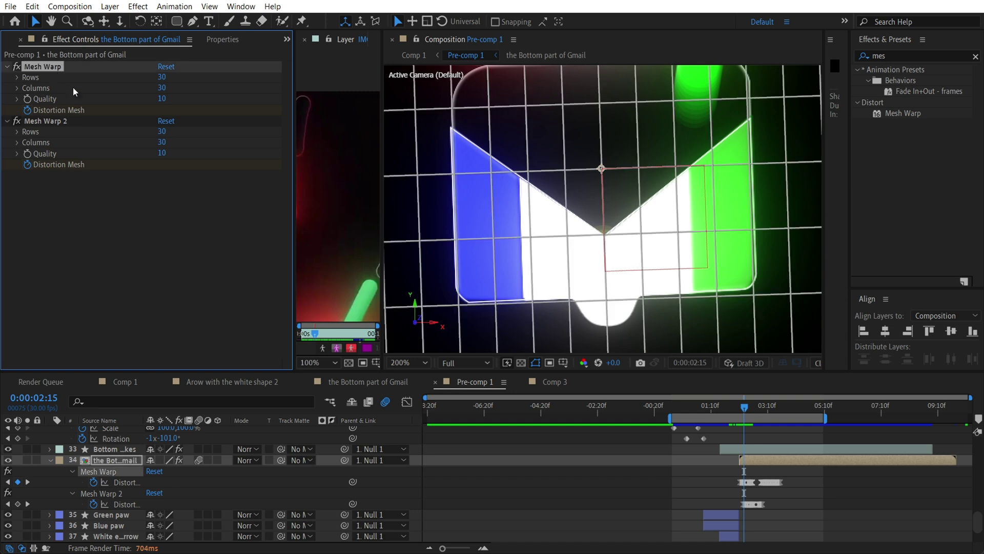
{"action": "left_click", "coordinate": [54, 122]}
{"action": "left_click", "coordinate": [208, 276]}
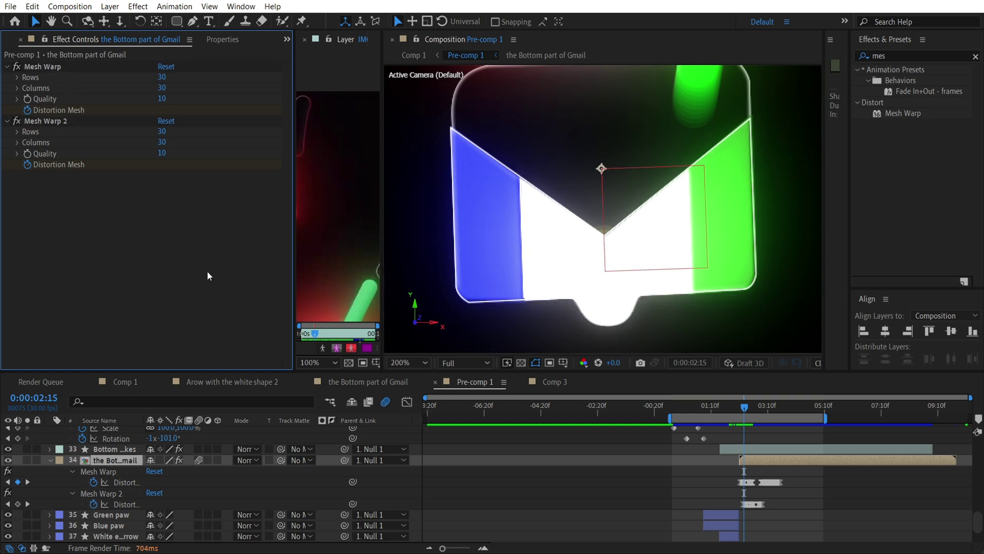
{"action": "left_click", "coordinate": [49, 68]}
{"action": "left_click", "coordinate": [60, 121]}
{"action": "left_click", "coordinate": [99, 205]}
- Examine the Distortion Mesh keyframes of both Mesh Warp effects and select Mesh Warp's keyframe at 0:00:02:15
{"action": "scroll", "coordinate": [761, 497], "scroll_direction": "up", "scroll_amount": 4}
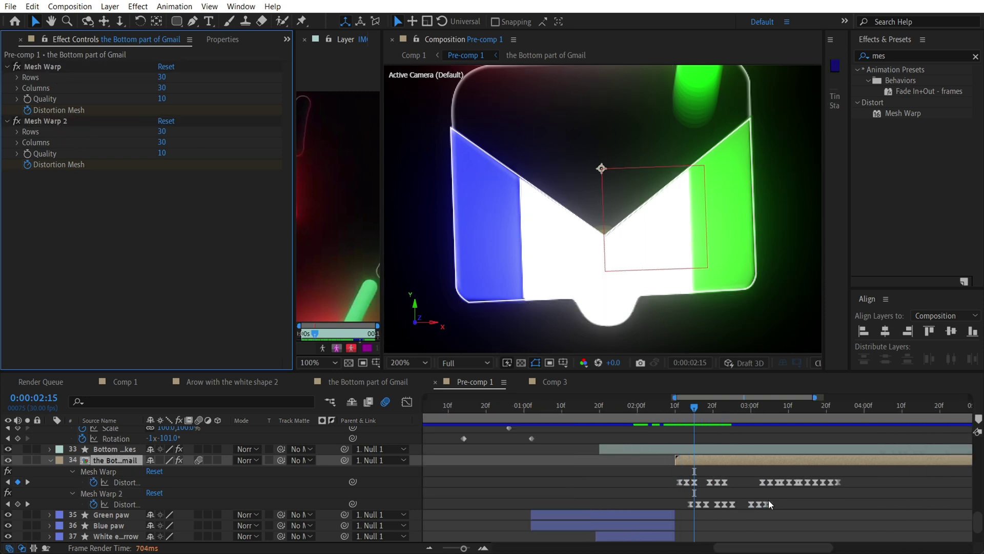
{"action": "scroll", "coordinate": [768, 500], "scroll_direction": "up", "scroll_amount": 2}
{"action": "scroll", "coordinate": [718, 496], "scroll_direction": "down", "scroll_amount": 2}
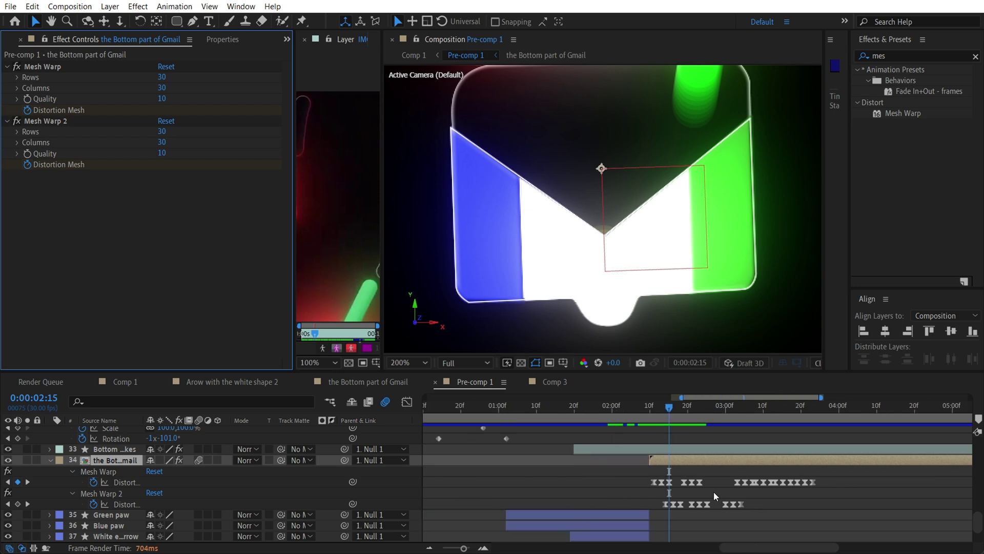
{"action": "scroll", "coordinate": [706, 489], "scroll_direction": "up", "scroll_amount": 4}
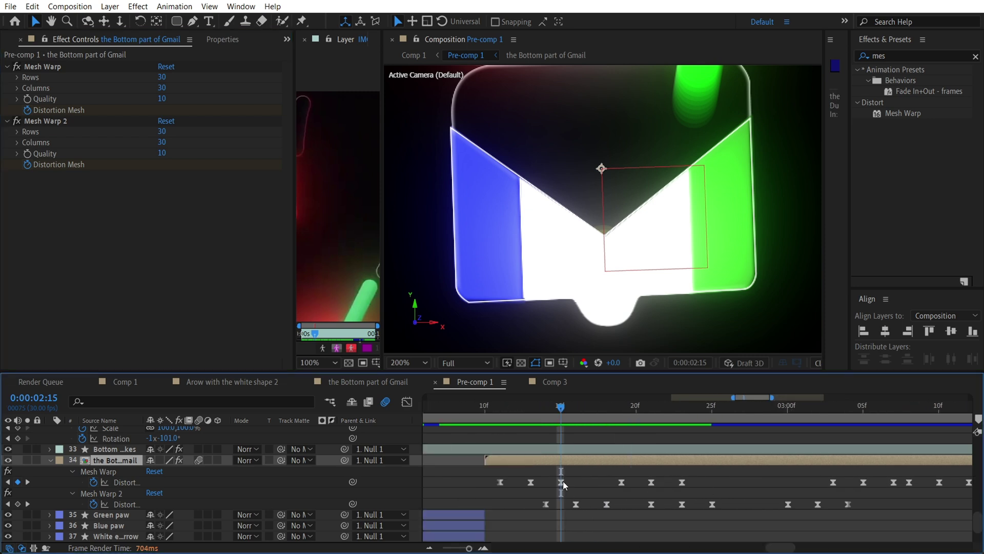
{"action": "left_click", "coordinate": [561, 482]}
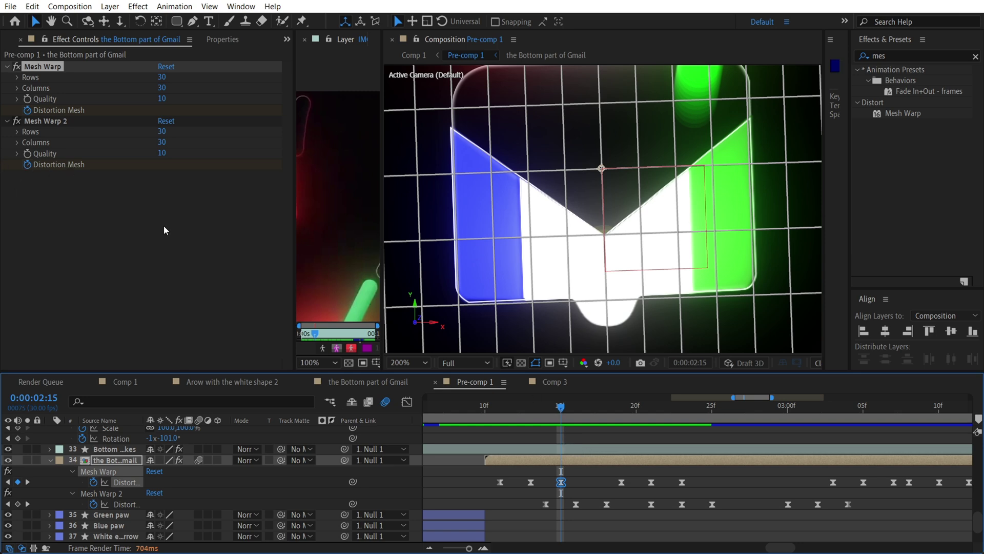
- Add a third Mesh Warp effect to the Bottom part of Gmail layer with its Quality at 10, and delete it
{"action": "left_click_drag", "start_coordinate": [903, 114], "coordinate": [215, 216]}
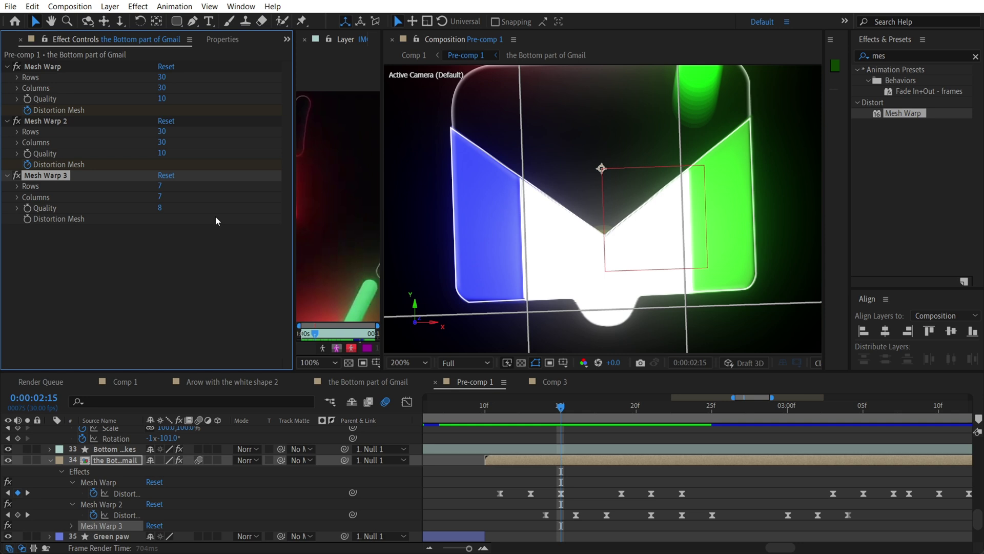
{"action": "left_click_drag", "start_coordinate": [159, 208], "coordinate": [177, 206]}
{"action": "left_click", "coordinate": [167, 195]}
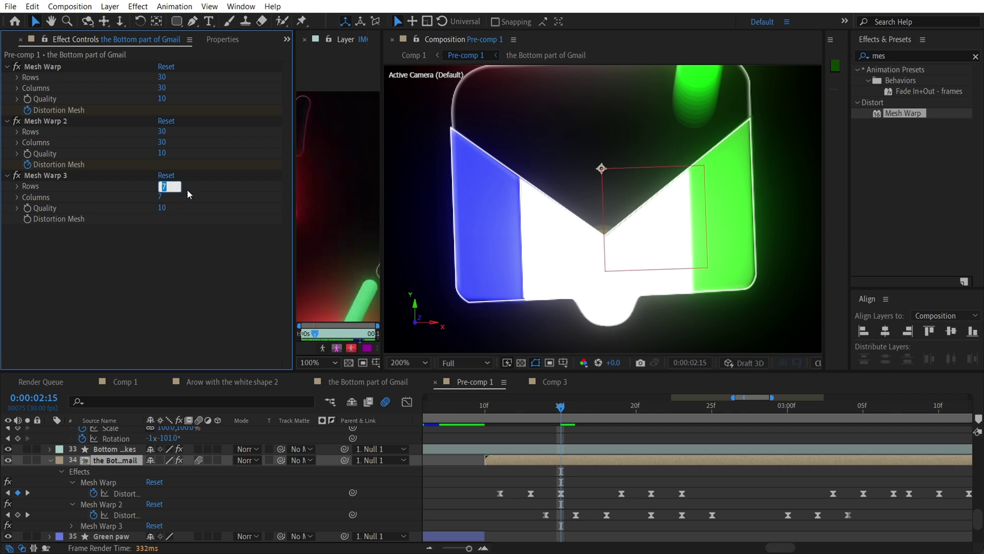
{"action": "key", "text": "Return"}
{"action": "left_click", "coordinate": [86, 176]}
{"action": "key", "text": "Delete"}
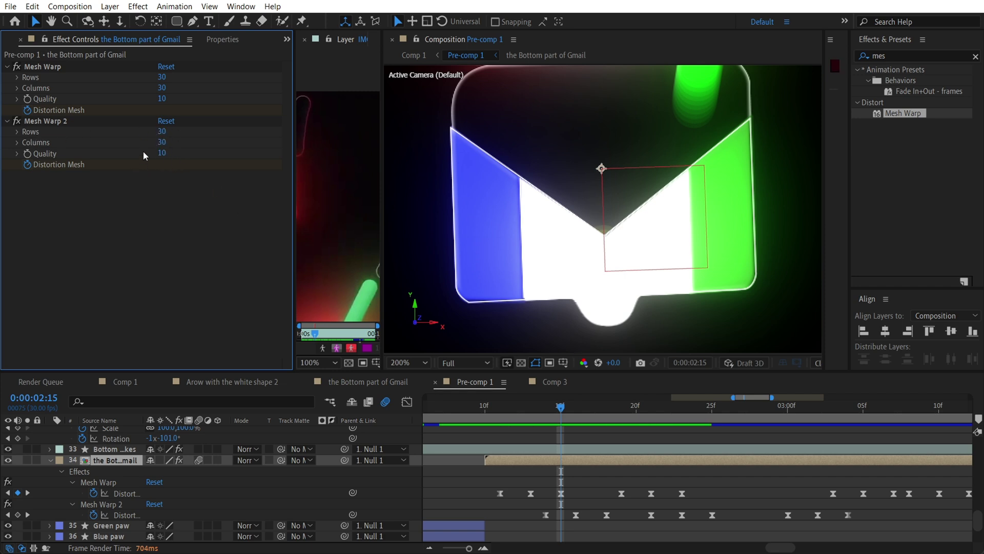
- Try Mesh Warp 2 with its Quality lowered to 4 and restore it to 10
{"action": "mouse_move", "coordinate": [163, 153]}
{"action": "left_mouse_down"}
{"action": "mouse_move", "coordinate": [187, 159]}
{"action": "mouse_move", "coordinate": [159, 153]}
{"action": "left_mouse_up"}
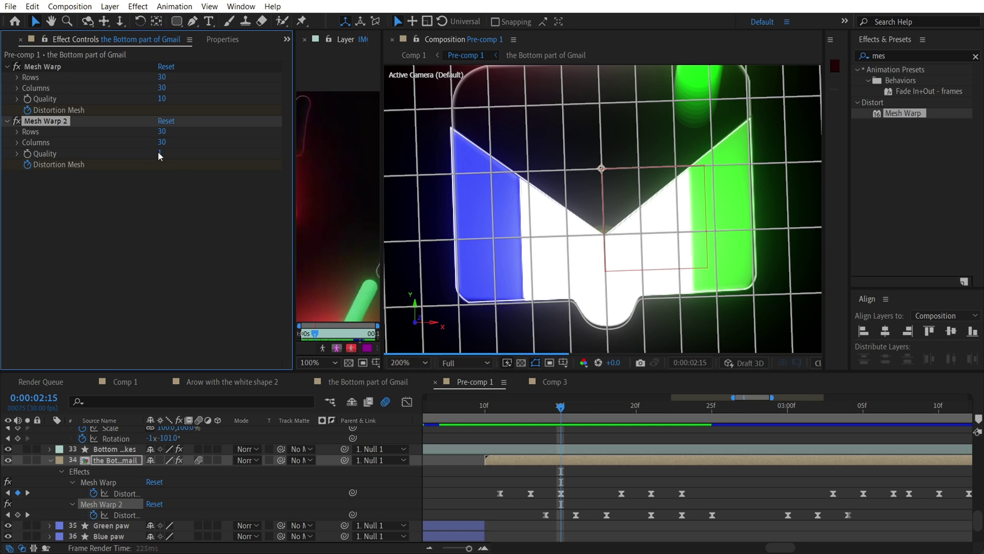
{"action": "left_click", "coordinate": [160, 154]}
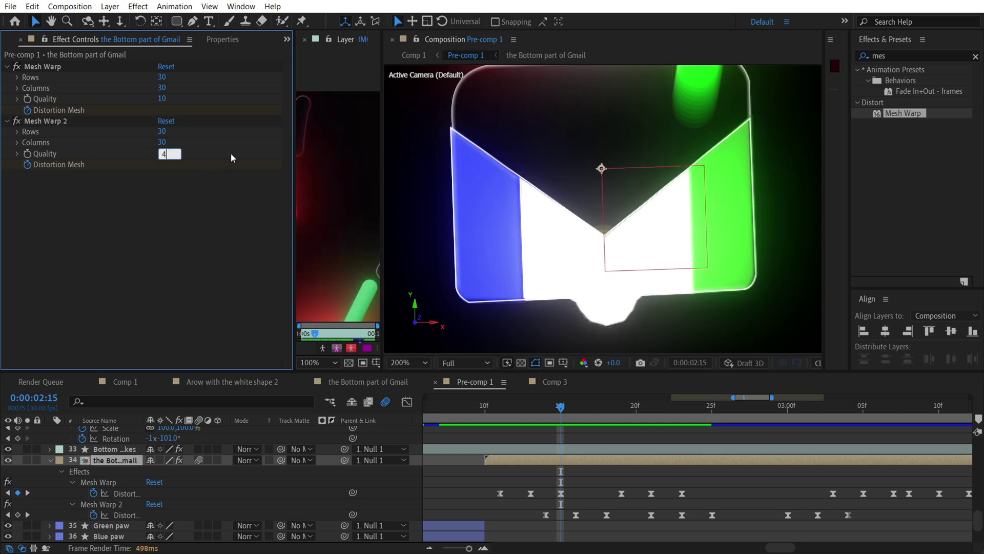
{"action": "type", "text": "4"}
{"action": "key", "text": "Return"}
- Select Mesh Warp 2's keyframe at 0:00:02:14 and try pulling a mesh point on the envelope's bottom edge downward
{"action": "scroll", "coordinate": [597, 318], "scroll_direction": "up", "scroll_amount": 2}
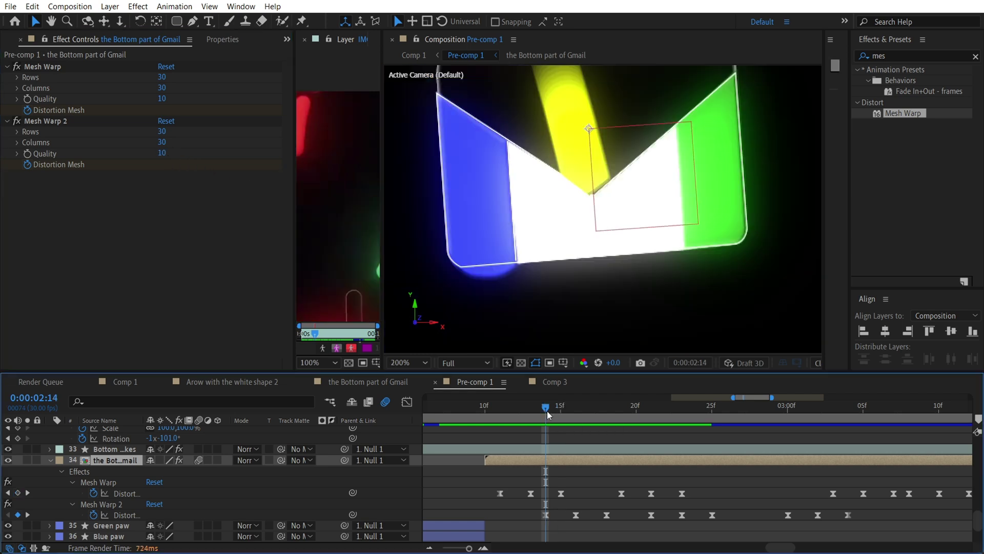
{"action": "left_click", "coordinate": [546, 515]}
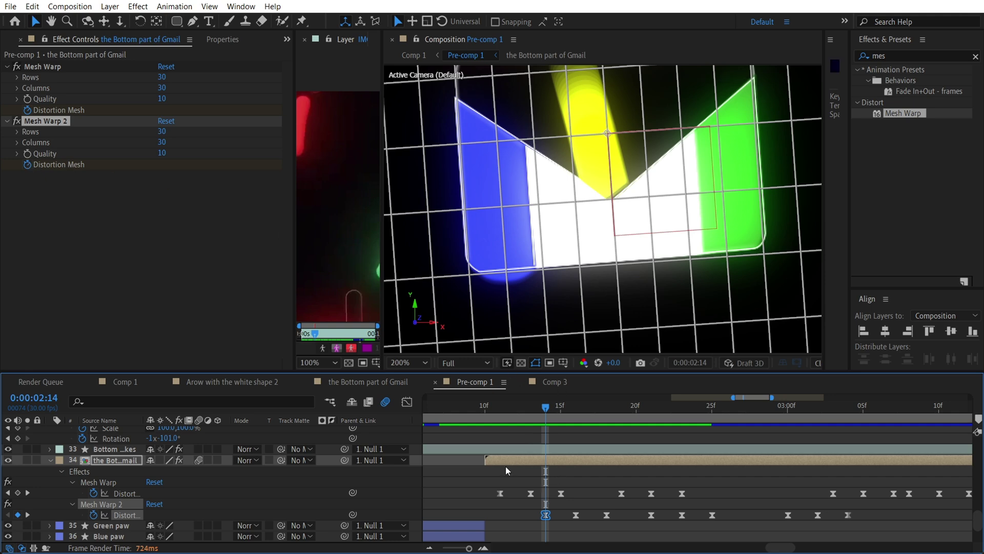
{"action": "left_click_drag", "start_coordinate": [508, 271], "coordinate": [509, 309]}
{"action": "key", "text": "ctrl+z"}
- Examine the Mesh Warp 2 grid points along the envelope's bottom edge at 0:00:02:14
{"action": "scroll", "coordinate": [562, 277], "scroll_direction": "up", "scroll_amount": 1}
{"action": "left_click_drag", "start_coordinate": [598, 256], "coordinate": [532, 239]}
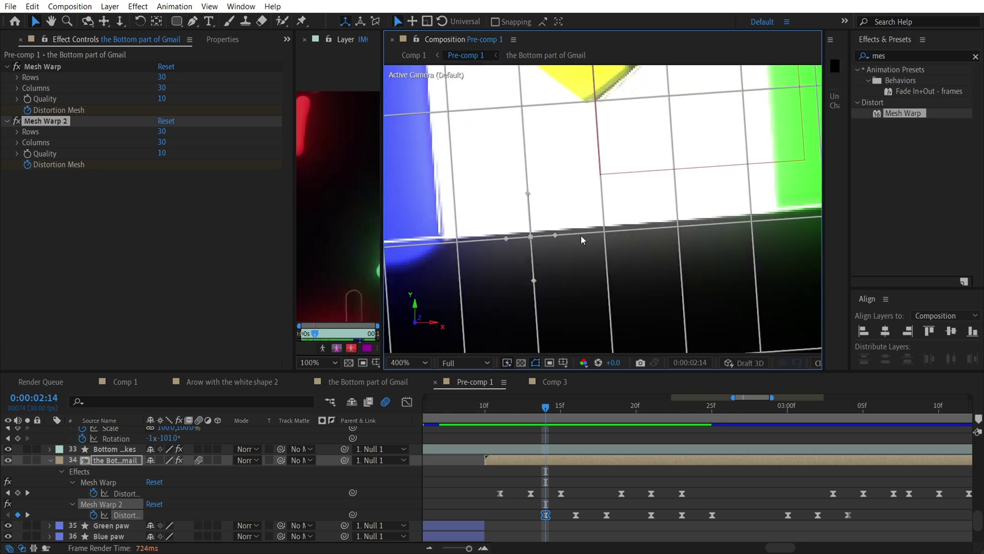
{"action": "scroll", "coordinate": [582, 236], "scroll_direction": "down", "scroll_amount": 1}
{"action": "left_click_drag", "start_coordinate": [592, 124], "coordinate": [611, 229]}
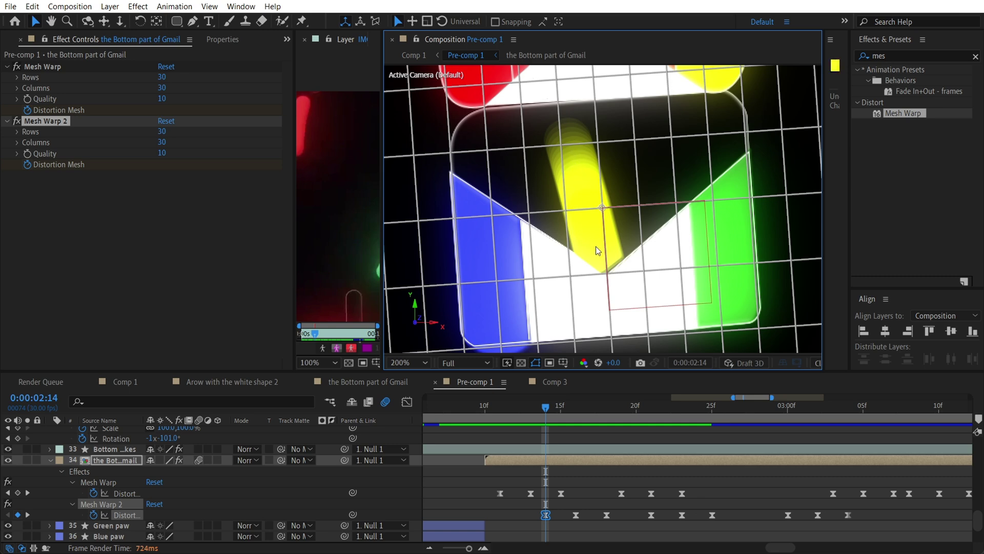
{"action": "left_click_drag", "start_coordinate": [615, 293], "coordinate": [589, 216]}
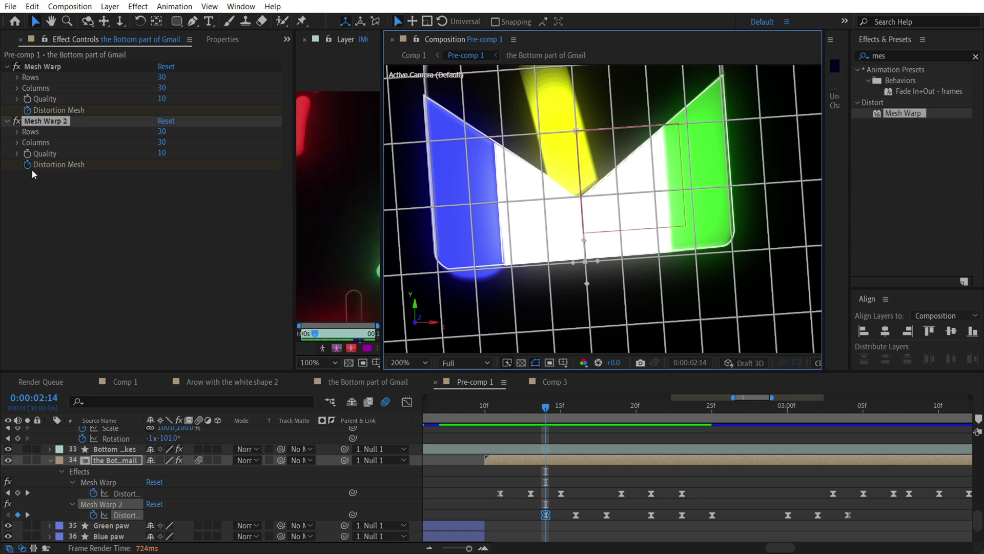
- At Mesh Warp 2's 0:00:02:16 keyframe, pull the mesh point at the tip of the white bulge slightly upward
{"action": "scroll", "coordinate": [558, 514], "scroll_direction": "up", "scroll_amount": 2}
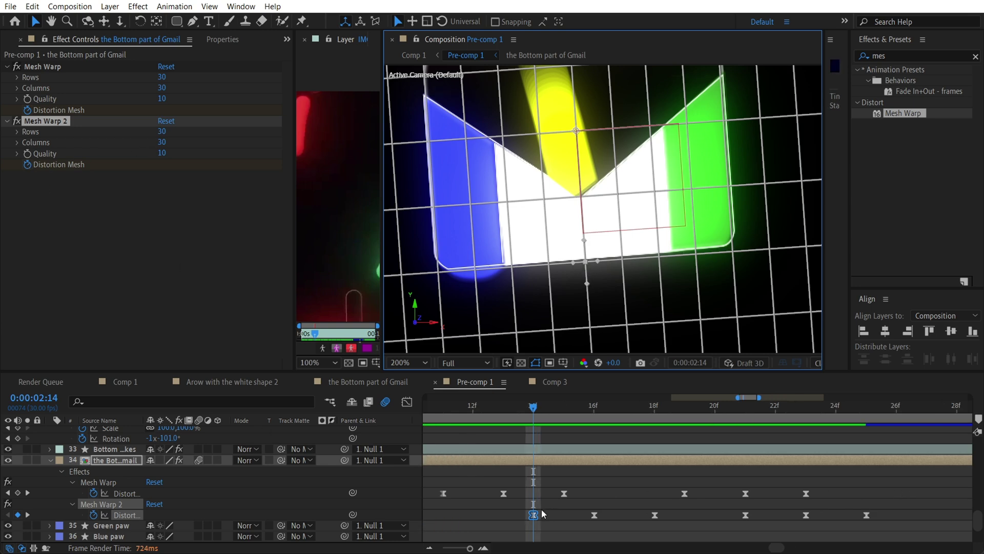
{"action": "left_click_drag", "start_coordinate": [540, 411], "coordinate": [593, 410]}
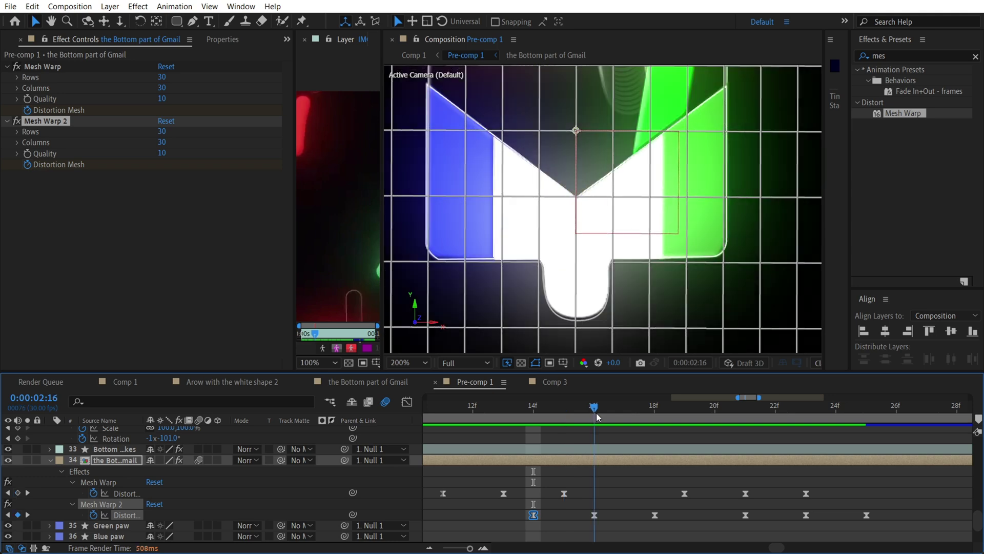
{"action": "left_click", "coordinate": [617, 263]}
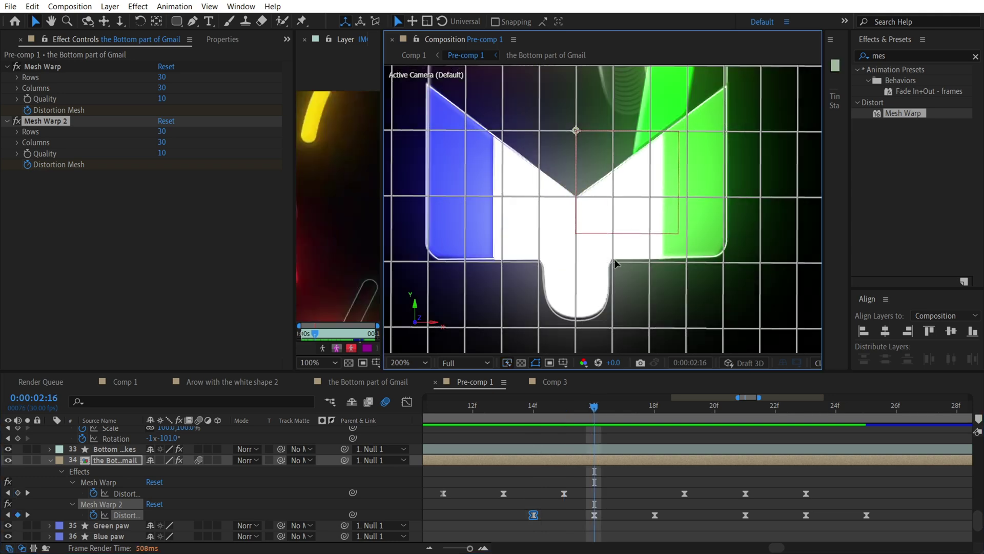
{"action": "left_click", "coordinate": [575, 320]}
{"action": "left_click", "coordinate": [595, 515]}
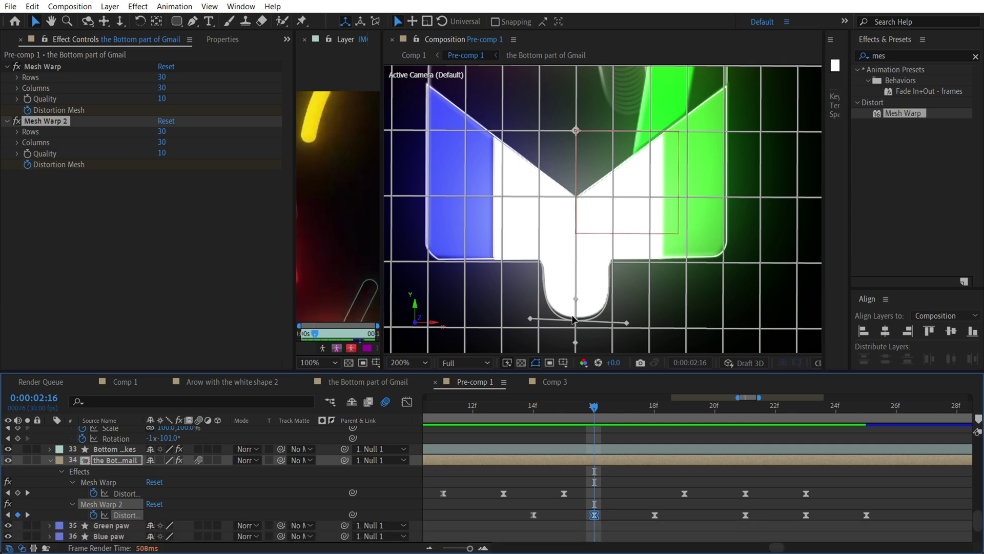
{"action": "left_click_drag", "start_coordinate": [573, 319], "coordinate": [576, 311]}
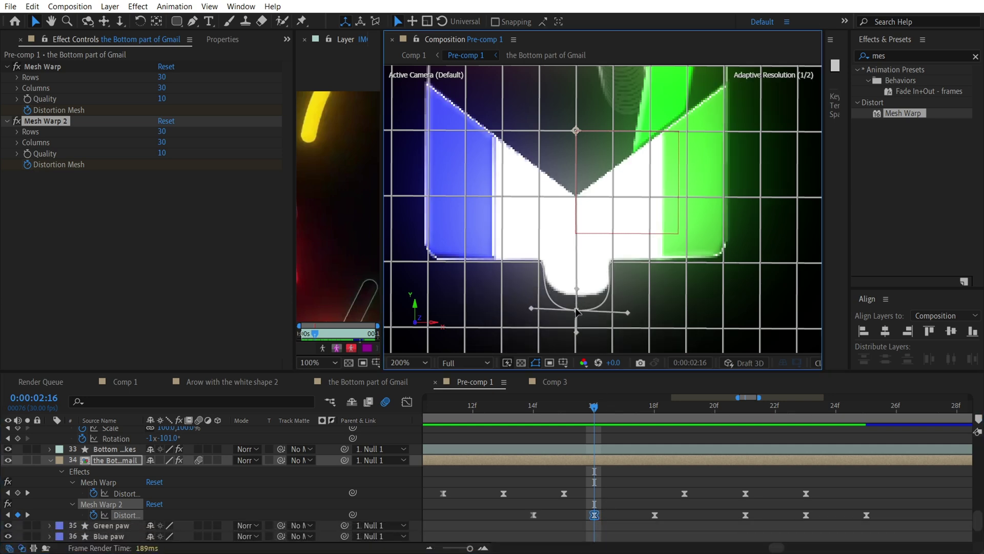
{"action": "left_click", "coordinate": [540, 504]}
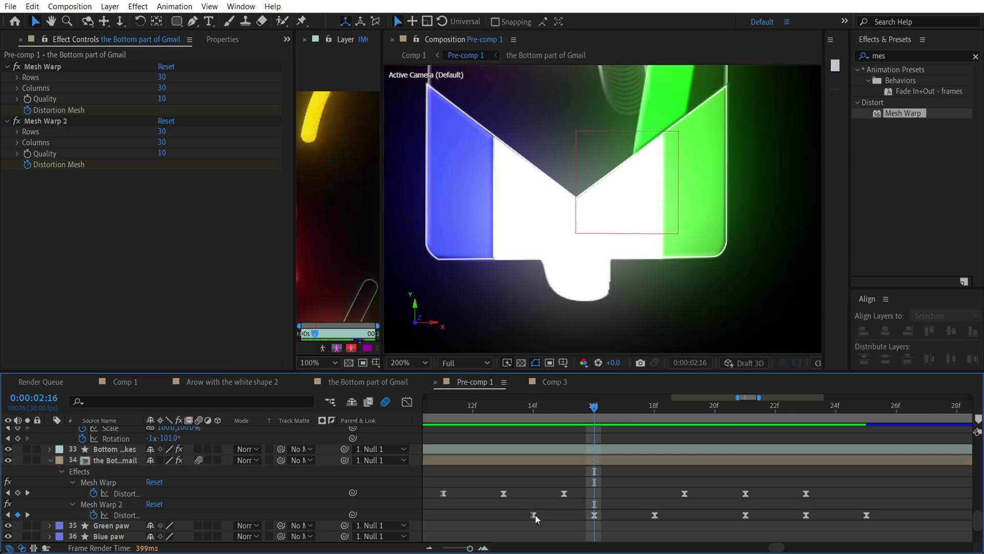
- Inspect Mesh Warp 2's keyframes at 0:00:02:14 and 0:00:02:18, and return to 0:00:02:16 with nothing selected
{"action": "left_click", "coordinate": [533, 515]}
{"action": "left_click", "coordinate": [641, 414]}
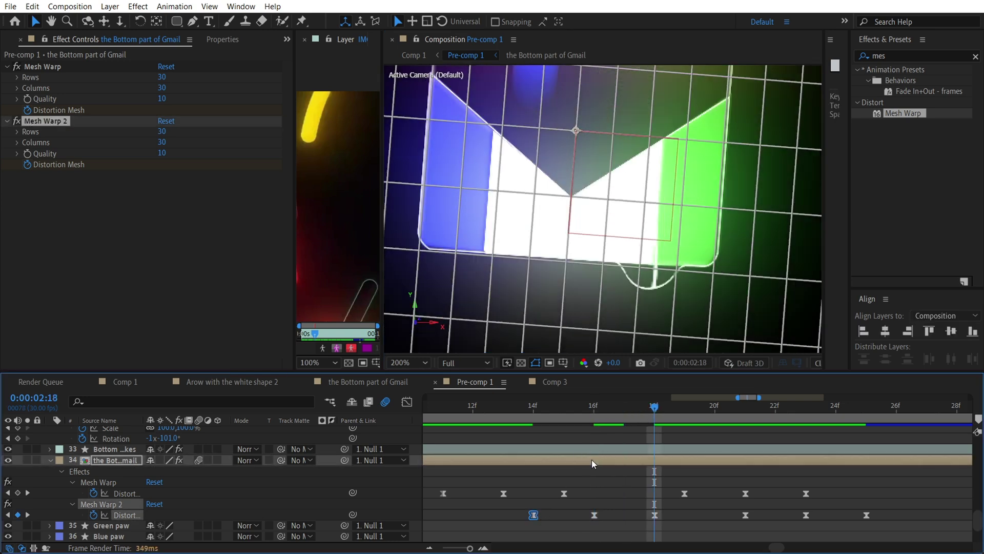
{"action": "left_click", "coordinate": [658, 518]}
{"action": "left_click", "coordinate": [655, 514]}
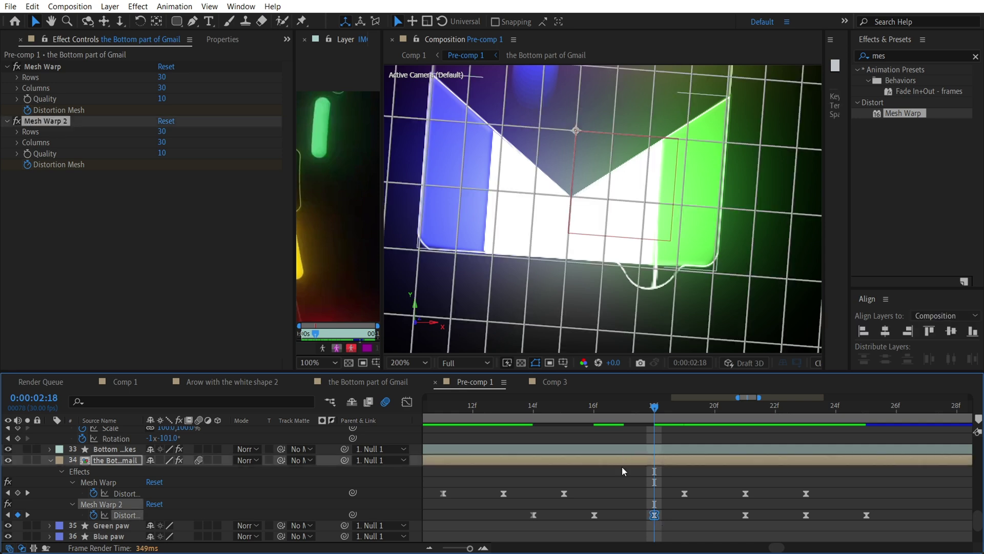
{"action": "left_click", "coordinate": [622, 466]}
{"action": "left_click", "coordinate": [608, 420]}
{"action": "left_click_drag", "start_coordinate": [608, 420], "coordinate": [585, 468]}
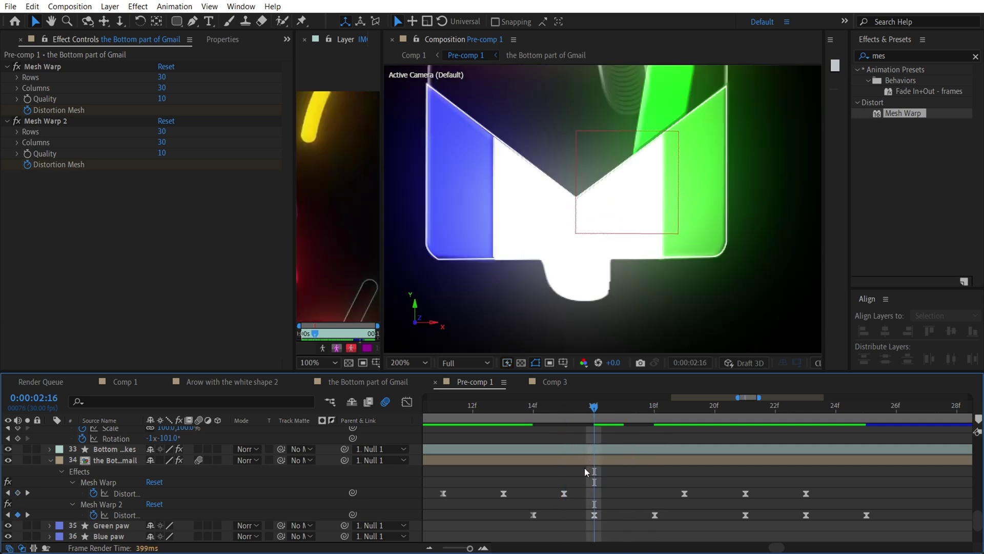
- Scrub the animation from 0:00:02:16 to 0:00:04:02 and examine the closing envelope up close
{"action": "key", "text": "minus"}
{"action": "key", "text": "minus"}
{"action": "key", "text": "minus"}
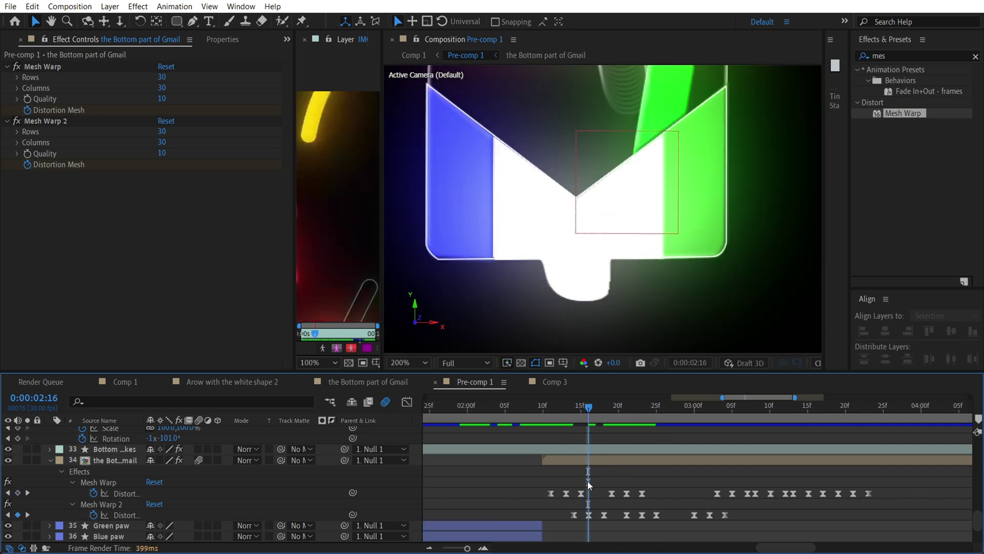
{"action": "mouse_move", "coordinate": [595, 411]}
{"action": "left_mouse_down"}
{"action": "mouse_move", "coordinate": [727, 420]}
{"action": "mouse_move", "coordinate": [582, 408]}
{"action": "mouse_move", "coordinate": [607, 407]}
{"action": "left_mouse_up"}
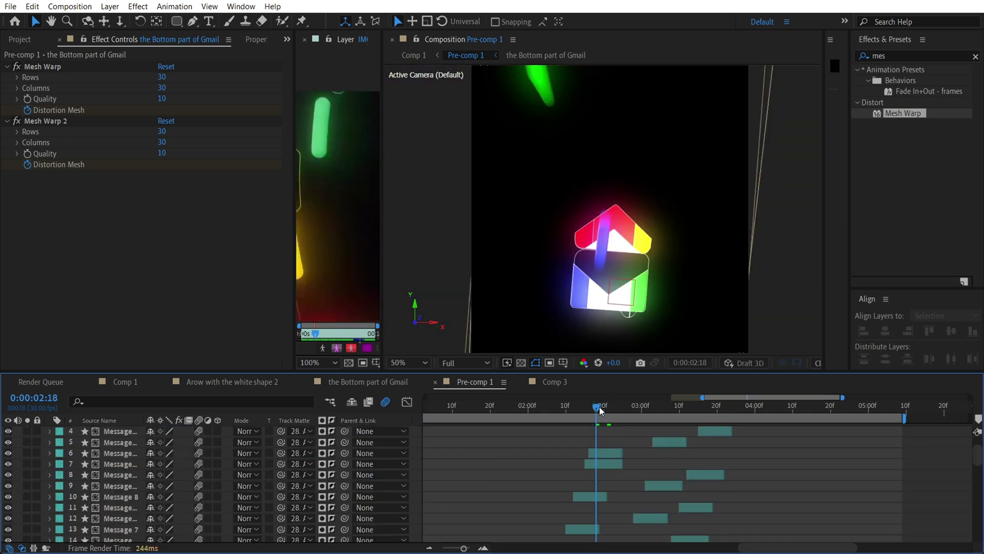
{"action": "left_click_drag", "start_coordinate": [601, 409], "coordinate": [764, 417]}
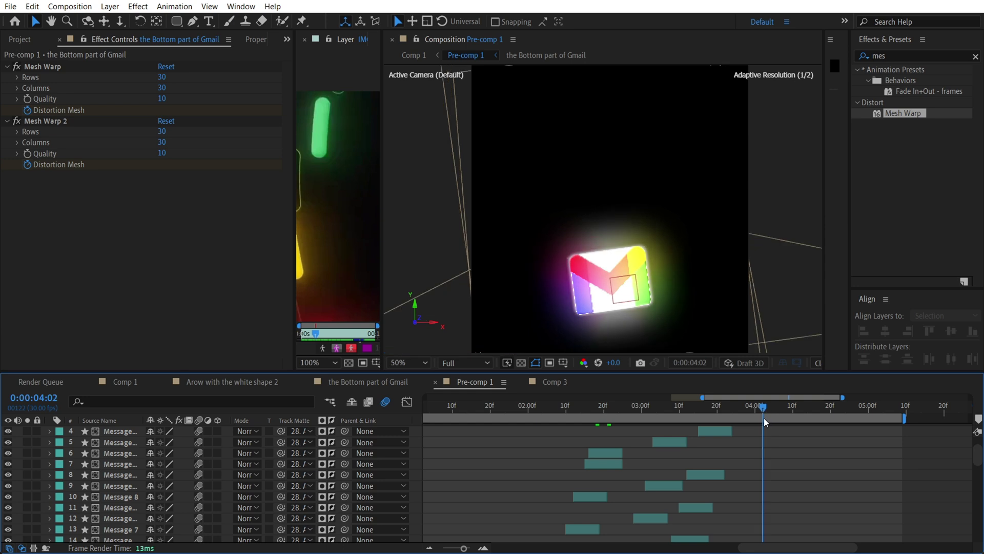
{"action": "scroll", "coordinate": [604, 275], "scroll_direction": "up", "scroll_amount": 1}
{"action": "left_click_drag", "start_coordinate": [638, 285], "coordinate": [571, 225]}
{"action": "scroll", "coordinate": [123, 459], "scroll_direction": "up", "scroll_amount": 2}
- Show the X Rotation keyframes of the Arow with the white shape layer and examine the flap's motion from 0:00:01:26 to 0:00:04:05
{"action": "scroll", "coordinate": [123, 459], "scroll_direction": "down", "scroll_amount": 8}
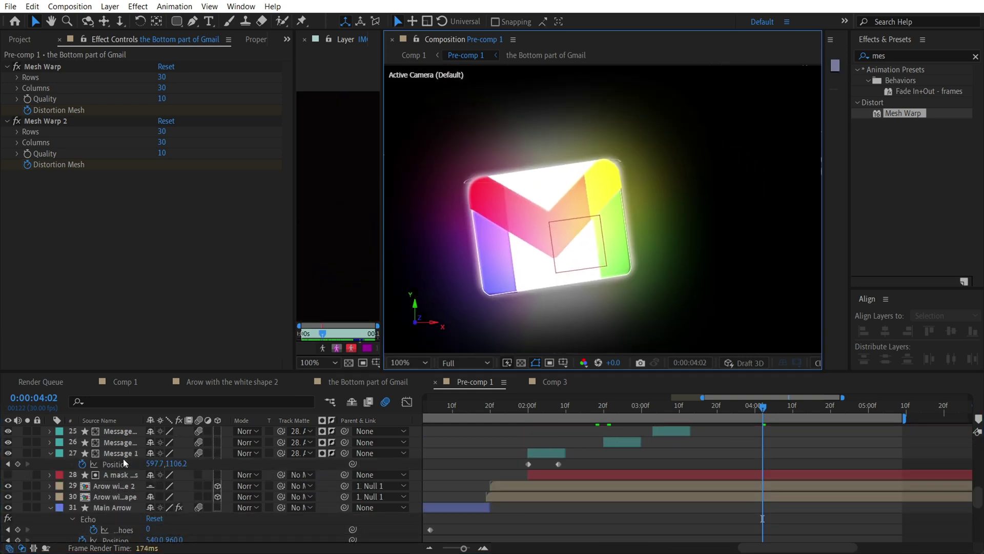
{"action": "scroll", "coordinate": [123, 458], "scroll_direction": "down", "scroll_amount": 3}
{"action": "scroll", "coordinate": [120, 504], "scroll_direction": "up", "scroll_amount": 2}
{"action": "left_click", "coordinate": [110, 454]}
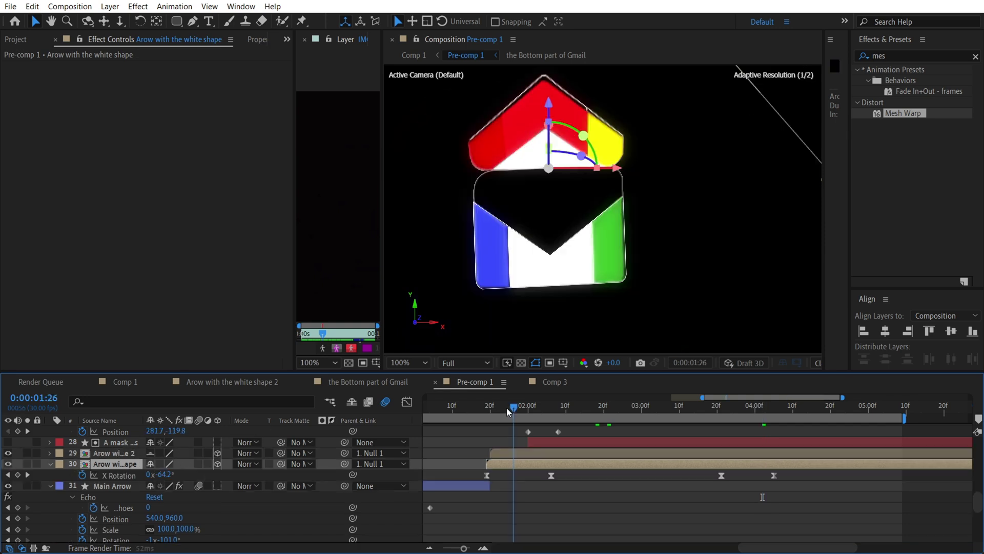
{"action": "left_click_drag", "start_coordinate": [510, 410], "coordinate": [721, 420]}
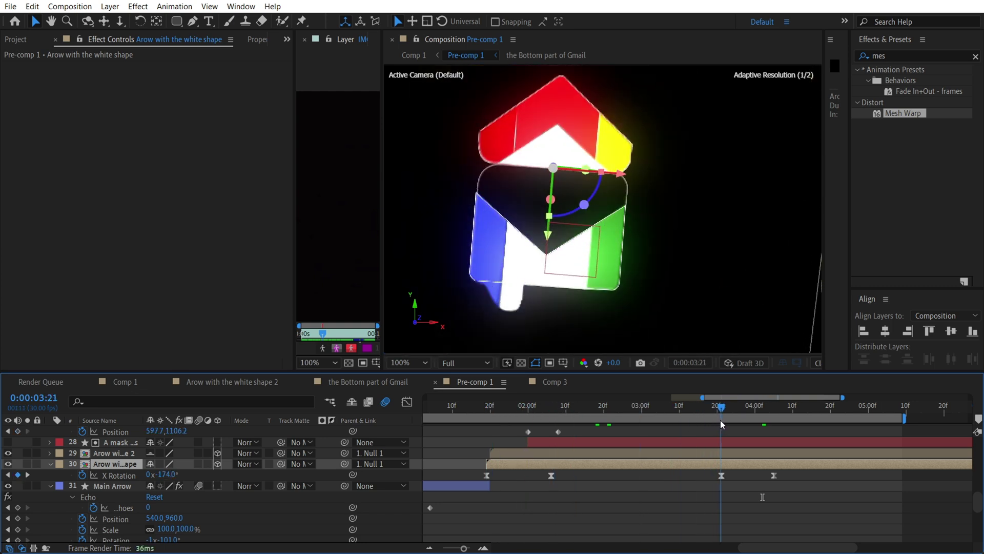
{"action": "left_click", "coordinate": [552, 475]}
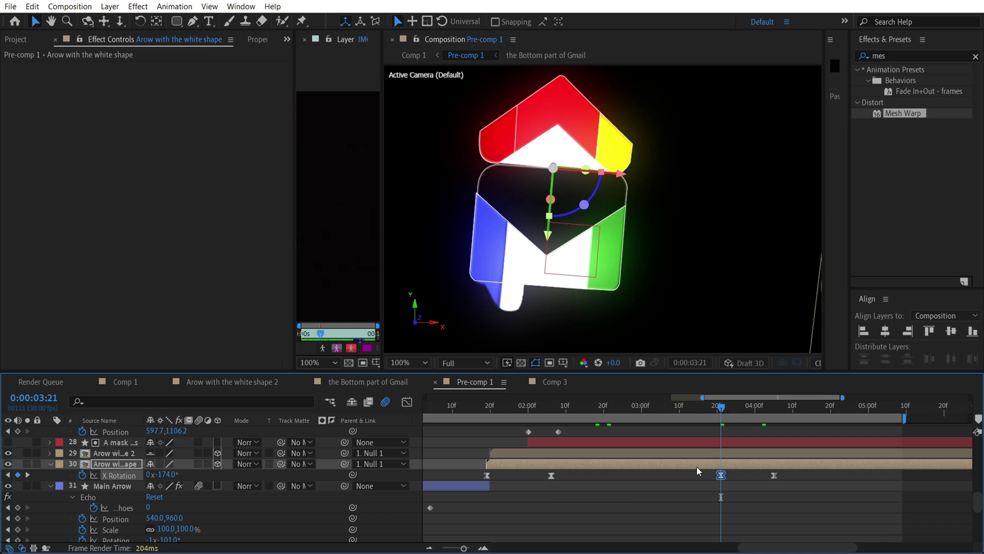
{"action": "left_click", "coordinate": [488, 476]}
{"action": "left_click", "coordinate": [773, 412]}
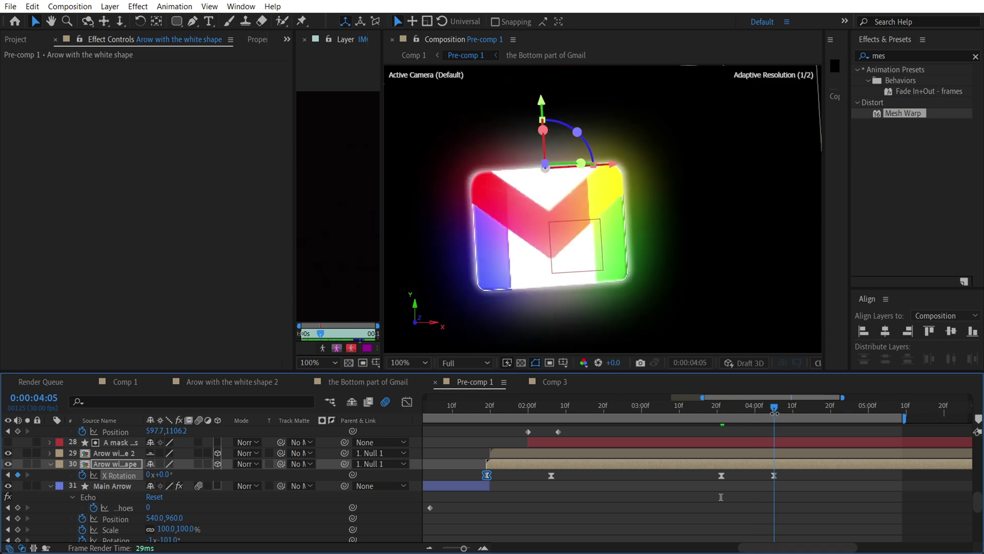
{"action": "left_click", "coordinate": [784, 475]}
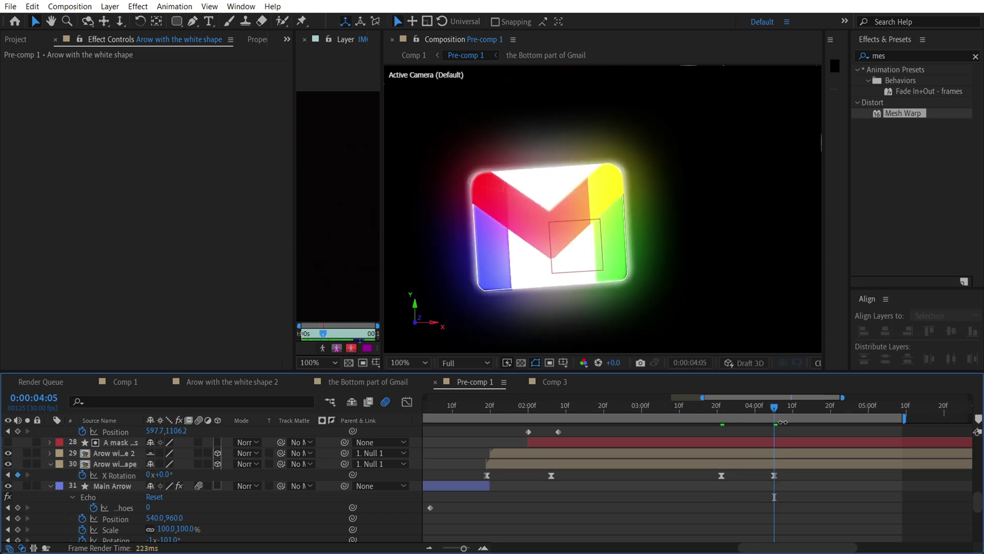
- At 0:00:04:29, draw a red square about 294 px wide and place it just above the Gmail icon
{"action": "left_click_drag", "start_coordinate": [774, 408], "coordinate": [865, 404]}
{"action": "key", "text": "comma"}
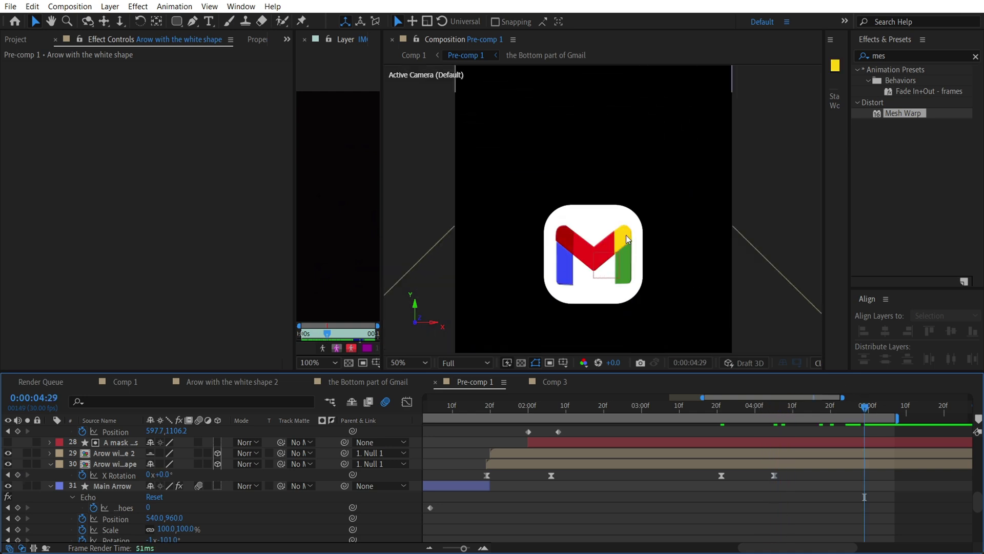
{"action": "key", "text": "q"}
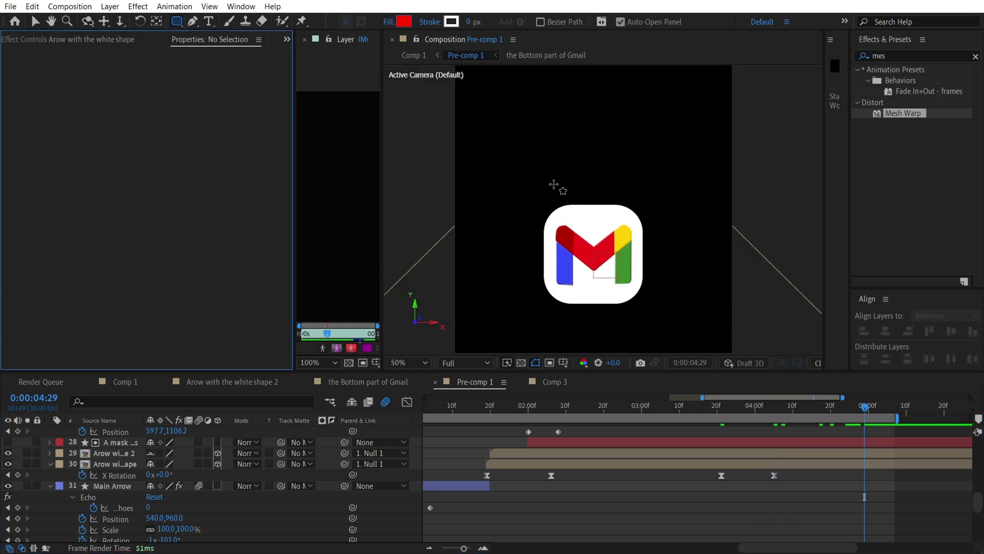
{"action": "left_click_drag", "start_coordinate": [537, 122], "coordinate": [613, 198]}
{"action": "key", "text": "v"}
{"action": "left_click_drag", "start_coordinate": [589, 157], "coordinate": [604, 184]}
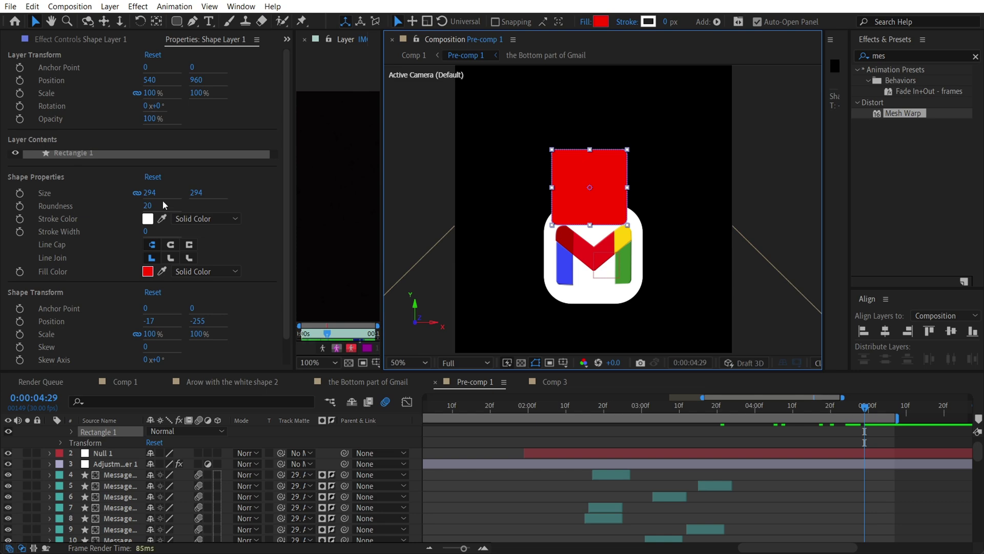
- Set the square's corner roundness to 65 and its fill color to white
{"action": "left_click_drag", "start_coordinate": [149, 204], "coordinate": [188, 206]}
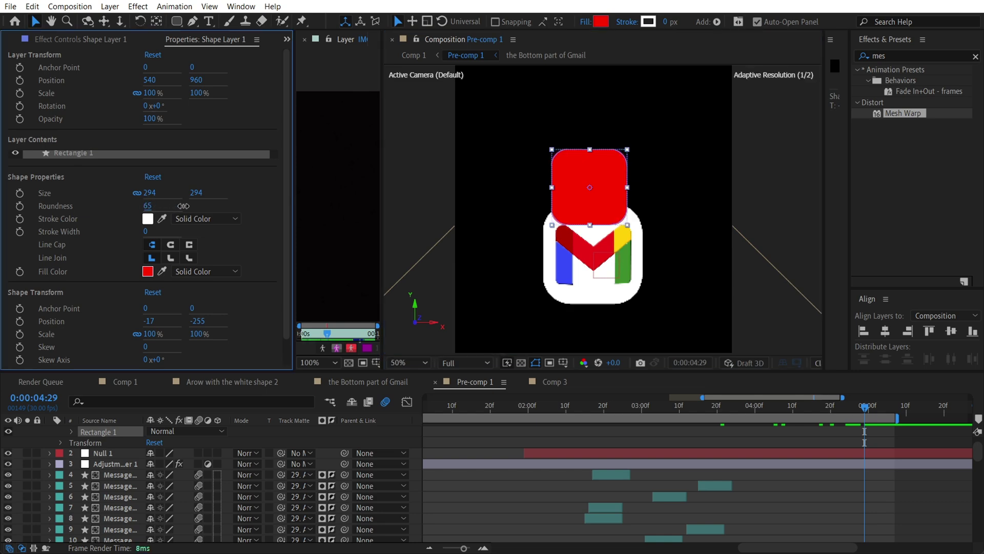
{"action": "left_click", "coordinate": [600, 21]}
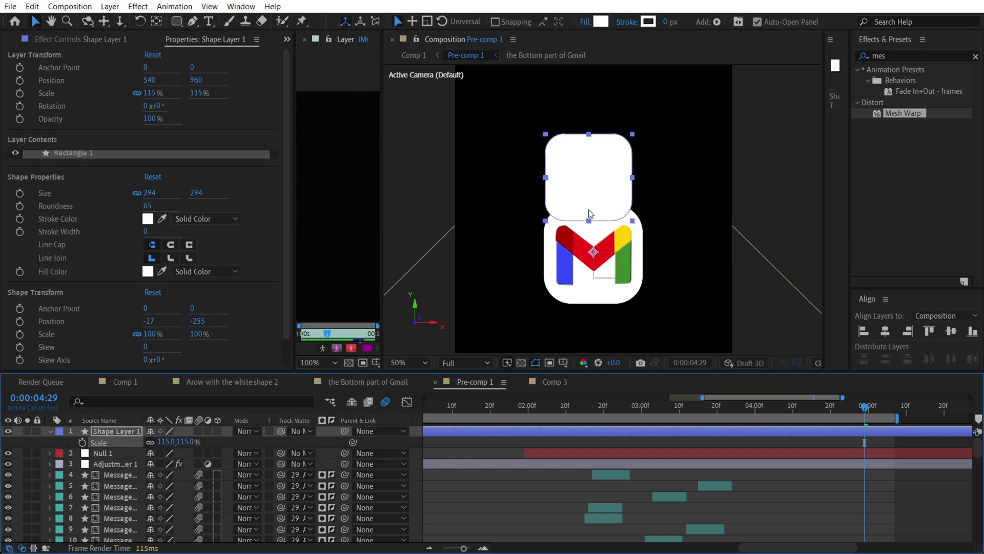
- Move the white square up clear of the Gmail icon, scale it to 95%, and centre its anchor point on the shape
{"action": "left_click_drag", "start_coordinate": [589, 215], "coordinate": [553, 190]}
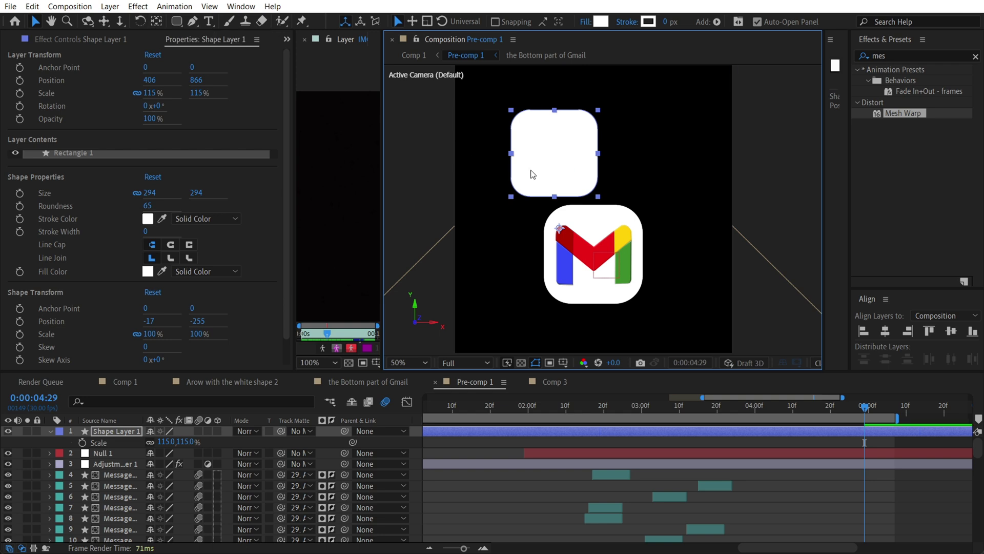
{"action": "mouse_move", "coordinate": [182, 442]}
{"action": "left_mouse_down"}
{"action": "mouse_move", "coordinate": [195, 442]}
{"action": "mouse_move", "coordinate": [154, 442]}
{"action": "mouse_move", "coordinate": [174, 442]}
{"action": "left_mouse_up"}
{"action": "double_click", "coordinate": [159, 22], "text": "ctrl"}
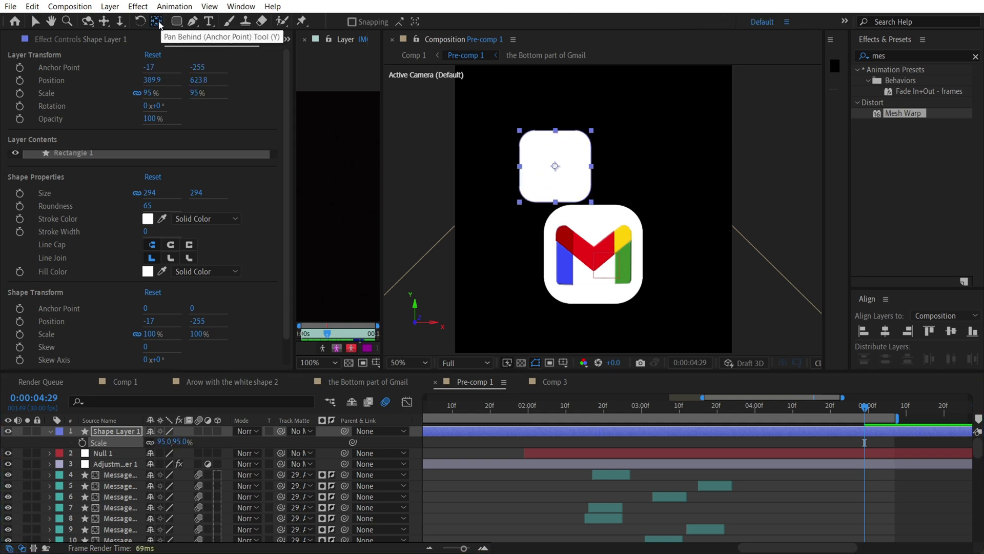
- Cover the Gmail icon with the white square scaled to about 124%, and delete the square's layer
{"action": "key", "text": "v"}
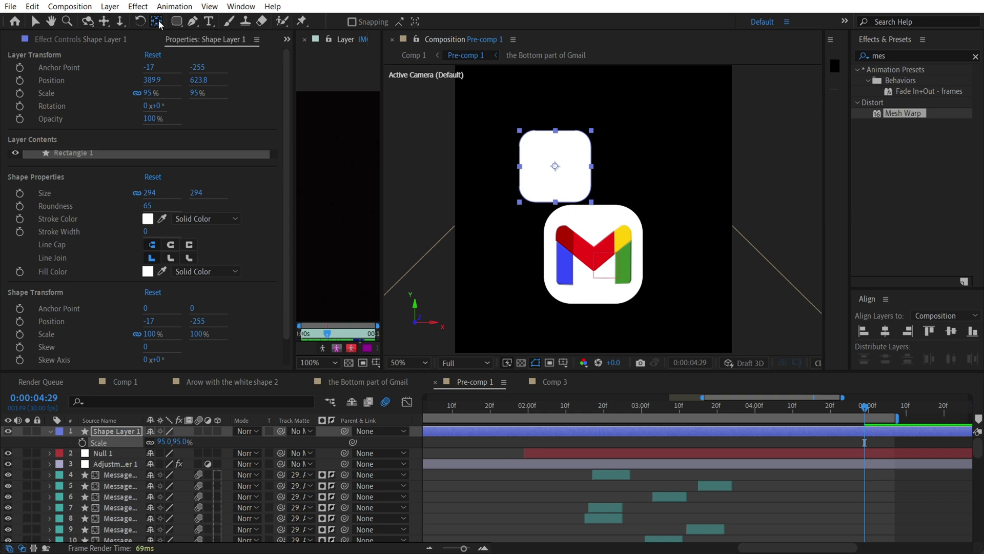
{"action": "left_click_drag", "start_coordinate": [566, 179], "coordinate": [603, 264]}
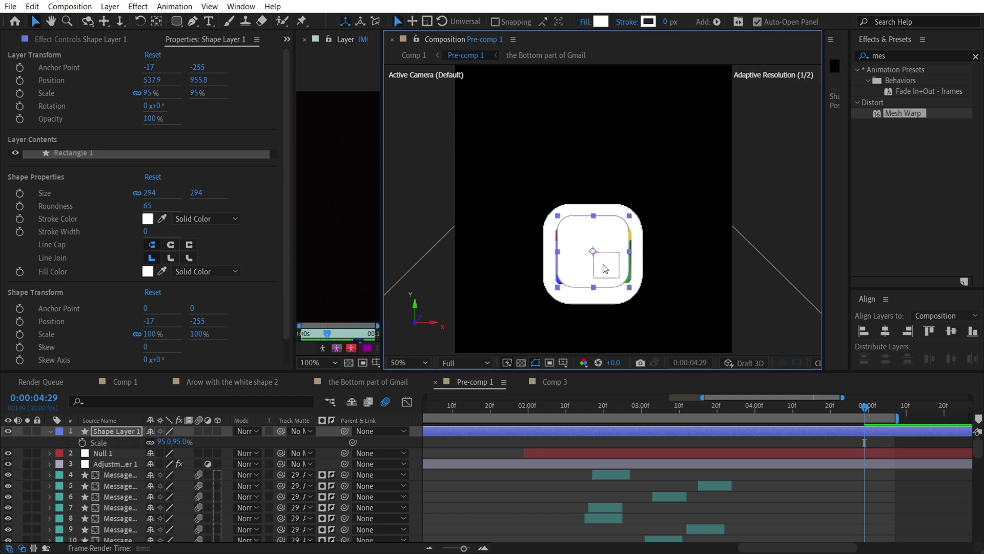
{"action": "key", "text": "s"}
{"action": "key", "text": "s"}
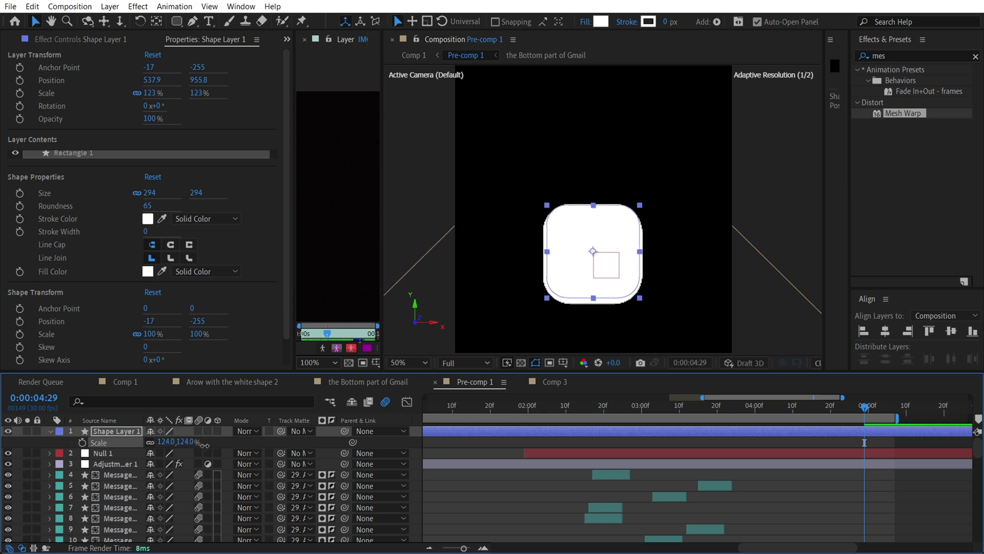
{"action": "key", "text": "Delete"}
- At 0:00:03:22, show the two Glow effects of Adjustment Layer 1 and reveal their keyframes in the timeline
{"action": "left_click_drag", "start_coordinate": [859, 407], "coordinate": [725, 409]}
{"action": "left_click", "coordinate": [445, 437]}
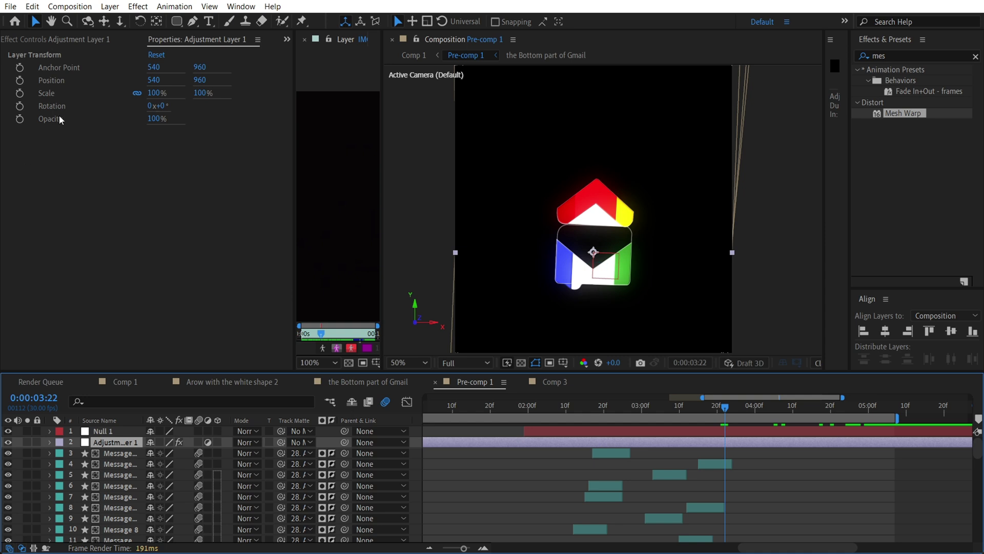
{"action": "left_click", "coordinate": [131, 41]}
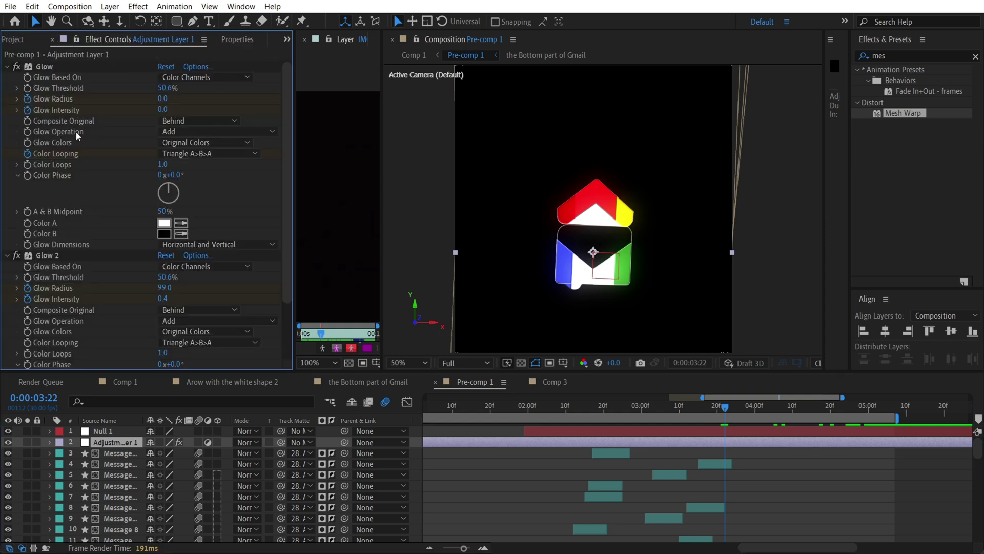
{"action": "scroll", "coordinate": [79, 153], "scroll_direction": "down", "scroll_amount": 3}
{"action": "scroll", "coordinate": [79, 179], "scroll_direction": "up", "scroll_amount": 3}
{"action": "key", "text": "u"}
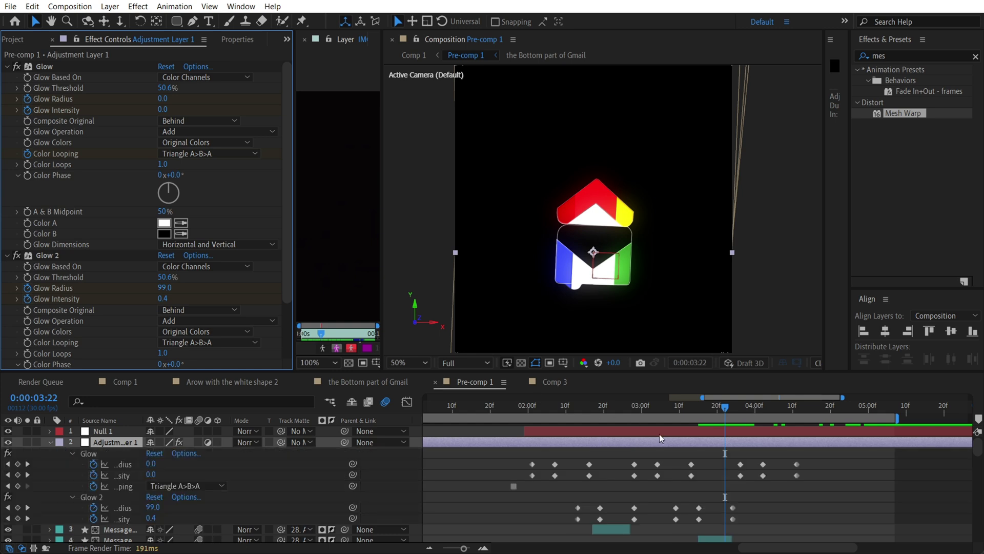
- Examine the first Glow's Radius and Intensity values at the keyframes at 0:00:02:01, 0:00:02:07 and 0:00:02:16
{"action": "left_click_drag", "start_coordinate": [622, 405], "coordinate": [532, 406]}
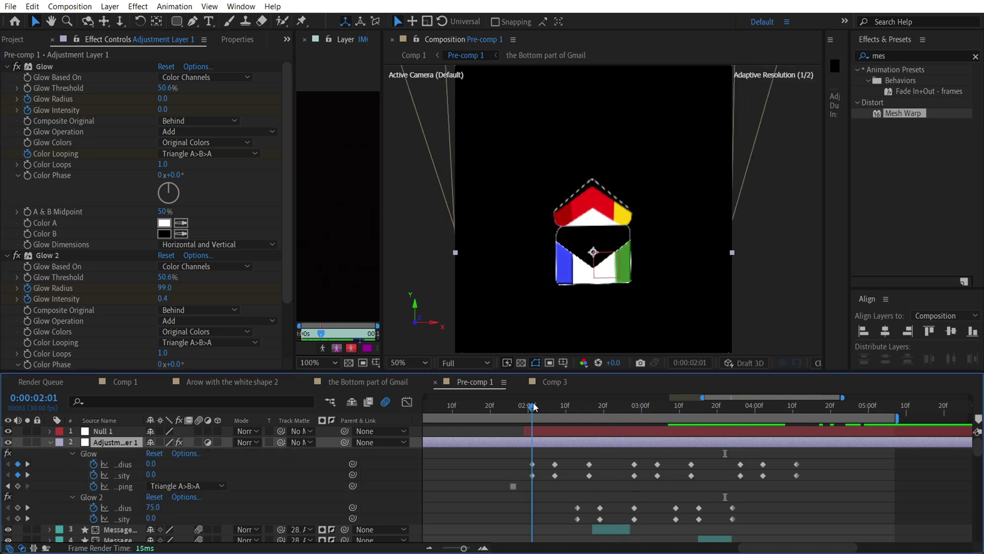
{"action": "scroll", "coordinate": [556, 476], "scroll_direction": "down", "scroll_amount": 2}
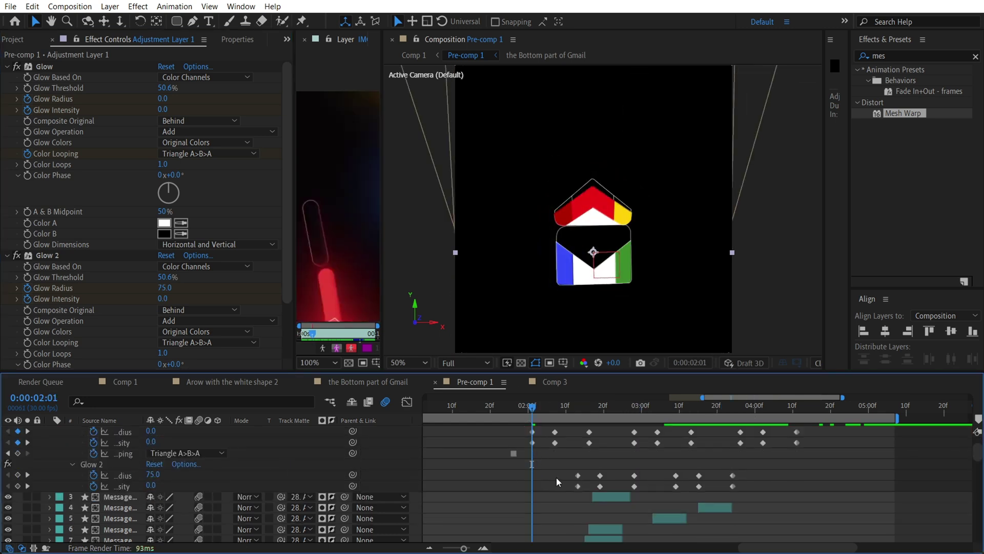
{"action": "scroll", "coordinate": [555, 477], "scroll_direction": "up", "scroll_amount": 2}
{"action": "mouse_move", "coordinate": [533, 409]}
{"action": "left_mouse_down"}
{"action": "mouse_move", "coordinate": [555, 407]}
{"action": "mouse_move", "coordinate": [524, 407]}
{"action": "mouse_move", "coordinate": [534, 408]}
{"action": "left_mouse_up"}
{"action": "scroll", "coordinate": [546, 482], "scroll_direction": "down", "scroll_amount": 1}
{"action": "scroll", "coordinate": [546, 486], "scroll_direction": "up", "scroll_amount": 1}
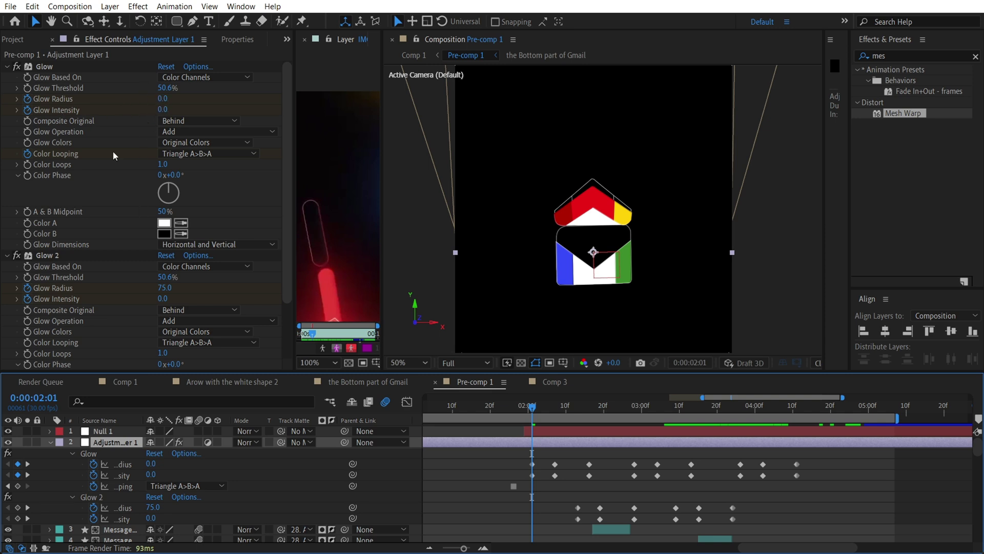
{"action": "mouse_move", "coordinate": [532, 406]}
{"action": "left_mouse_down"}
{"action": "mouse_move", "coordinate": [556, 407]}
{"action": "mouse_move", "coordinate": [533, 405]}
{"action": "left_mouse_up"}
{"action": "left_click", "coordinate": [558, 410]}
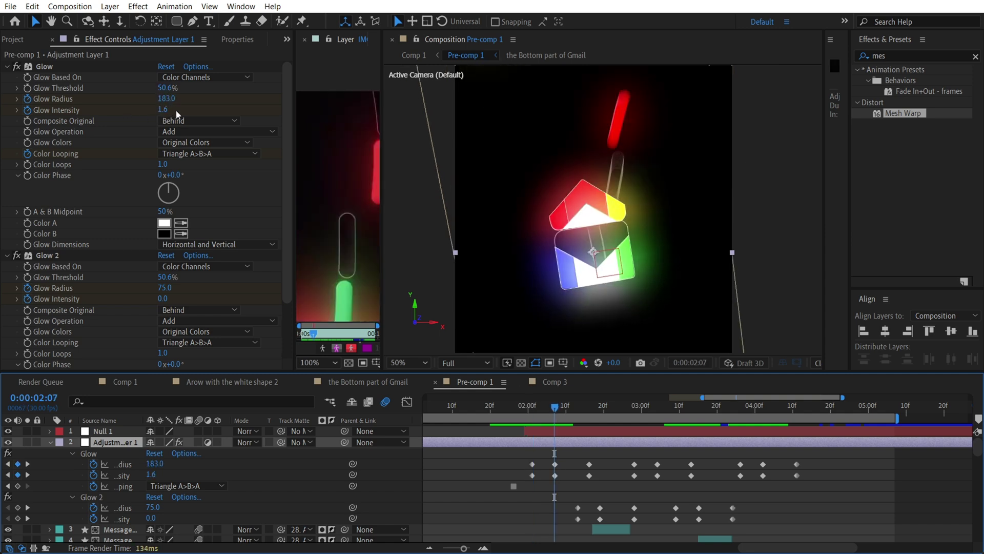
{"action": "left_click_drag", "start_coordinate": [559, 407], "coordinate": [590, 409]}
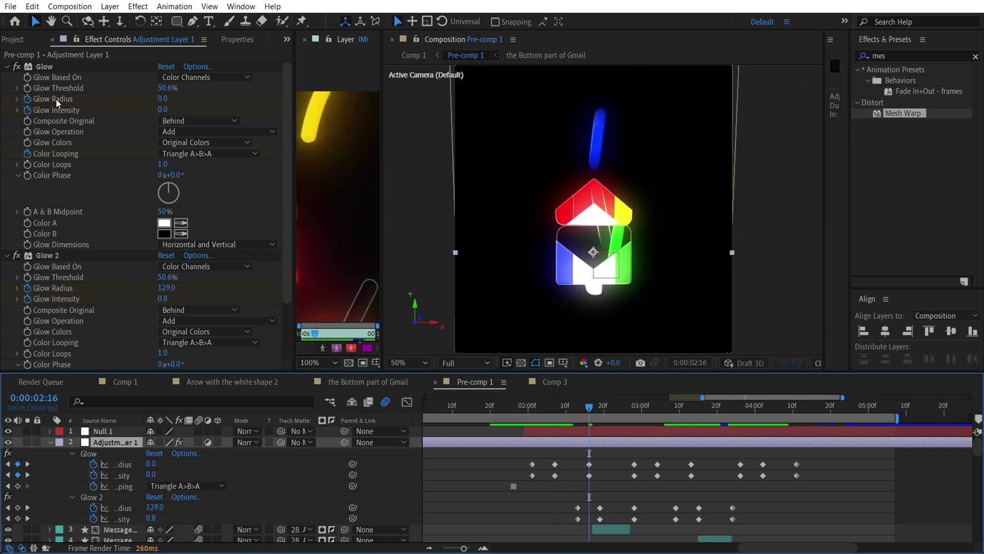
- Highlight the first three pairs of Glow 2 Radius and Intensity keyframes and inspect the glow at 0:00:02:17
{"action": "left_click", "coordinate": [50, 257]}
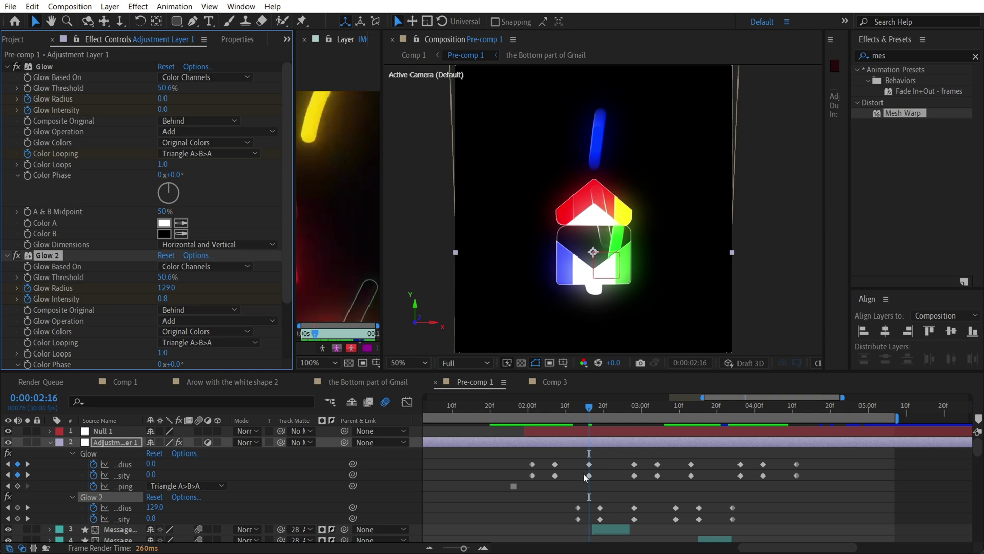
{"action": "scroll", "coordinate": [585, 489], "scroll_direction": "down", "scroll_amount": 1}
{"action": "left_click_drag", "start_coordinate": [567, 464], "coordinate": [596, 461]}
{"action": "scroll", "coordinate": [596, 462], "scroll_direction": "up", "scroll_amount": 1}
{"action": "left_click_drag", "start_coordinate": [567, 494], "coordinate": [634, 493]}
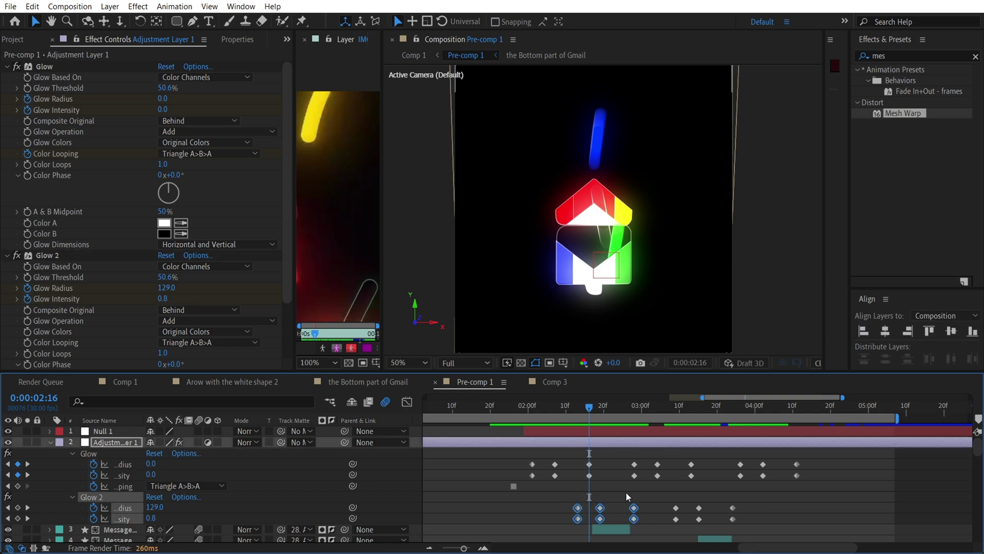
{"action": "left_click", "coordinate": [595, 451]}
{"action": "left_click_drag", "start_coordinate": [595, 451], "coordinate": [650, 522]}
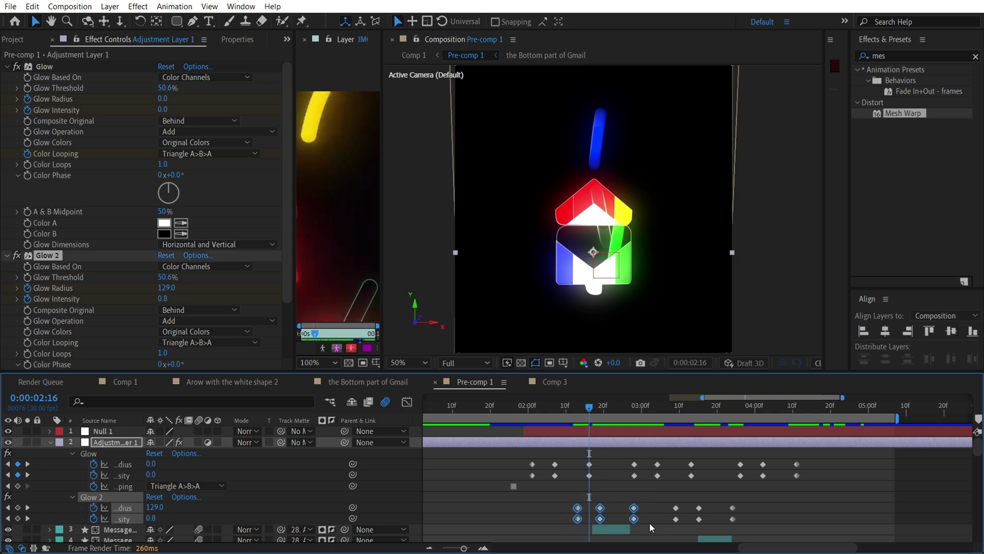
{"action": "left_click", "coordinate": [617, 491]}
{"action": "mouse_move", "coordinate": [592, 411]}
{"action": "left_mouse_down"}
{"action": "mouse_move", "coordinate": [572, 408]}
{"action": "mouse_move", "coordinate": [592, 410]}
{"action": "left_mouse_up"}
{"action": "left_click_drag", "start_coordinate": [597, 458], "coordinate": [585, 476]}
{"action": "left_click", "coordinate": [584, 473]}
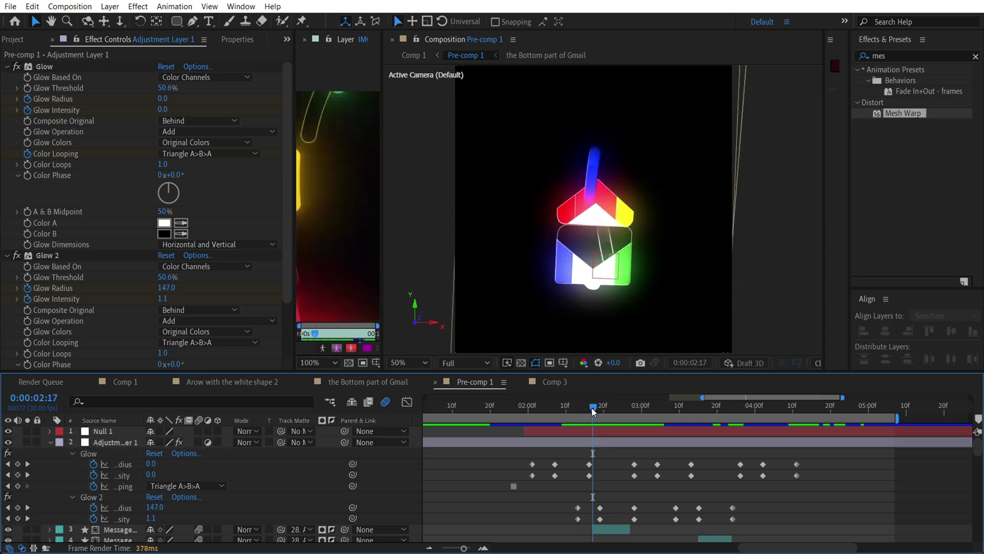
- Compare how the Glow and Glow 2 keyframes overlap at 0:00:02:07 and 0:00:02:13, and preview the glow up to 0:00:03:11
{"action": "left_click_drag", "start_coordinate": [588, 403], "coordinate": [554, 405]}
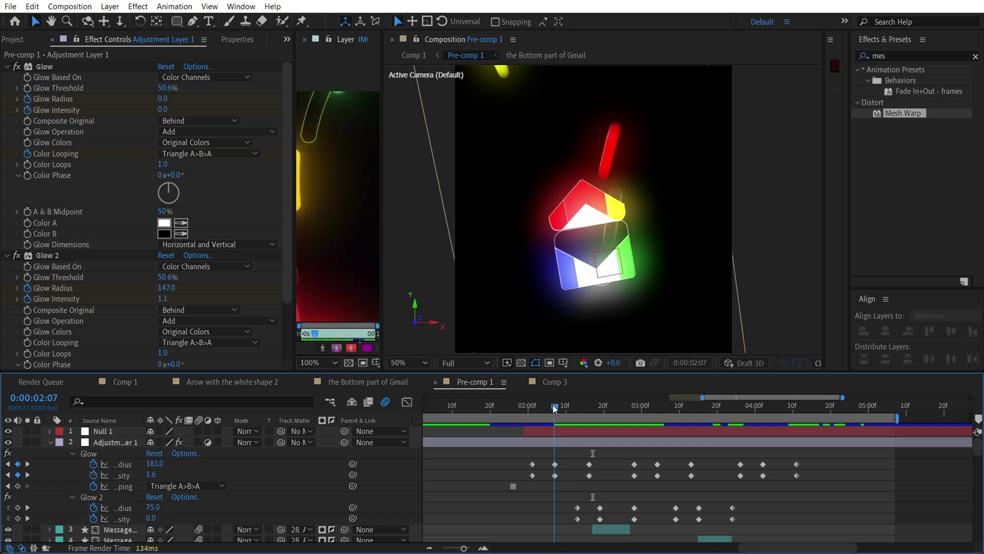
{"action": "mouse_move", "coordinate": [586, 457]}
{"action": "left_mouse_down"}
{"action": "mouse_move", "coordinate": [595, 481]}
{"action": "mouse_move", "coordinate": [575, 466]}
{"action": "left_mouse_up"}
{"action": "left_click_drag", "start_coordinate": [557, 408], "coordinate": [570, 408]}
{"action": "left_click_drag", "start_coordinate": [570, 464], "coordinate": [643, 523]}
{"action": "left_click", "coordinate": [576, 410]}
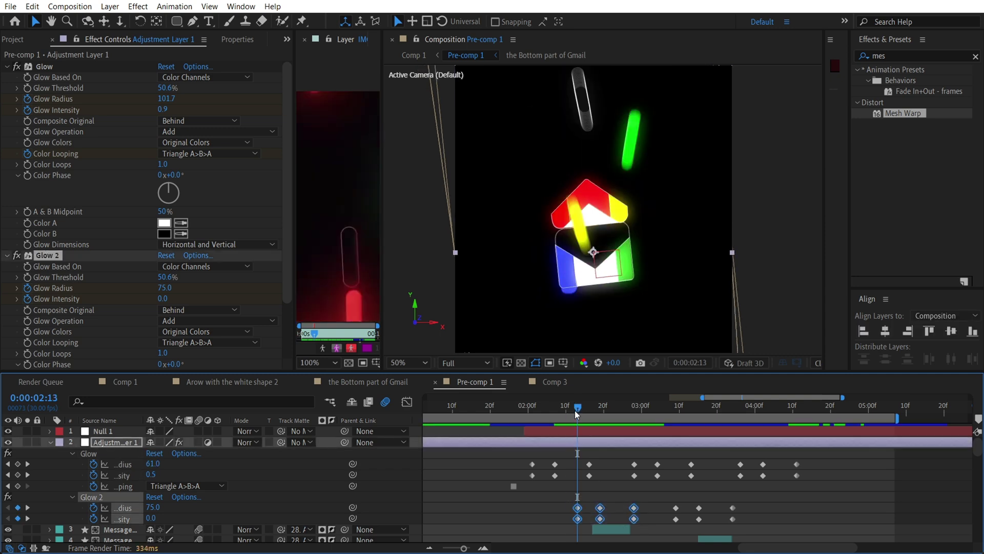
{"action": "left_click_drag", "start_coordinate": [527, 454], "coordinate": [595, 487]}
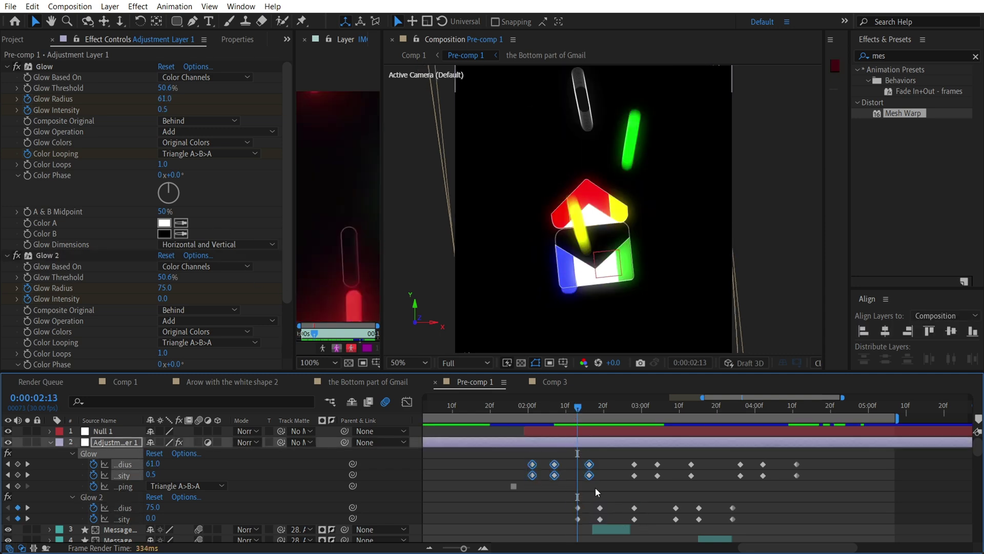
{"action": "left_click_drag", "start_coordinate": [531, 460], "coordinate": [601, 490]}
{"action": "left_click", "coordinate": [601, 491]}
{"action": "left_click_drag", "start_coordinate": [580, 409], "coordinate": [683, 421]}
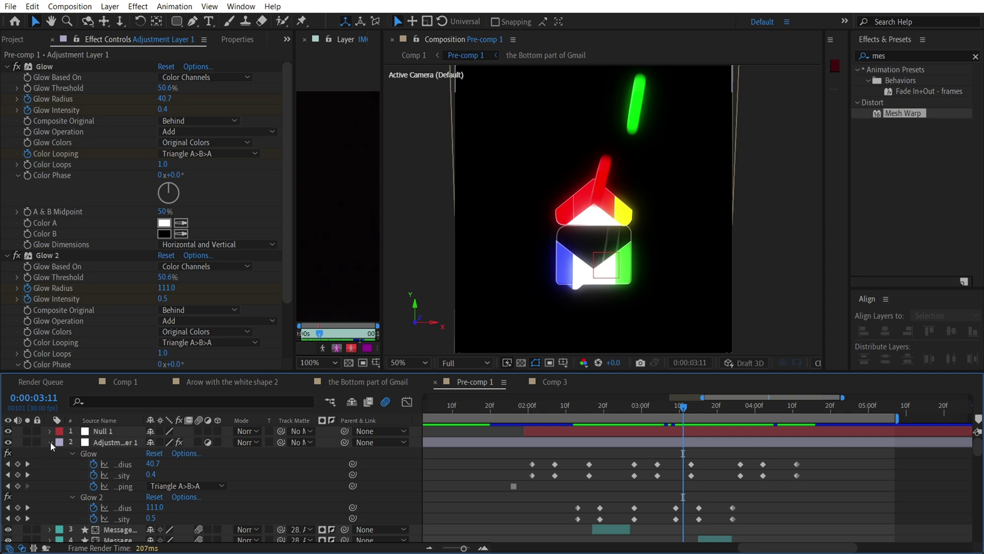
- Collapse the adjustment layer, reveal Null 1's Rotation keyframes, and examine the envelope's swing from 0:00:01:29 to 0:00:02:12
{"action": "left_click", "coordinate": [51, 442]}
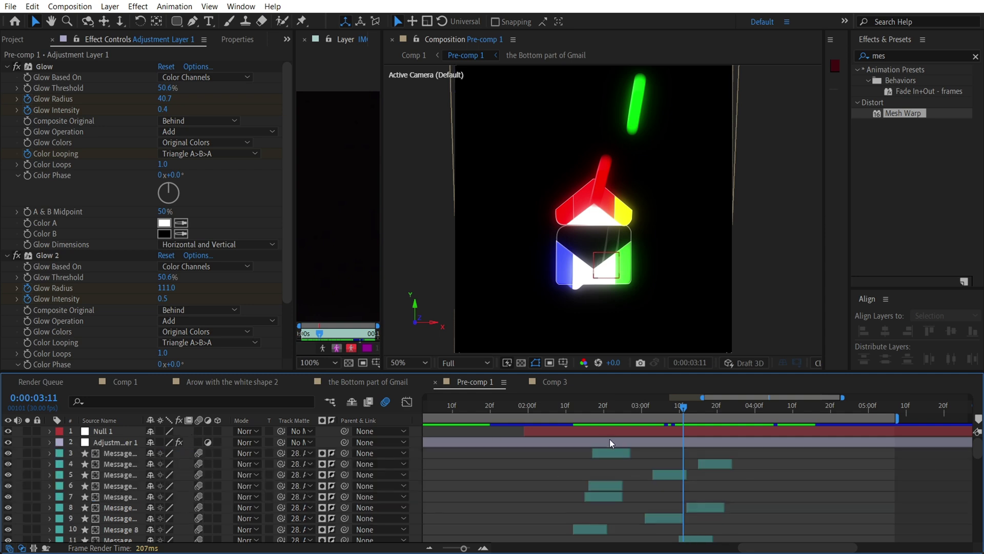
{"action": "left_click_drag", "start_coordinate": [540, 405], "coordinate": [525, 405]}
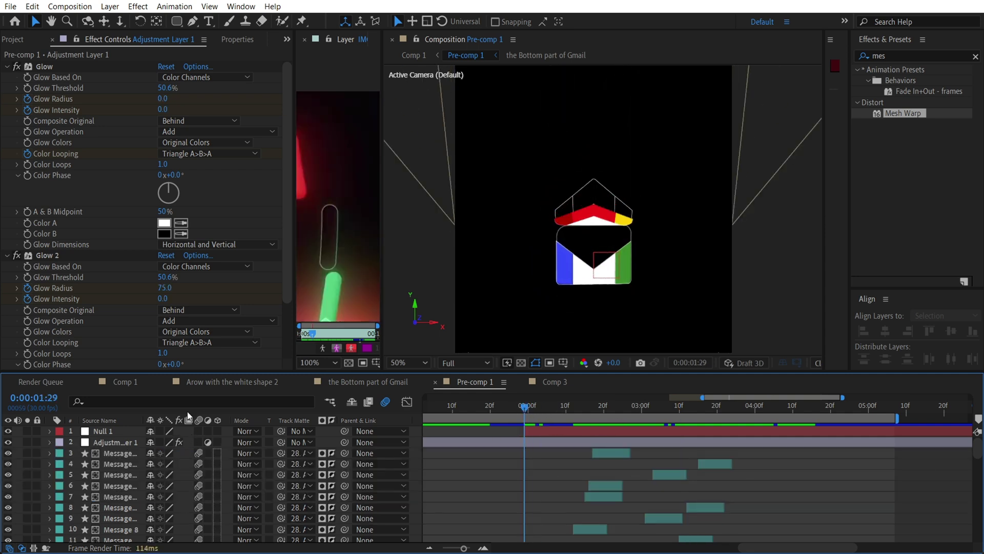
{"action": "left_click", "coordinate": [115, 432]}
{"action": "left_click", "coordinate": [540, 469]}
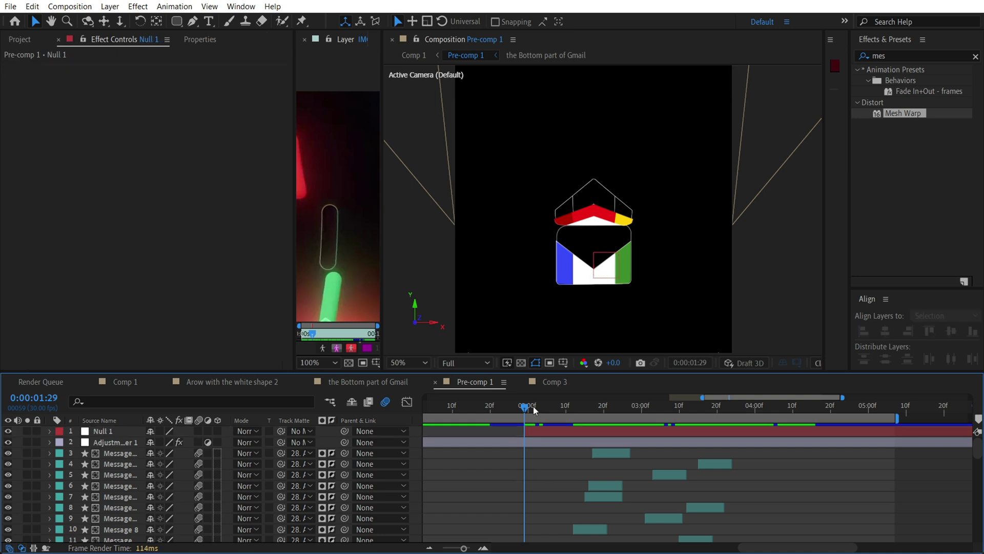
{"action": "mouse_move", "coordinate": [523, 408]}
{"action": "left_mouse_down"}
{"action": "mouse_move", "coordinate": [598, 414]}
{"action": "mouse_move", "coordinate": [524, 405]}
{"action": "left_mouse_up"}
{"action": "left_click", "coordinate": [127, 432]}
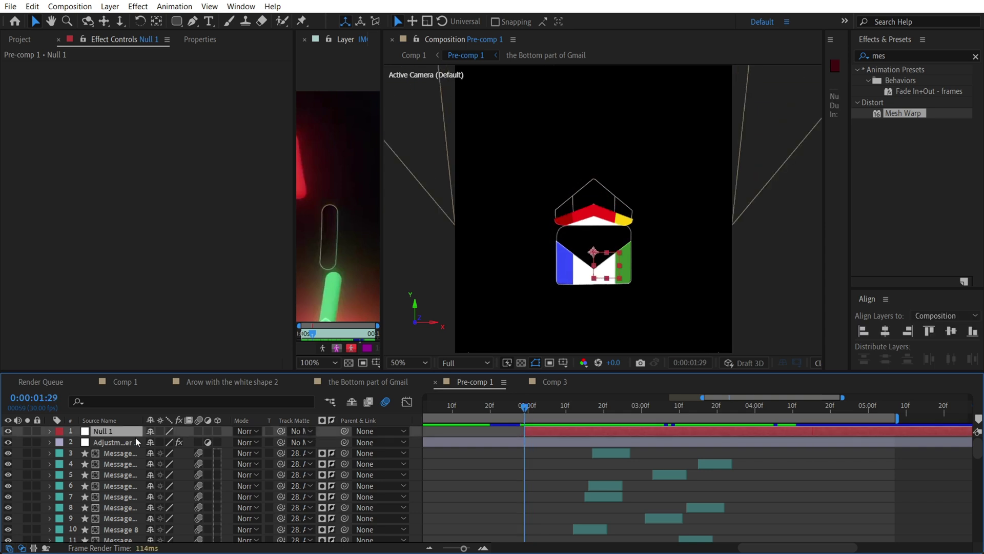
{"action": "key", "text": "r"}
{"action": "left_click_drag", "start_coordinate": [525, 406], "coordinate": [574, 408]}
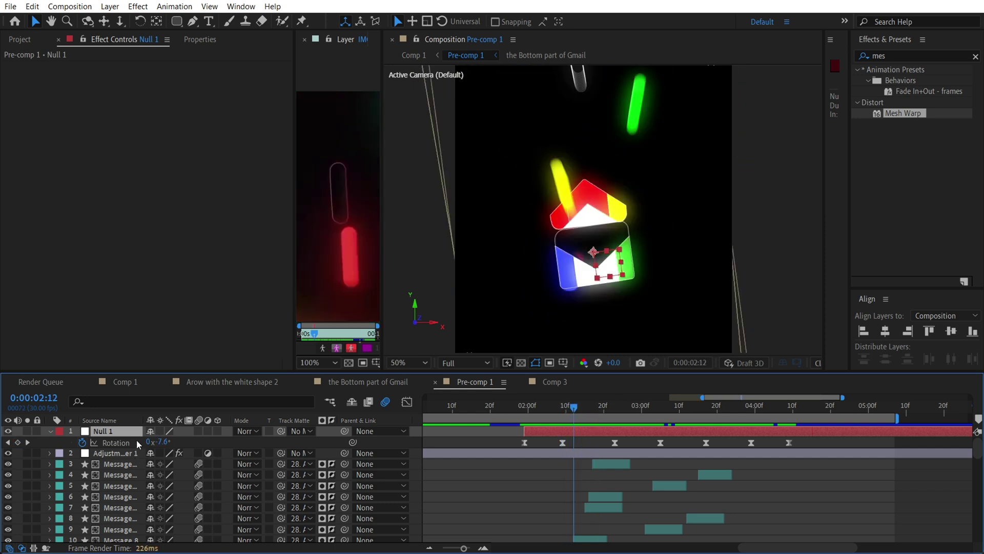
- Enlarge the preview to 100% and toggle the Arow with the white shape layer's visibility to show the flap parented to Null 1
{"action": "scroll", "coordinate": [135, 456], "scroll_direction": "down", "scroll_amount": 10}
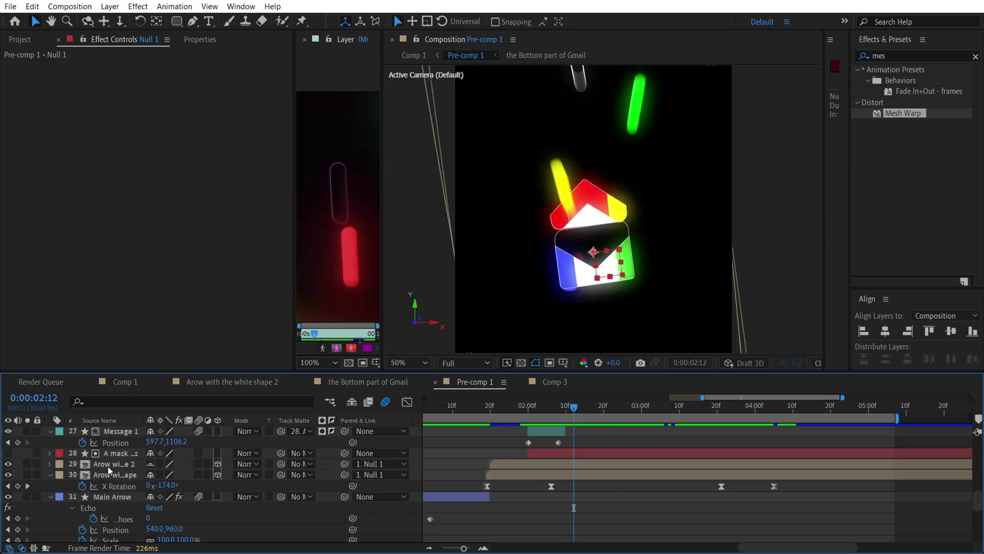
{"action": "left_click", "coordinate": [107, 468]}
{"action": "key", "text": "period"}
{"action": "scroll", "coordinate": [35, 495], "scroll_direction": "down", "scroll_amount": 5}
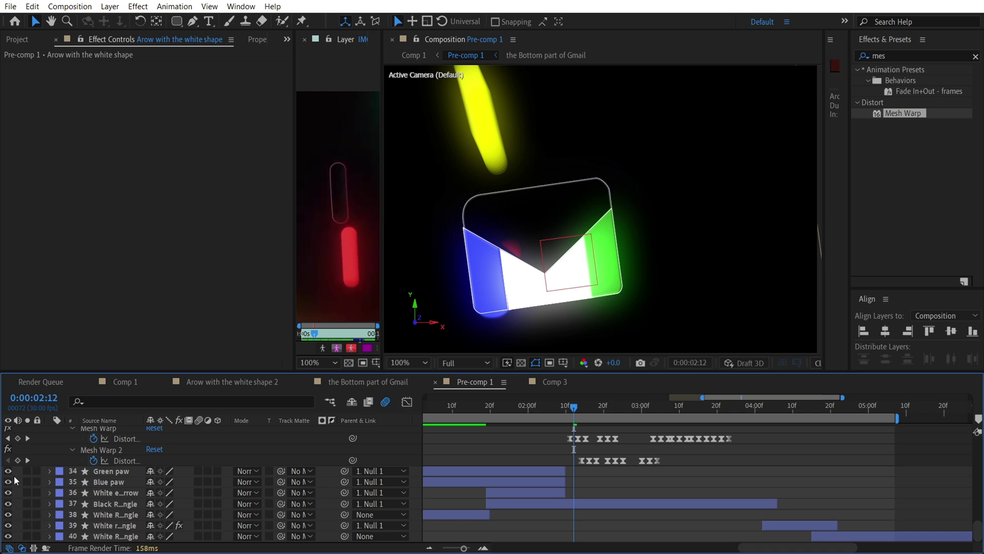
{"action": "scroll", "coordinate": [188, 491], "scroll_direction": "up", "scroll_amount": 3}
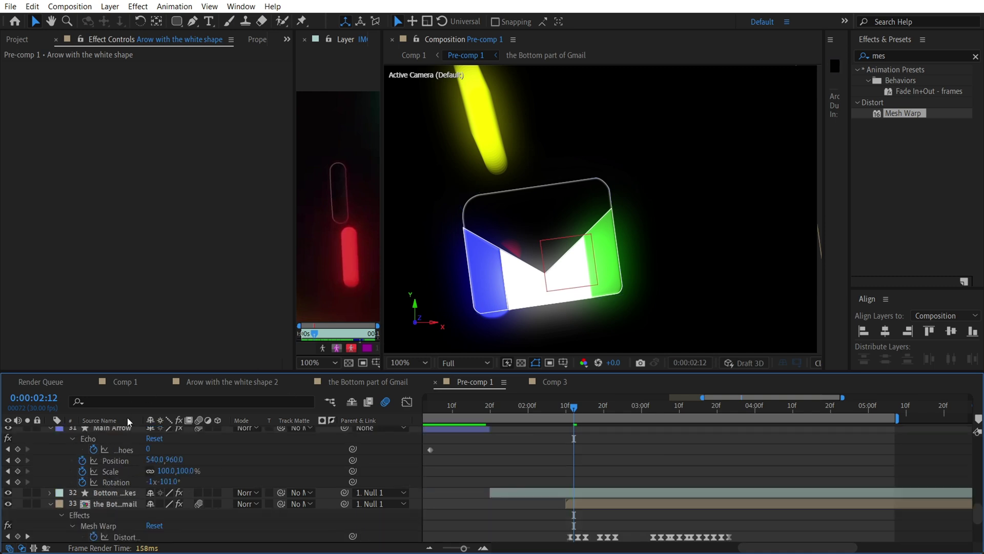
{"action": "scroll", "coordinate": [19, 509], "scroll_direction": "up", "scroll_amount": 3}
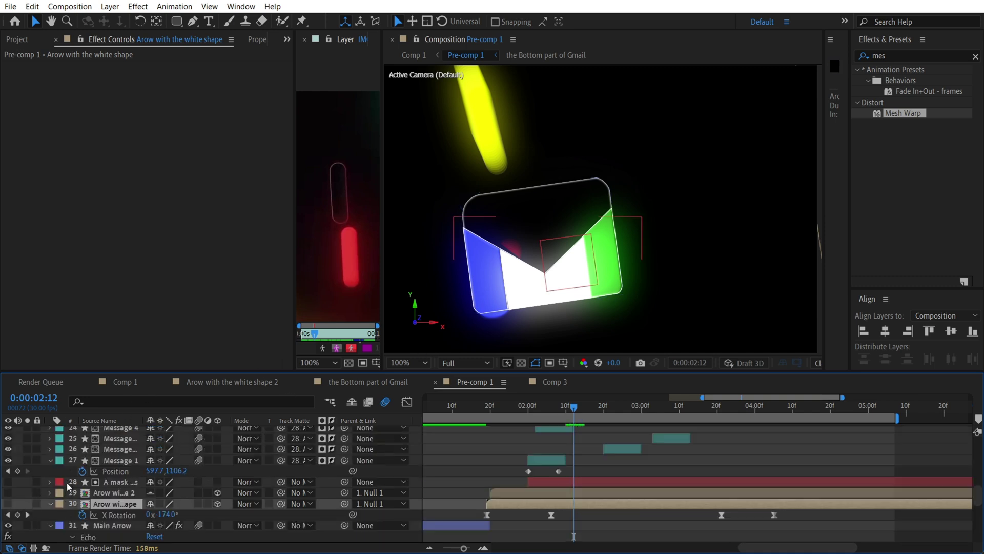
{"action": "left_click", "coordinate": [8, 504]}
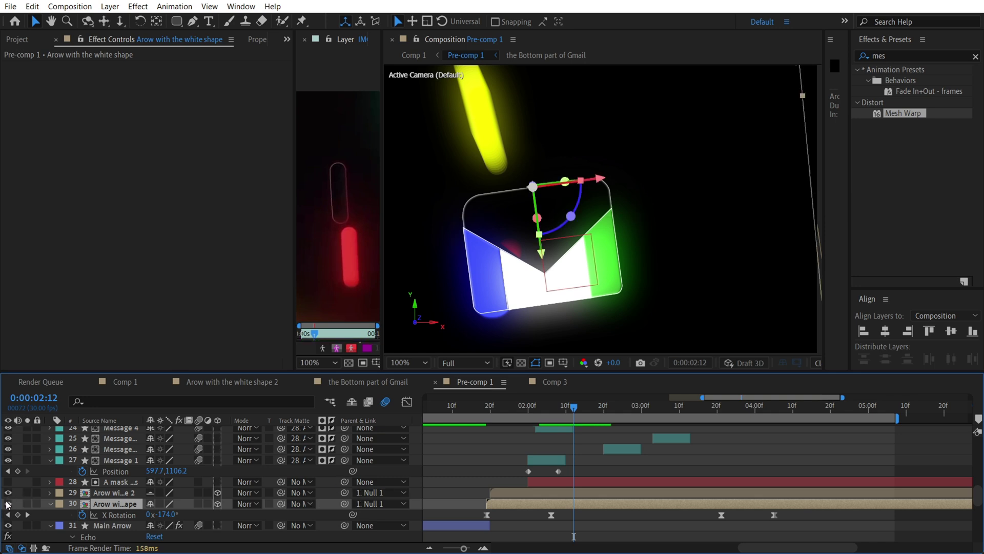
- Hide and show again layers 32 and 33, the envelope's bottom strokes and bottom part parented to Null 1
{"action": "scroll", "coordinate": [330, 496], "scroll_direction": "down", "scroll_amount": 5}
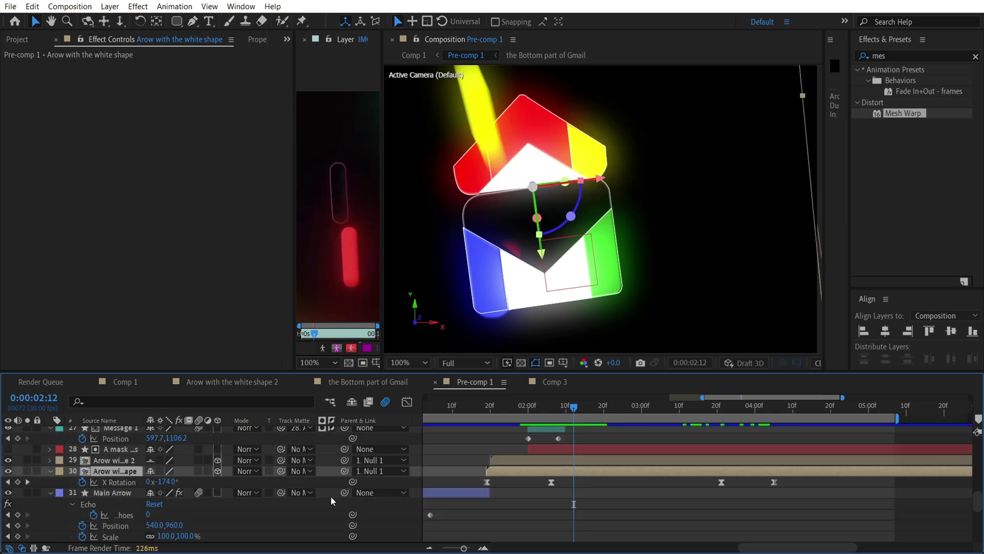
{"action": "left_click_drag", "start_coordinate": [9, 460], "coordinate": [9, 470]}
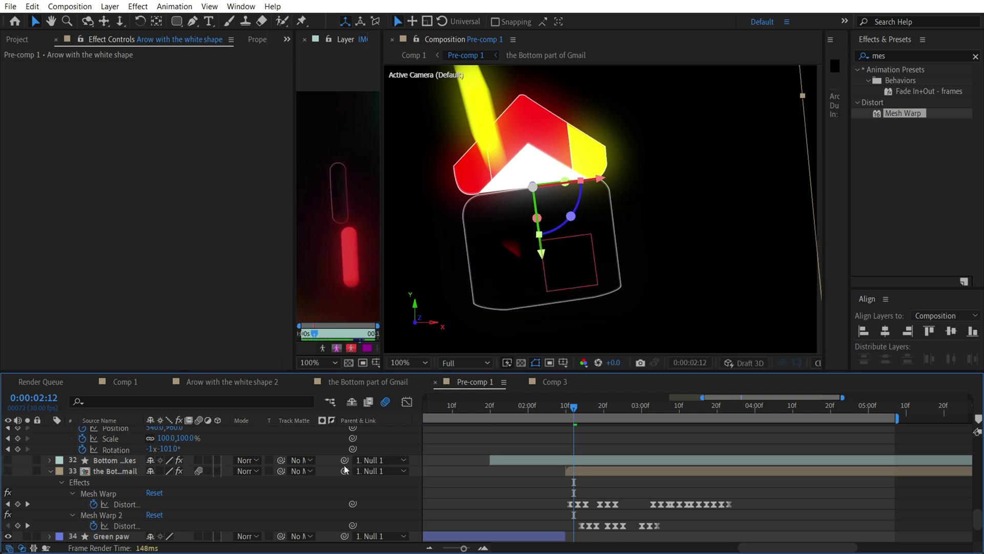
{"action": "left_click_drag", "start_coordinate": [8, 460], "coordinate": [8, 470]}
{"action": "scroll", "coordinate": [41, 485], "scroll_direction": "up", "scroll_amount": 3}
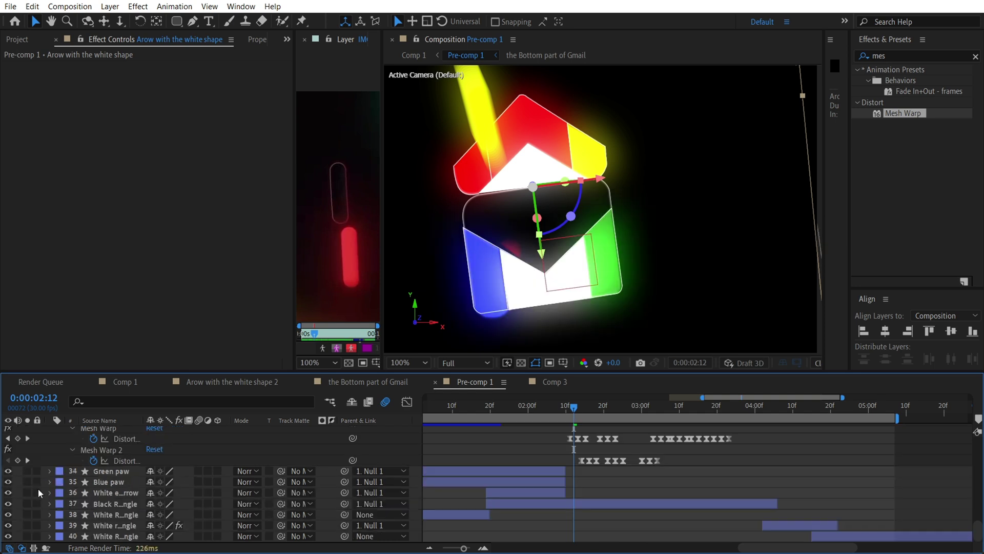
{"action": "scroll", "coordinate": [193, 493], "scroll_direction": "up", "scroll_amount": 2}
{"action": "scroll", "coordinate": [192, 492], "scroll_direction": "up", "scroll_amount": 5}
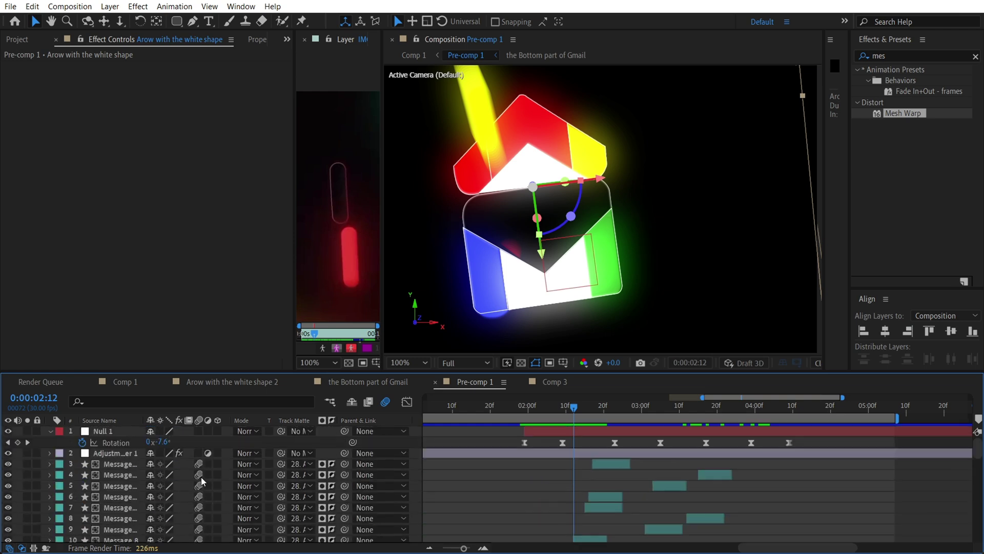
- Select the Message 1 layer, clear the selection, and look through the stack of Message layers above it
{"action": "scroll", "coordinate": [218, 481], "scroll_direction": "down", "scroll_amount": 5}
{"action": "scroll", "coordinate": [227, 474], "scroll_direction": "up", "scroll_amount": 3}
{"action": "left_click", "coordinate": [187, 492]}
{"action": "scroll", "coordinate": [186, 491], "scroll_direction": "up", "scroll_amount": 1}
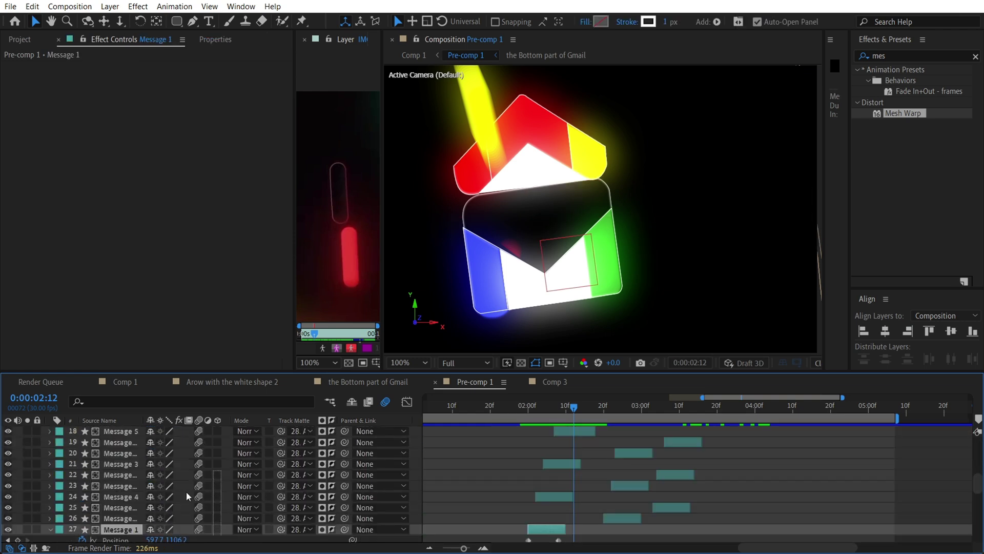
{"action": "key", "text": "F2"}
{"action": "scroll", "coordinate": [129, 508], "scroll_direction": "up", "scroll_amount": 2}
{"action": "scroll", "coordinate": [130, 495], "scroll_direction": "up", "scroll_amount": 2}
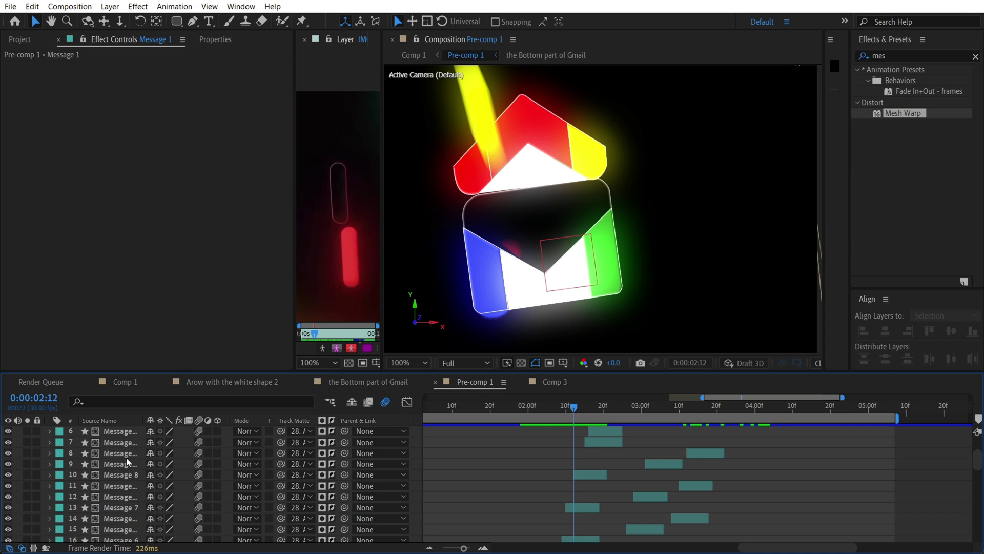
- Select the Message 26 layer and view the coloured message strokes above the envelope at 0:00:02:12
{"action": "left_click", "coordinate": [130, 454]}
{"action": "scroll", "coordinate": [552, 190], "scroll_direction": "down", "scroll_amount": 2}
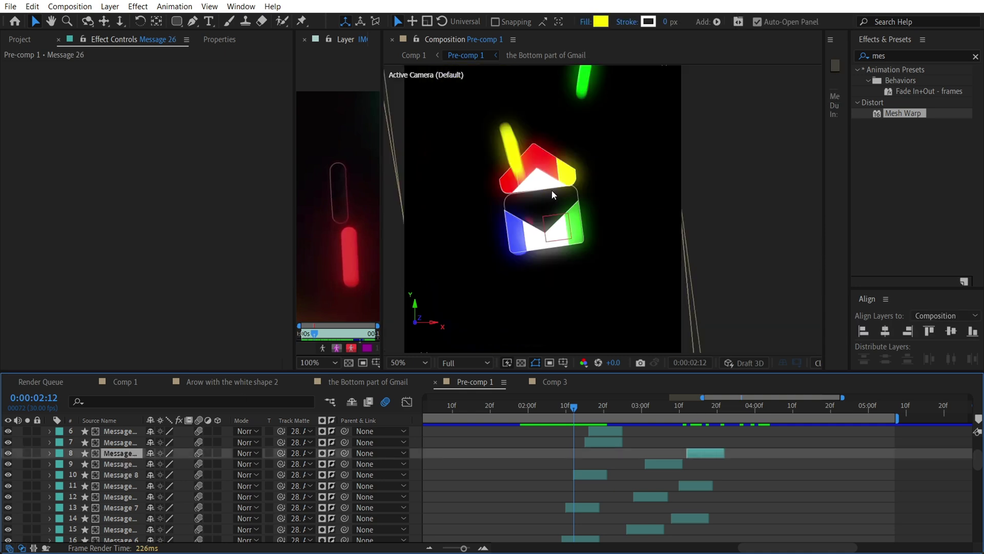
{"action": "scroll", "coordinate": [593, 204], "scroll_direction": "up", "scroll_amount": 3}
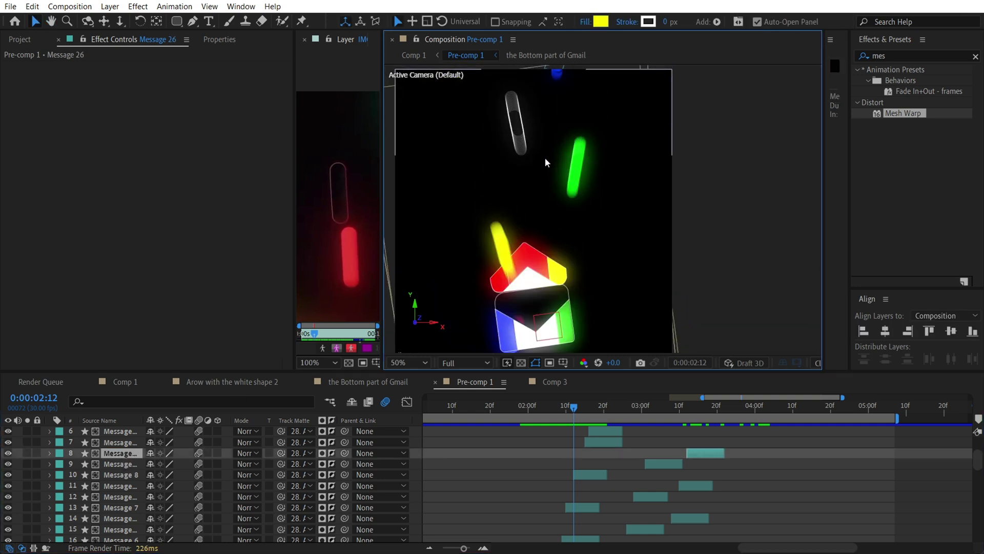
- Examine Null 1's Rotation keyframes and the envelope's swing from 0:00:01:29 to 0:00:04:09, and continue to 0:00:04:22
{"action": "left_click", "coordinate": [524, 407]}
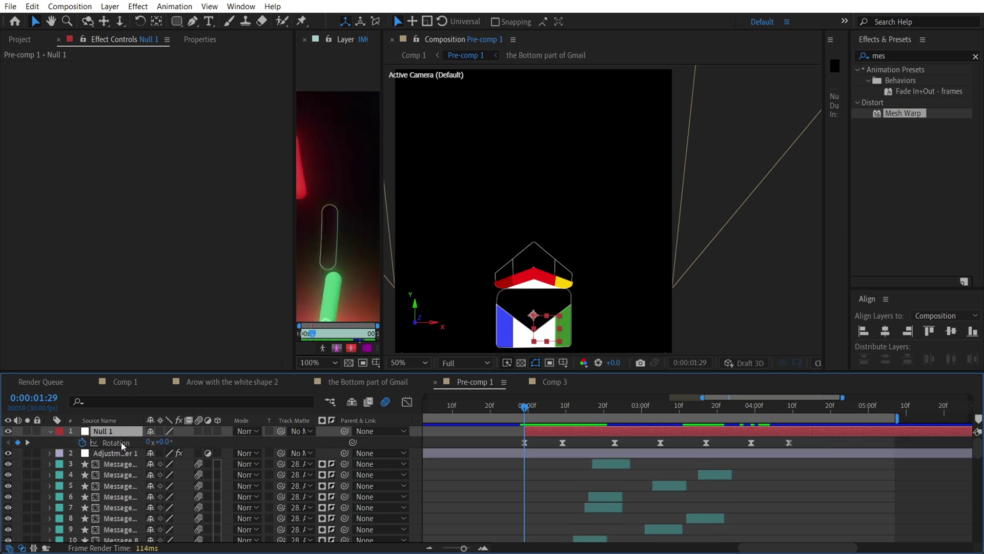
{"action": "left_click", "coordinate": [563, 408]}
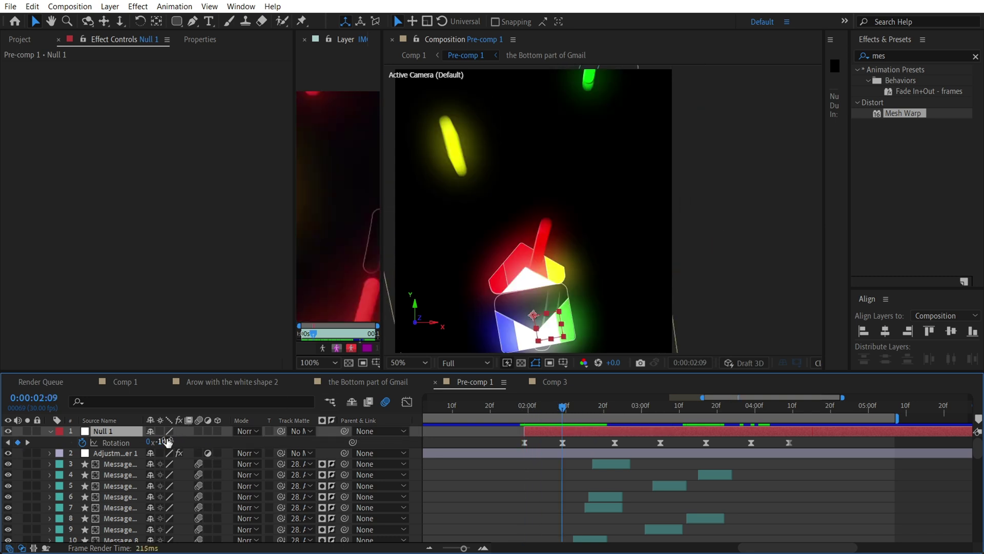
{"action": "left_click_drag", "start_coordinate": [608, 407], "coordinate": [789, 408]}
{"action": "scroll", "coordinate": [572, 190], "scroll_direction": "up", "scroll_amount": 1}
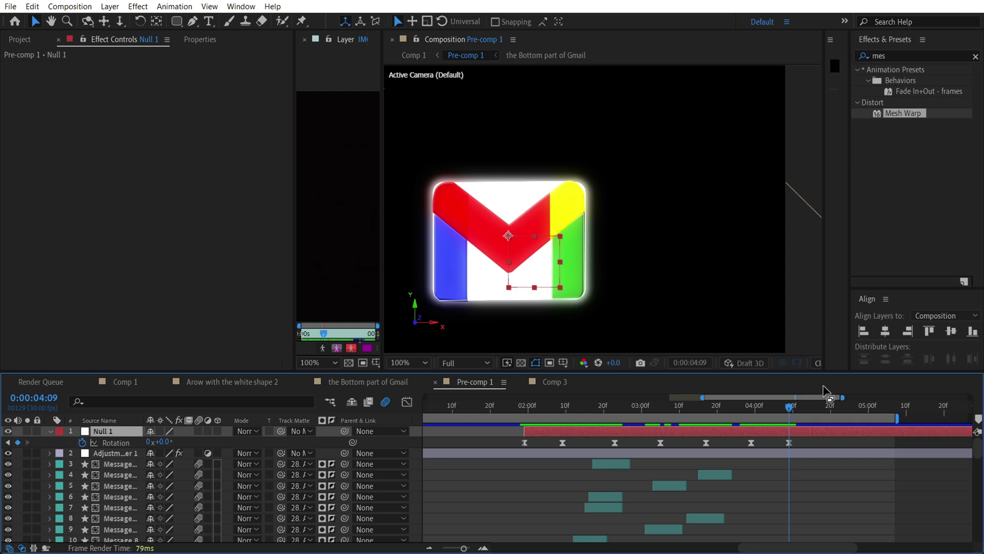
{"action": "left_click_drag", "start_coordinate": [797, 407], "coordinate": [839, 407]}
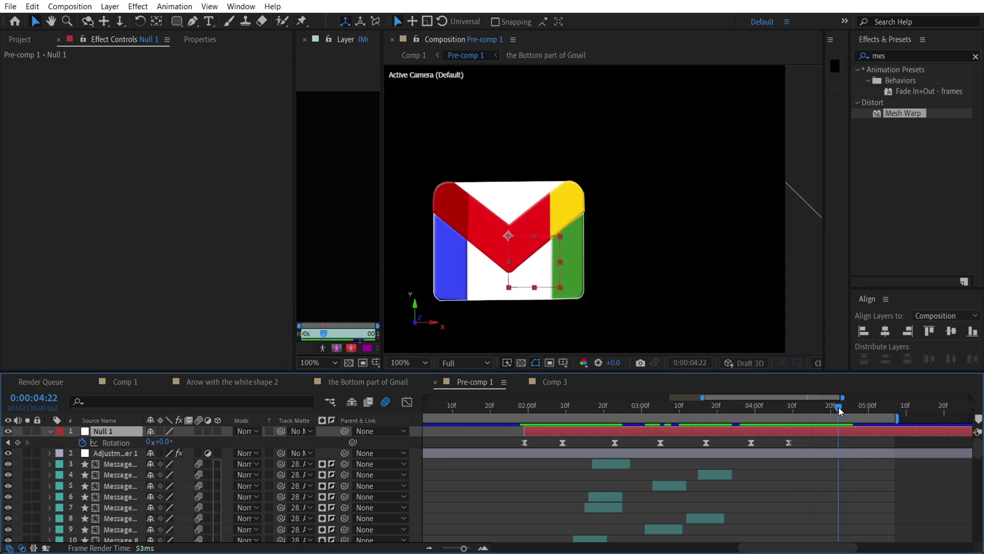
{"action": "left_click", "coordinate": [177, 22]}
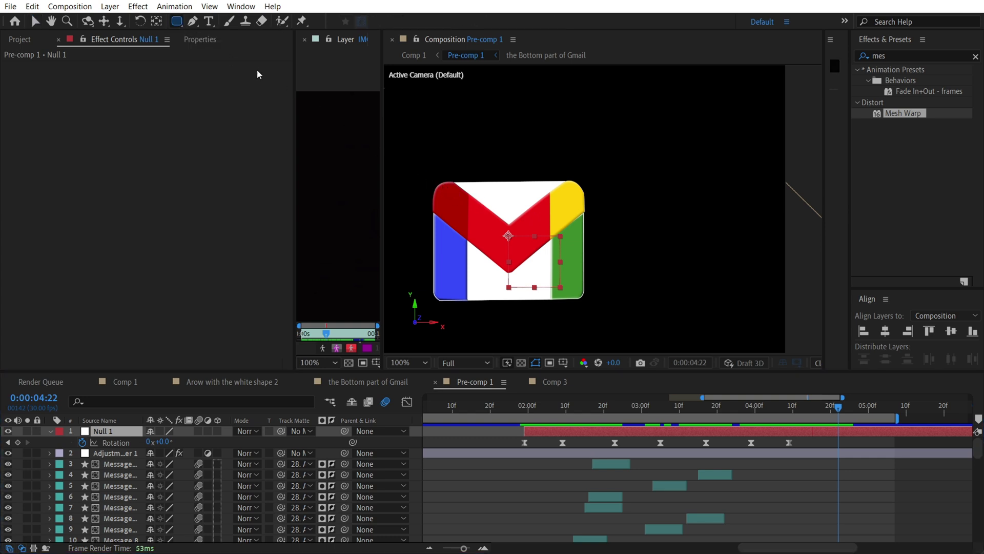
{"action": "left_click", "coordinate": [472, 444]}
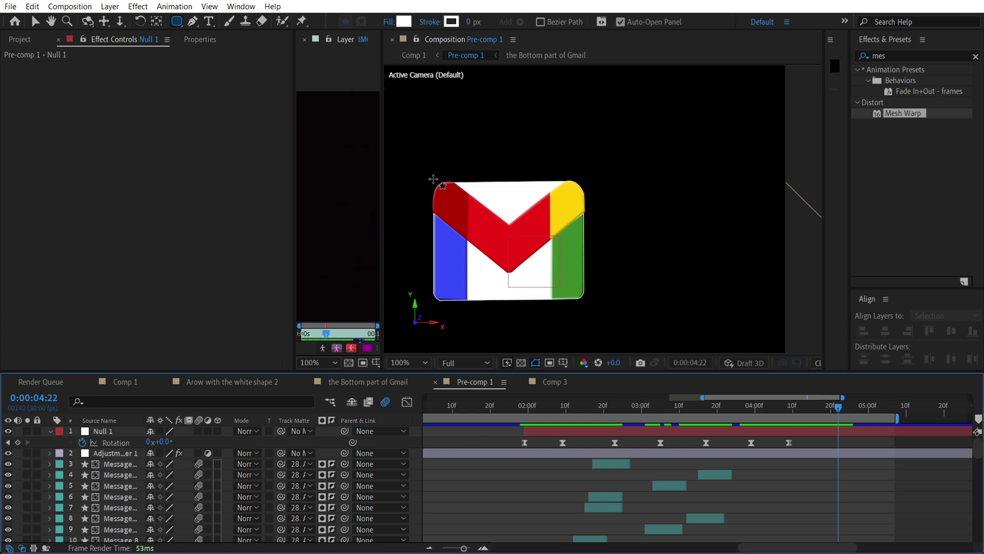
{"action": "key", "text": "v"}
- Select the White rectangle layer (39), reveal its Scale keyframes, and examine the scaling around 0:00:04:10
{"action": "left_click", "coordinate": [577, 291]}
{"action": "scroll", "coordinate": [144, 484], "scroll_direction": "down", "scroll_amount": 10}
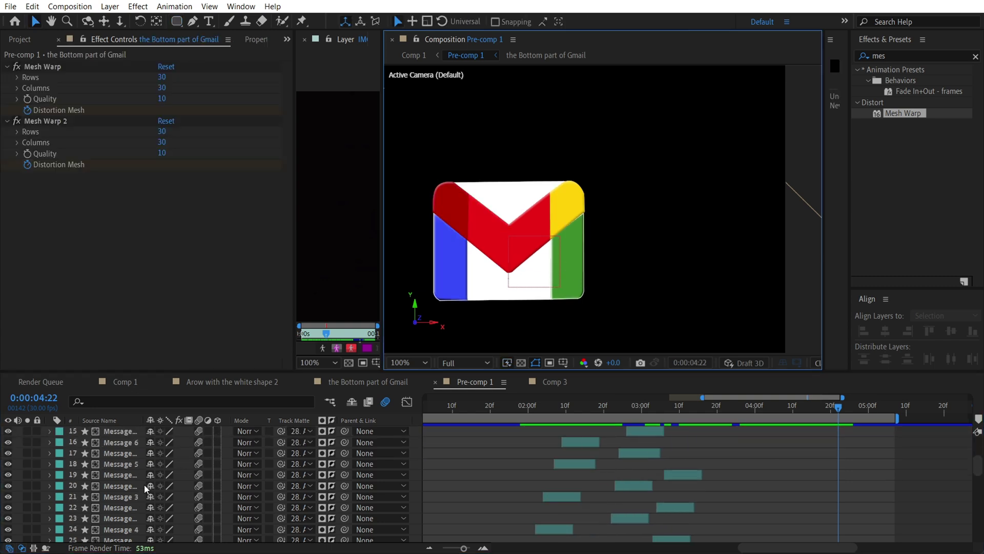
{"action": "scroll", "coordinate": [143, 484], "scroll_direction": "down", "scroll_amount": 3}
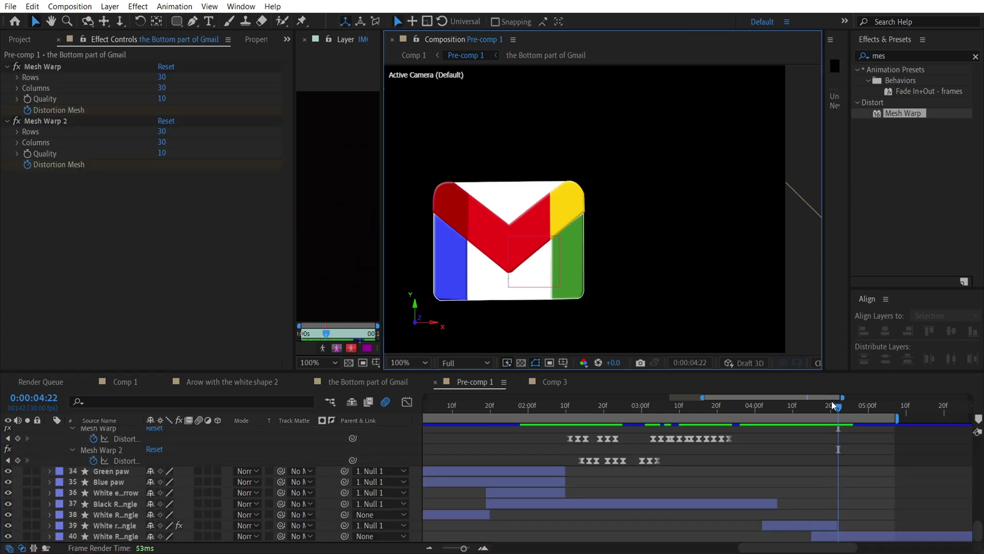
{"action": "left_click_drag", "start_coordinate": [833, 406], "coordinate": [815, 422]}
{"action": "left_click", "coordinate": [808, 524]}
{"action": "key", "text": "s"}
{"action": "scroll", "coordinate": [793, 491], "scroll_direction": "down", "scroll_amount": 1}
{"action": "left_click_drag", "start_coordinate": [827, 424], "coordinate": [793, 421]}
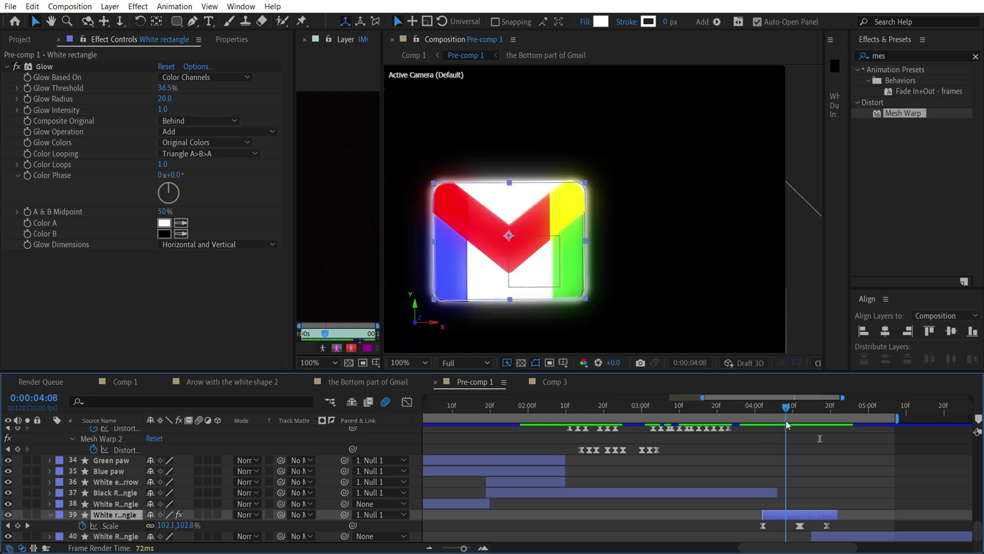
- Select the White rectangle layer's Glow effect, and inspect the layer's start at 0:00:04:02
{"action": "left_click", "coordinate": [39, 67]}
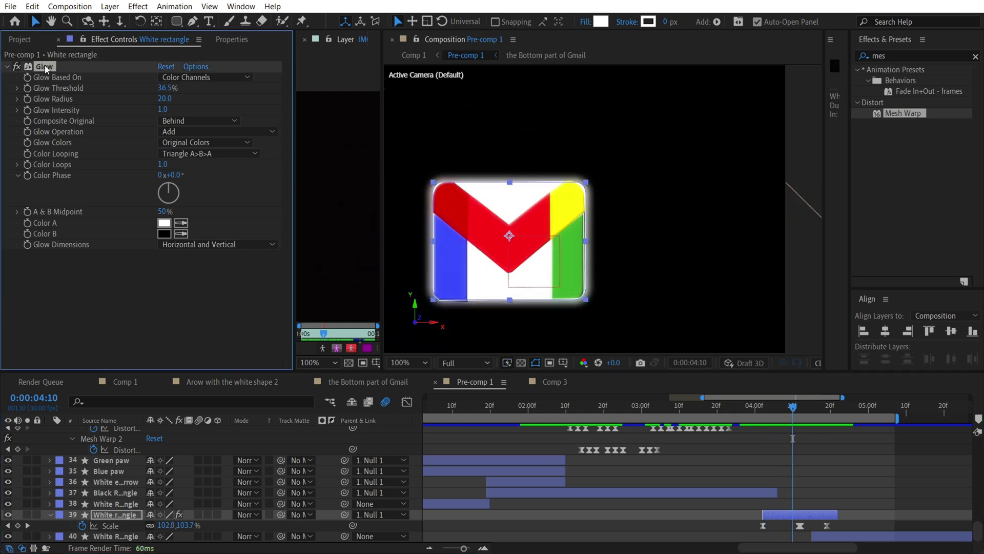
{"action": "left_click", "coordinate": [798, 494]}
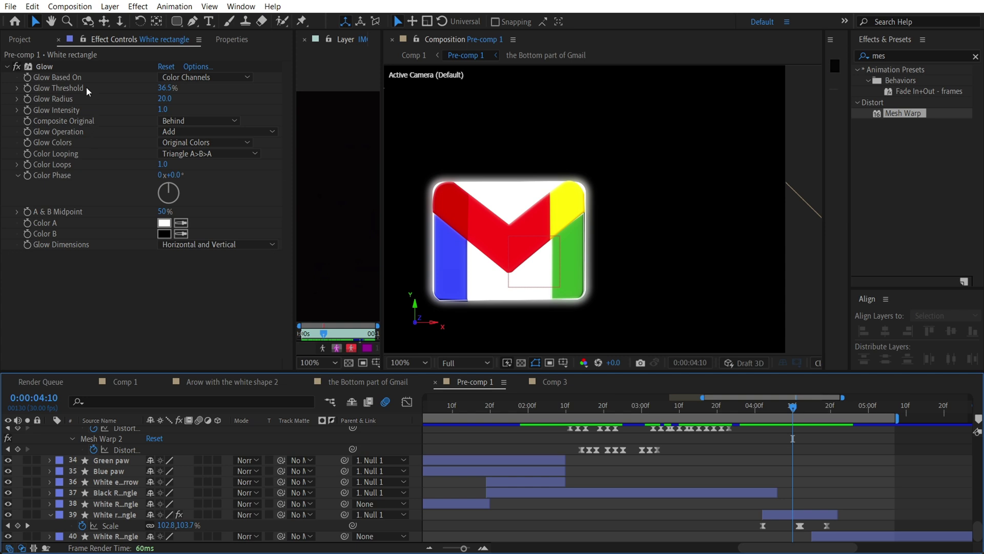
{"action": "left_click_drag", "start_coordinate": [792, 408], "coordinate": [763, 479]}
{"action": "left_click", "coordinate": [780, 515]}
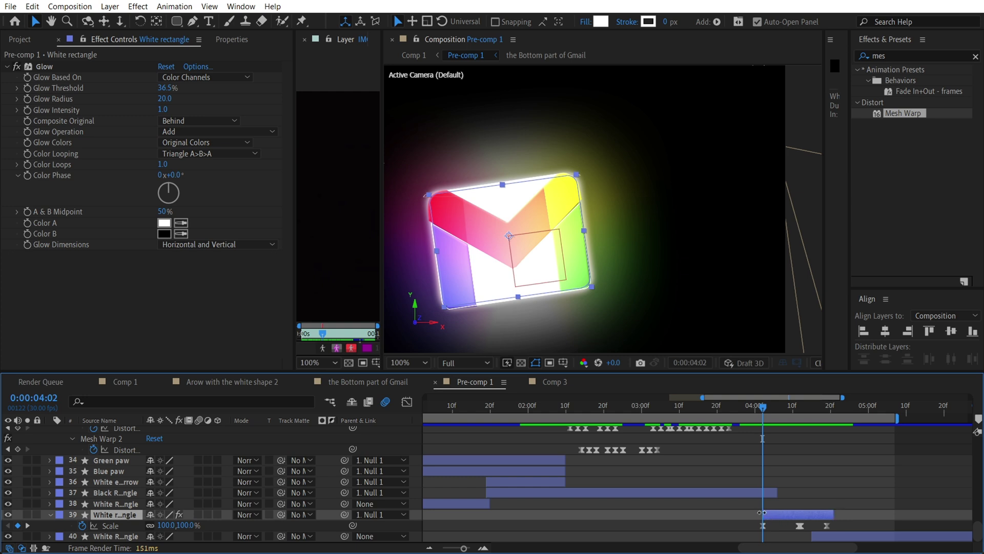
- Move to the start of Pre-comp 1's timeline and play the whole animation with the full frame in view
{"action": "left_click_drag", "start_coordinate": [823, 408], "coordinate": [723, 407]}
{"action": "key", "text": "semicolon"}
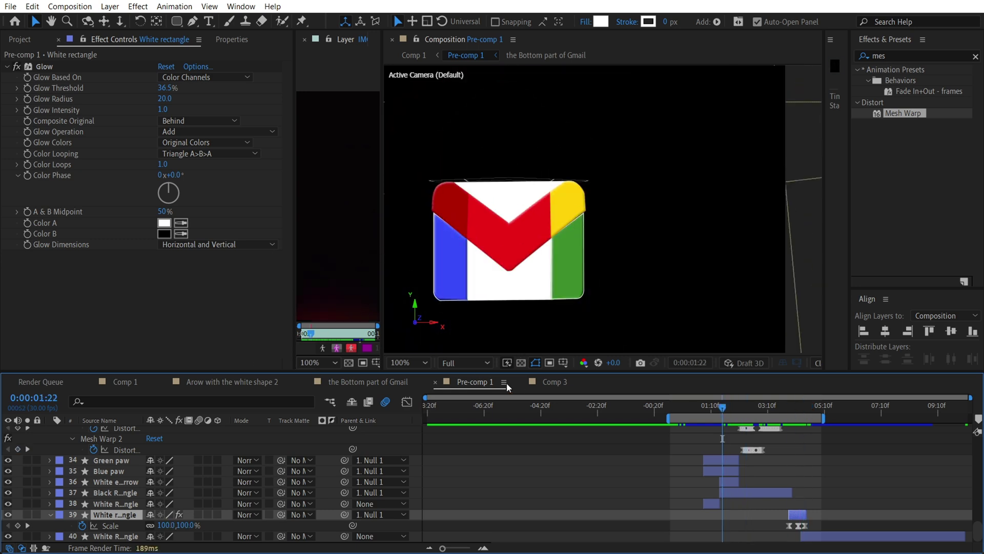
{"action": "left_click_drag", "start_coordinate": [697, 412], "coordinate": [672, 408]}
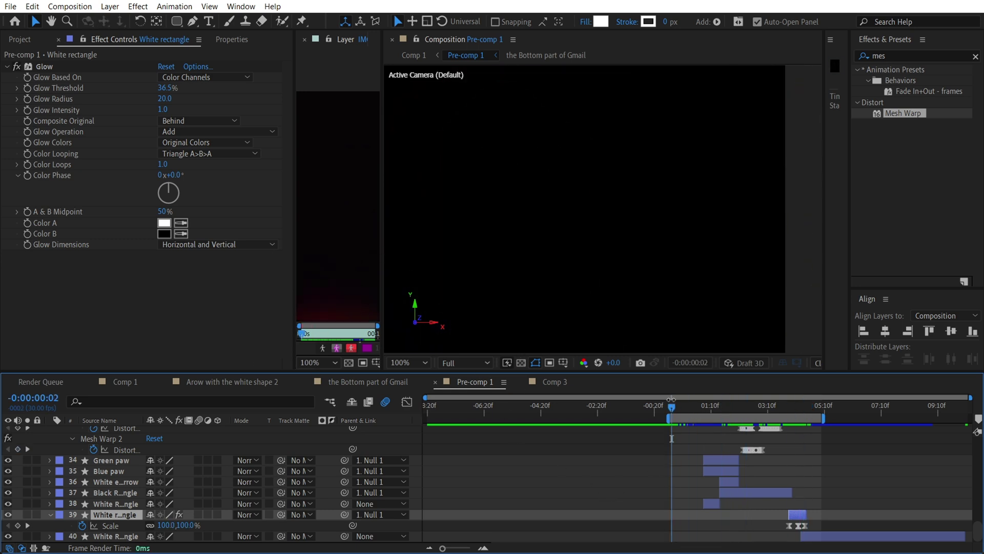
{"action": "key", "text": "space"}
{"action": "scroll", "coordinate": [624, 238], "scroll_direction": "down", "scroll_amount": 1}
{"action": "scroll", "coordinate": [626, 236], "scroll_direction": "down", "scroll_amount": 1}
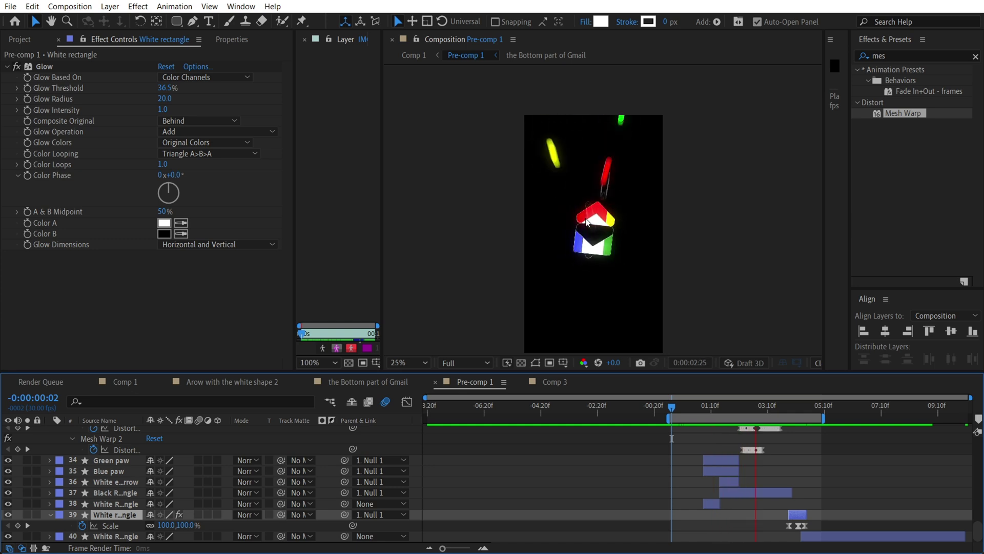
- Select the Main Arrow layer (31), look through its Echo and Fill effects, and collapse its properties
{"action": "scroll", "coordinate": [74, 485], "scroll_direction": "up", "scroll_amount": 5}
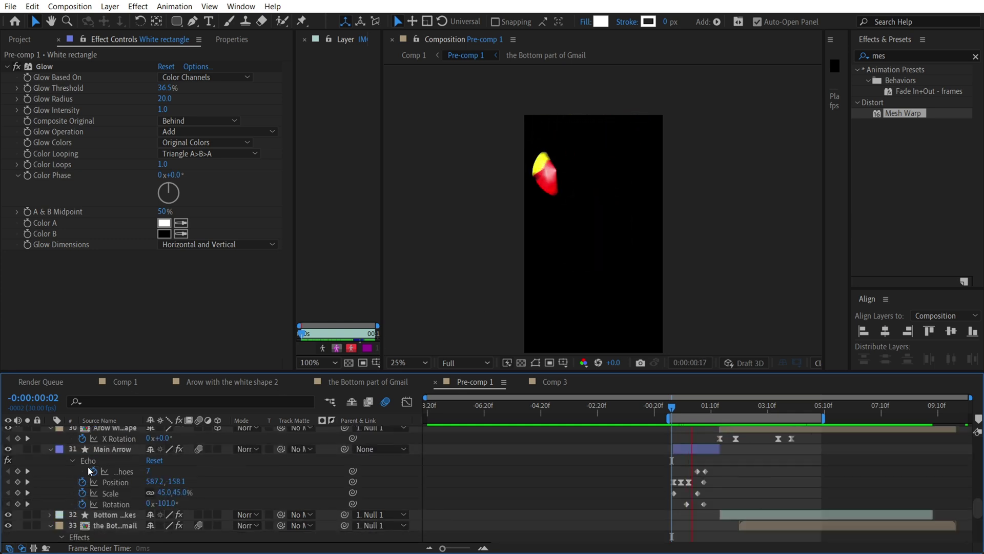
{"action": "left_click", "coordinate": [99, 450]}
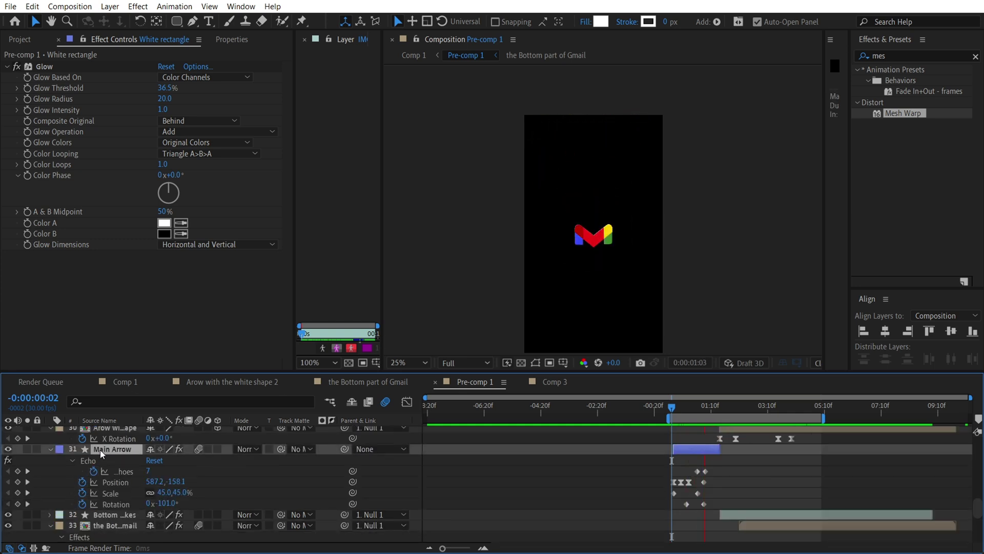
{"action": "left_click", "coordinate": [50, 448]}
{"action": "left_click", "coordinate": [50, 448]}
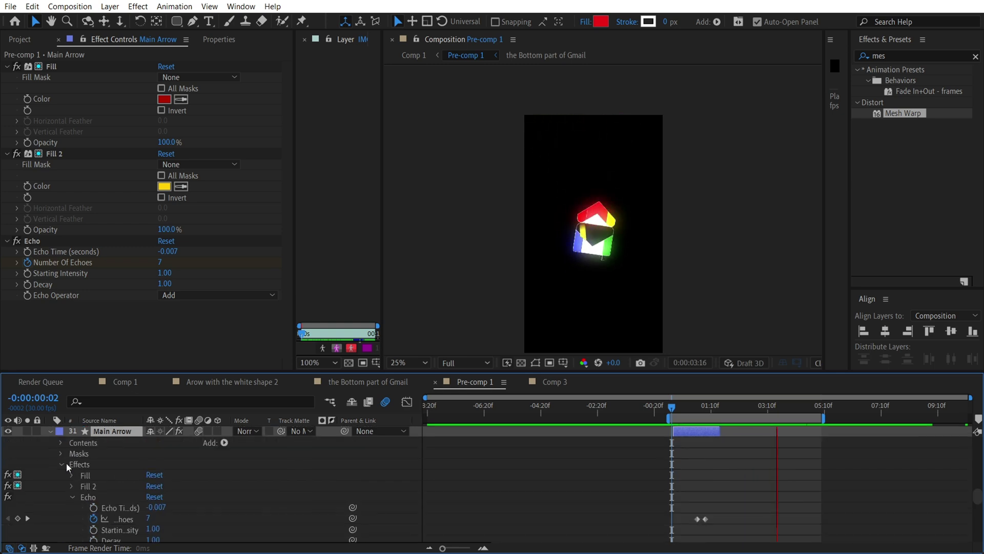
{"action": "left_click", "coordinate": [50, 431]}
- Switch to Comp 1, go to 0:00:00:00, and hide the second Pre-comp 1 layer used as the reflection
{"action": "left_click", "coordinate": [725, 408]}
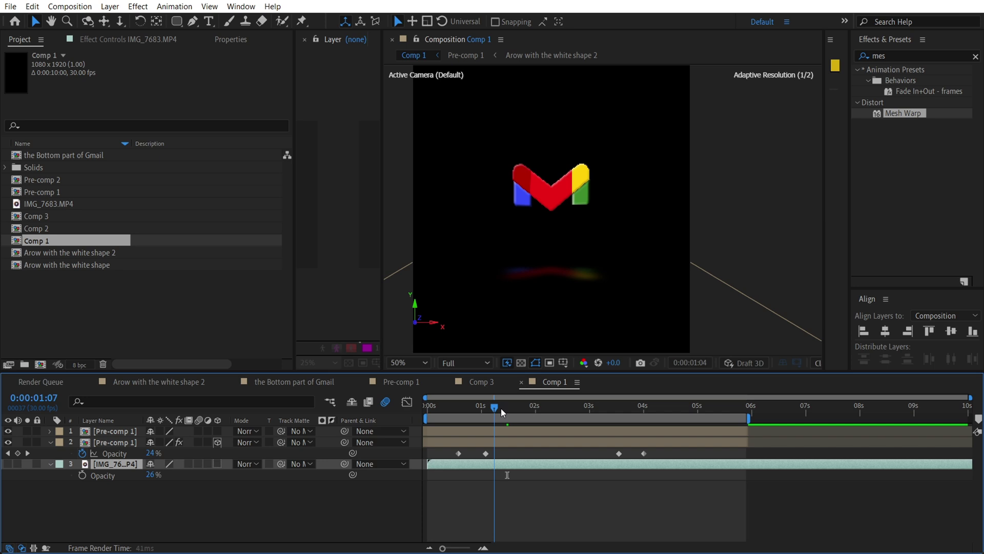
{"action": "left_click_drag", "start_coordinate": [500, 409], "coordinate": [405, 404]}
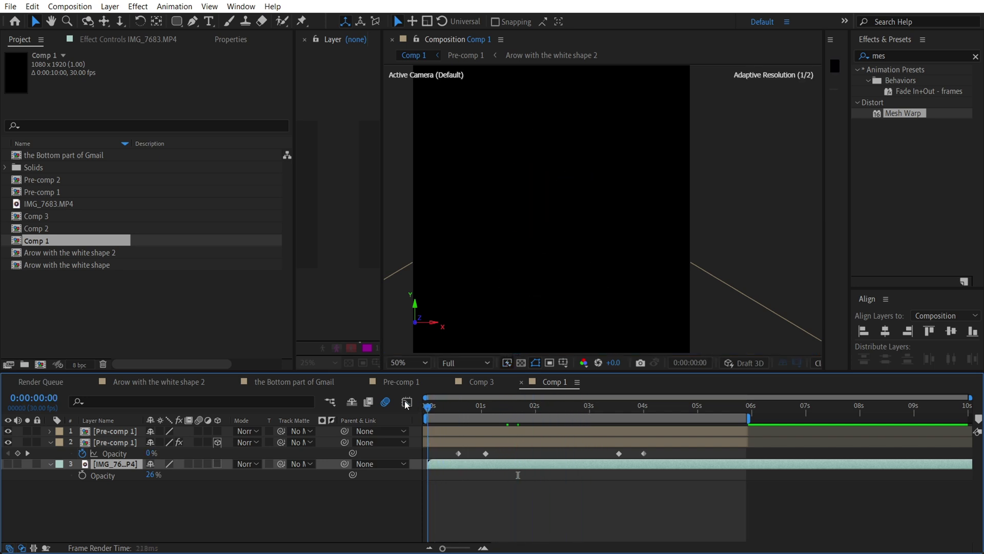
{"action": "left_click", "coordinate": [97, 443]}
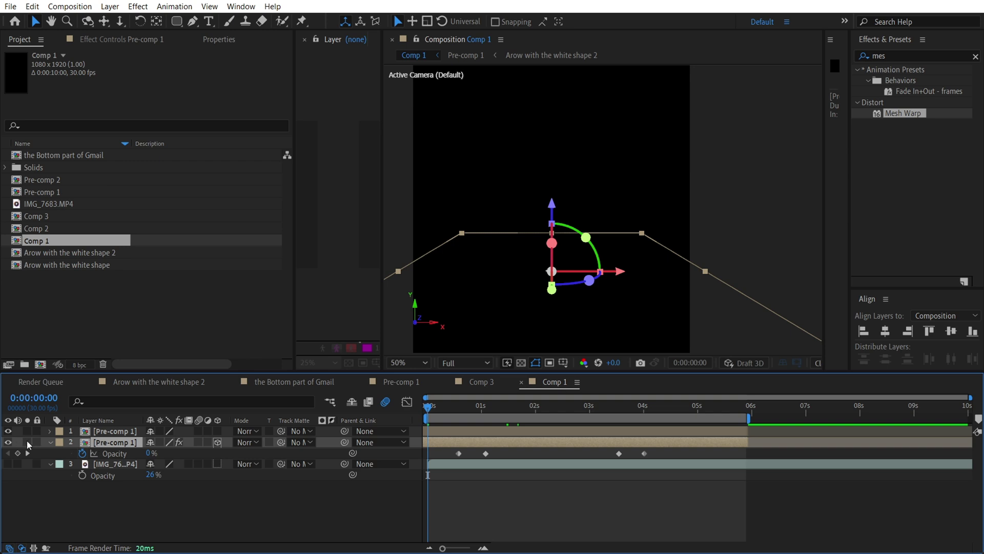
{"action": "left_click", "coordinate": [8, 442]}
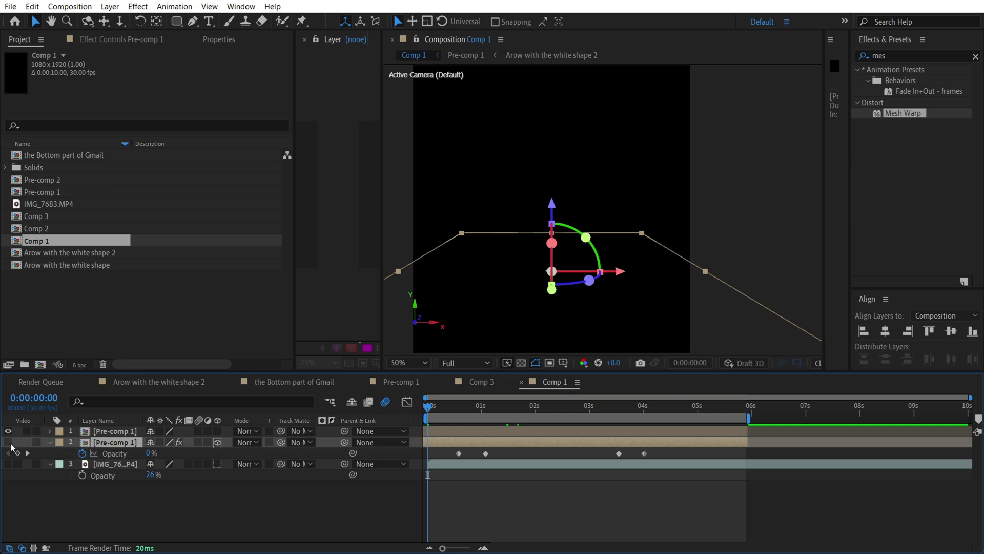
{"action": "left_click", "coordinate": [123, 431]}
- Look through the layers of Comp 3, and switch to Pre-comp 1
{"action": "left_click", "coordinate": [472, 383]}
{"action": "scroll", "coordinate": [587, 228], "scroll_direction": "down", "scroll_amount": 1}
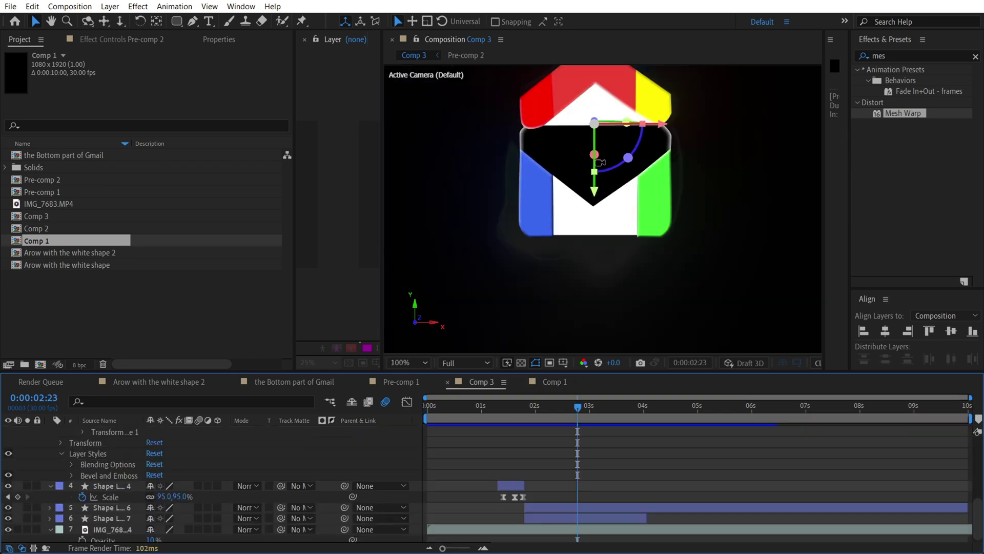
{"action": "scroll", "coordinate": [599, 257], "scroll_direction": "down", "scroll_amount": 2}
{"action": "left_click", "coordinate": [394, 383]}
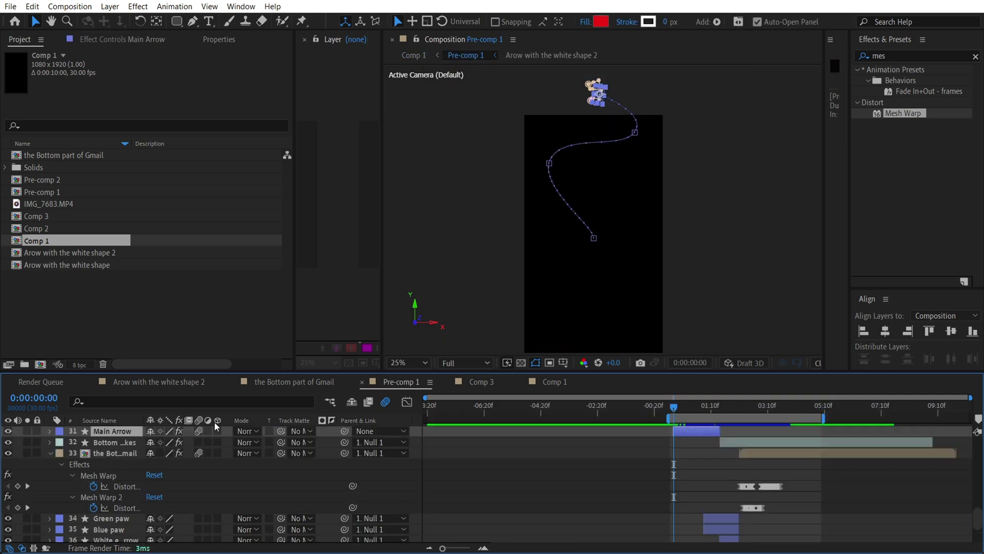
- In Comp 1, undo the duplicate of the top Pre-comp 1 layer and show the reflection layer again
{"action": "left_click", "coordinate": [552, 382]}
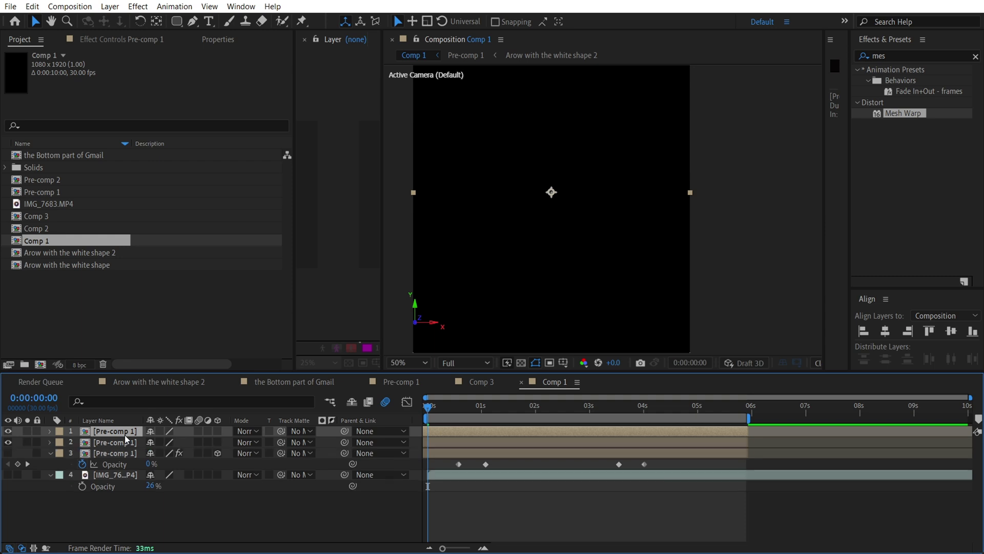
{"action": "left_click", "coordinate": [59, 444]}
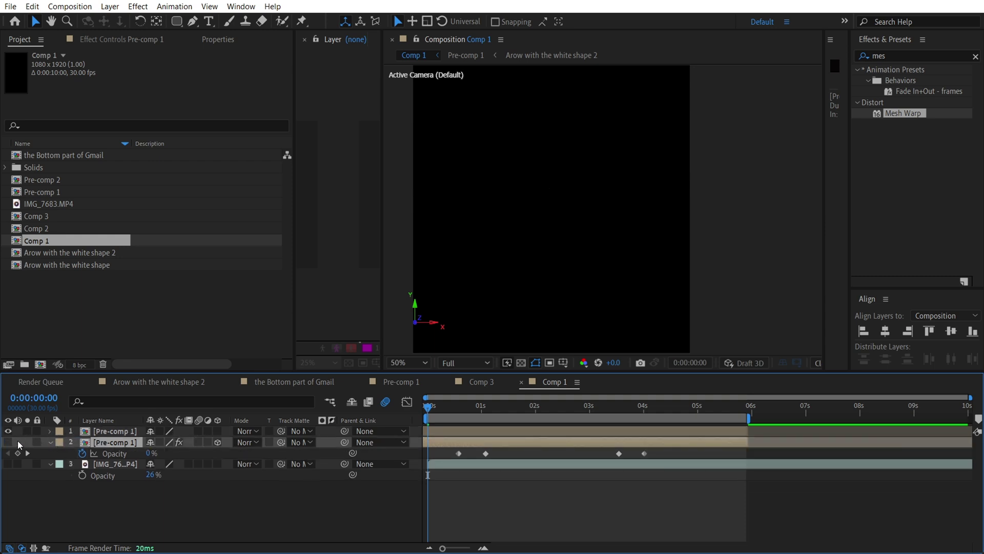
{"action": "left_click", "coordinate": [8, 442]}
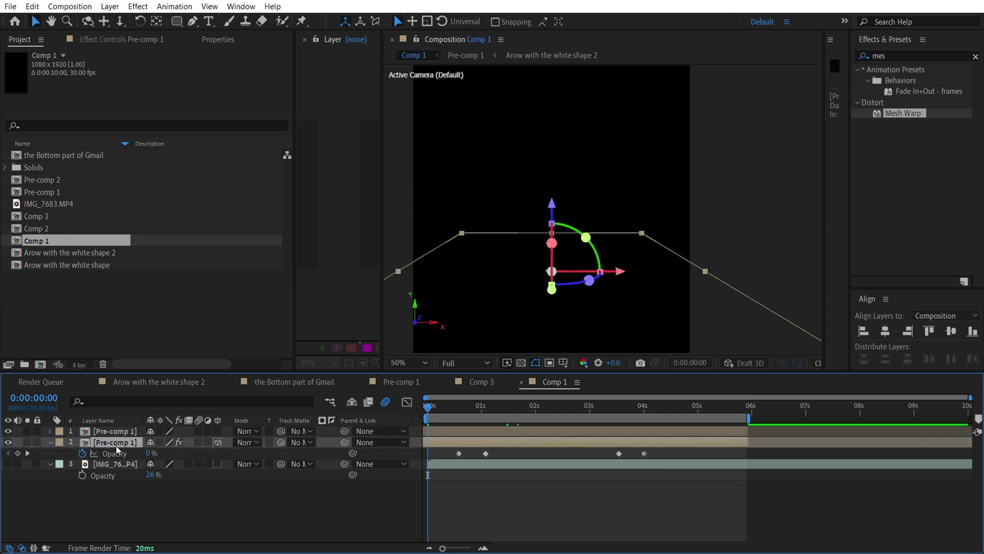
- Examine the reflection layer's Opacity keyframes in Comp 1, stopping at the one at 0:00:01:02
{"action": "left_click_drag", "start_coordinate": [431, 408], "coordinate": [488, 409]}
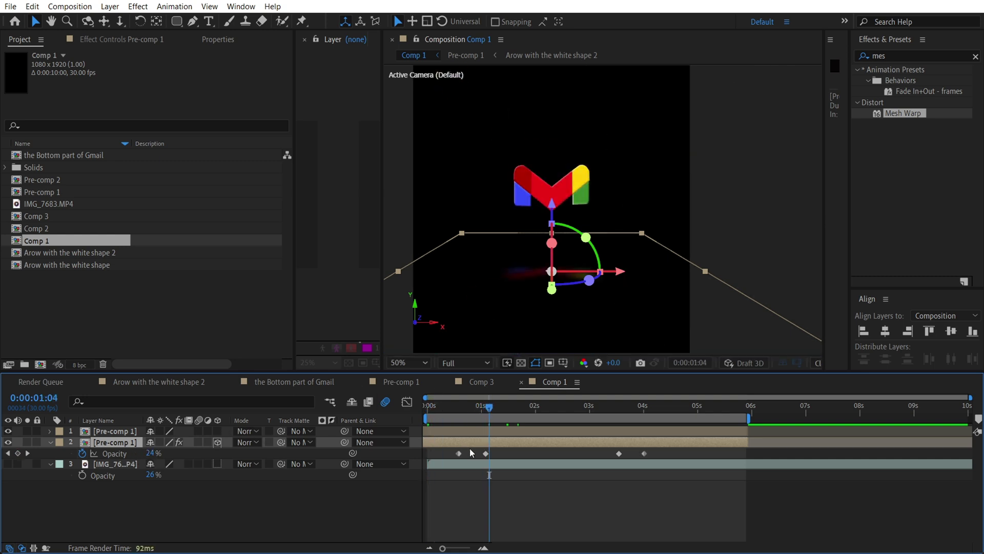
{"action": "scroll", "coordinate": [472, 452], "scroll_direction": "up", "scroll_amount": 2}
{"action": "left_click", "coordinate": [502, 408]}
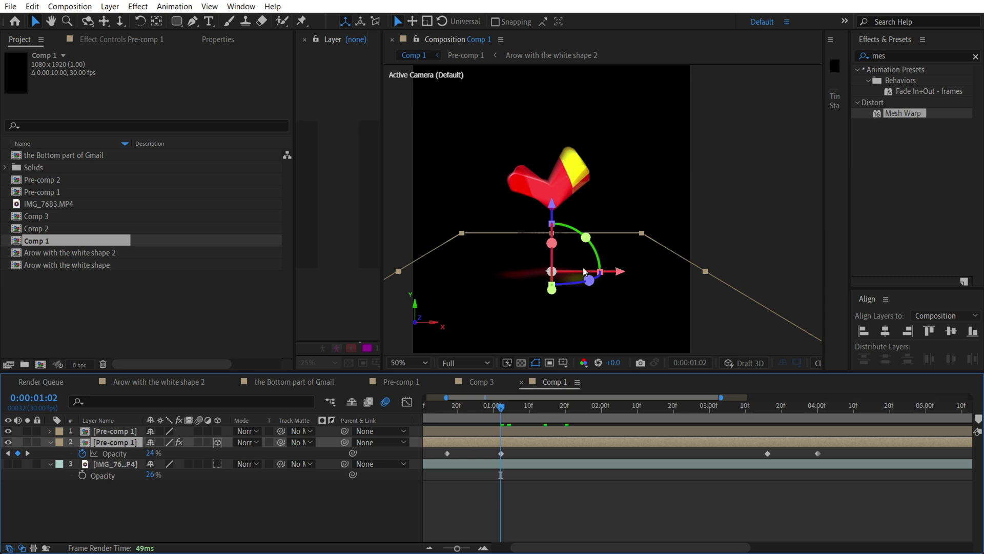
- Point out the Flip Vertical transform for the reflection layer without applying it, and clear the selection
{"action": "right_click", "coordinate": [128, 446]}
{"action": "mouse_move", "coordinate": [203, 131]}
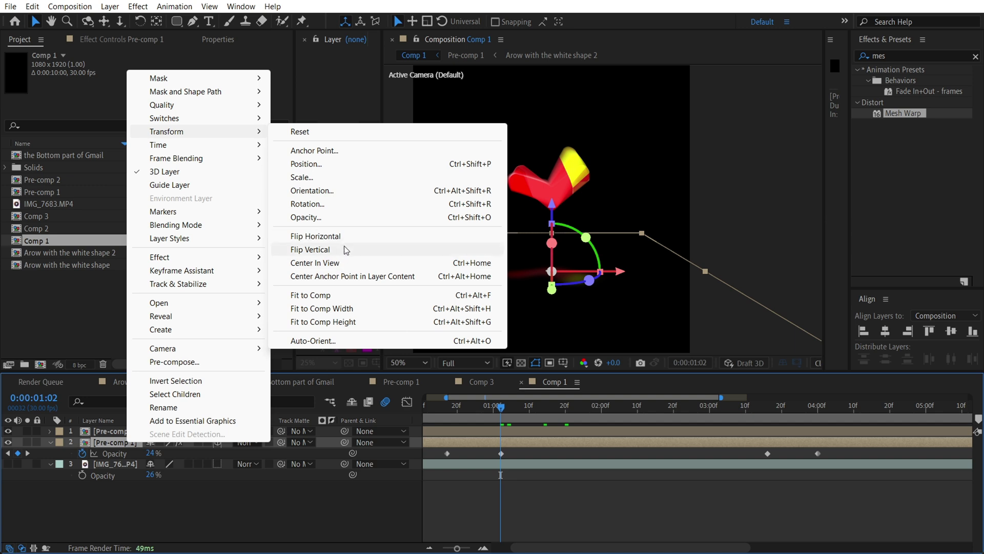
{"action": "left_click", "coordinate": [496, 493]}
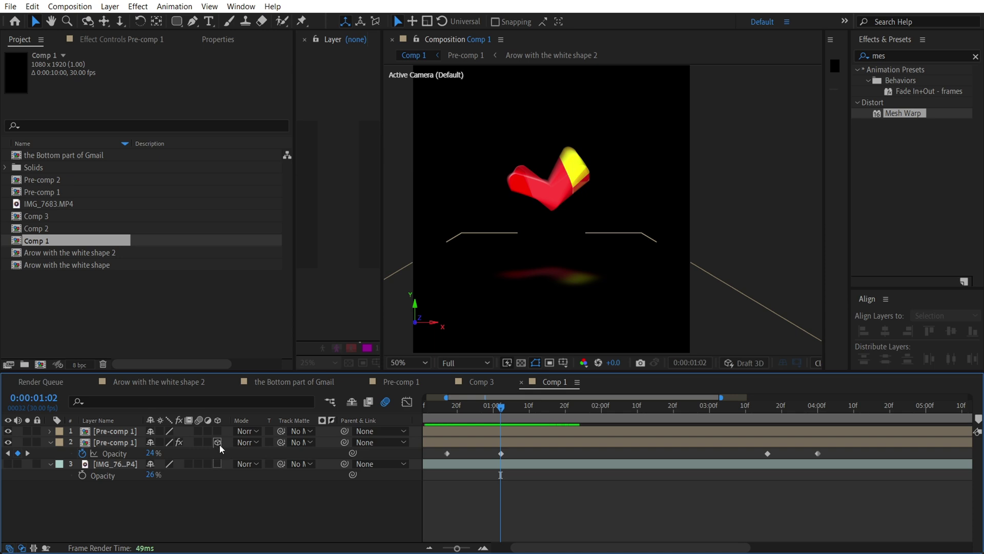
- Reveal the reflection layer's rotation properties, and inspect its X Rotation tilt with the preview at 25%
{"action": "left_click", "coordinate": [106, 442]}
{"action": "key", "text": "r"}
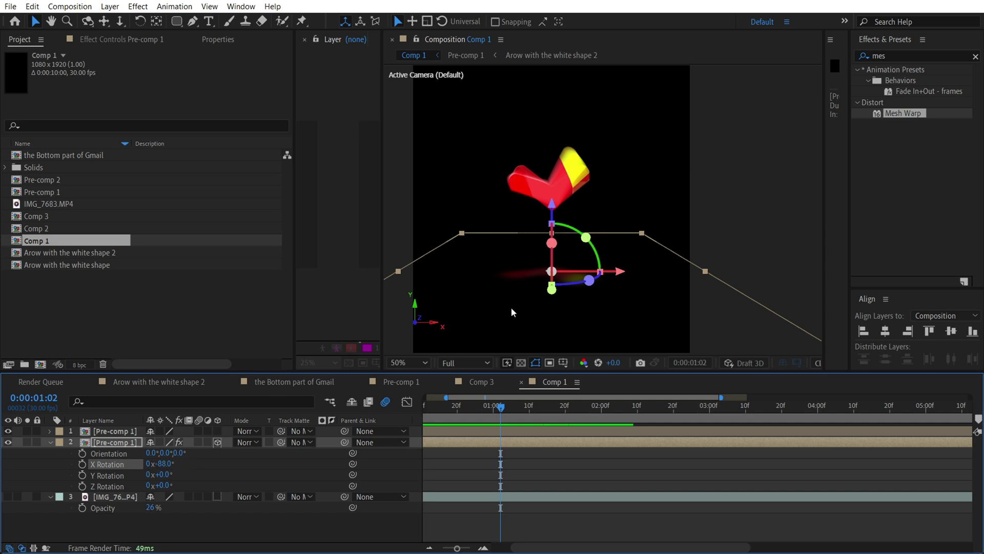
{"action": "scroll", "coordinate": [513, 311], "scroll_direction": "down", "scroll_amount": 2}
{"action": "mouse_move", "coordinate": [530, 328]}
{"action": "left_mouse_down"}
{"action": "mouse_move", "coordinate": [533, 305]}
{"action": "mouse_move", "coordinate": [528, 323]}
{"action": "left_mouse_up"}
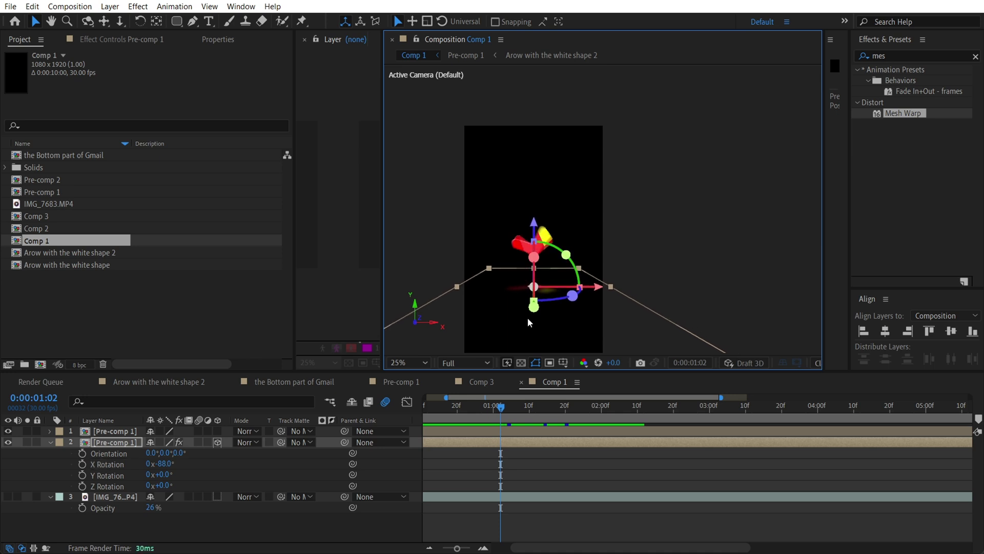
- Show the effect controls of the reflection layer, the lower Pre-comp 1, and examine its Fast Box Blur settings
{"action": "left_click", "coordinate": [617, 286]}
{"action": "left_click", "coordinate": [504, 406]}
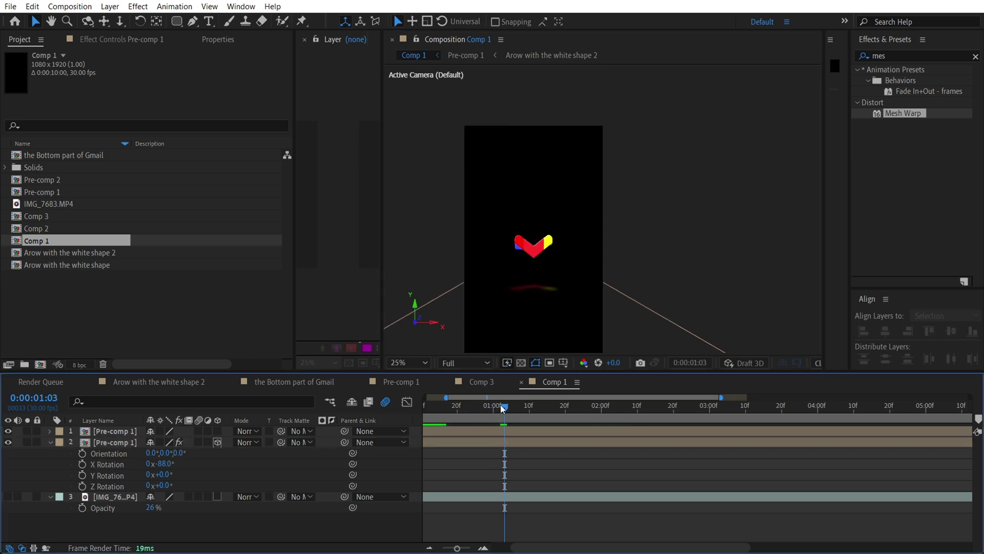
{"action": "left_click", "coordinate": [117, 444]}
{"action": "left_click", "coordinate": [114, 39]}
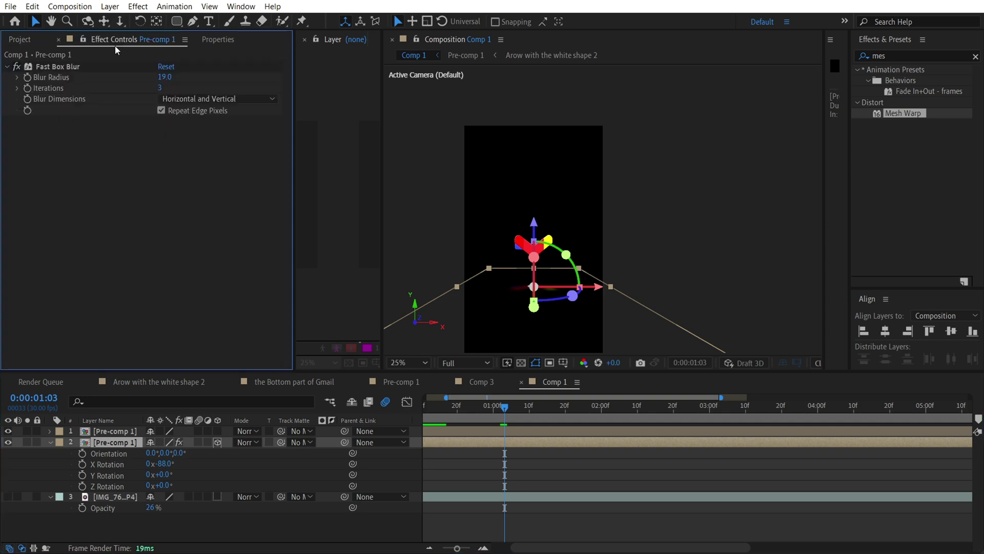
{"action": "left_click", "coordinate": [54, 67]}
{"action": "left_click", "coordinate": [102, 184]}
- Compare the animation with the reflection layer hidden and shown, checking frames from 0:00:02:16 to 0:00:04:01
{"action": "left_click_drag", "start_coordinate": [504, 407], "coordinate": [693, 410]}
{"action": "left_click", "coordinate": [559, 453]}
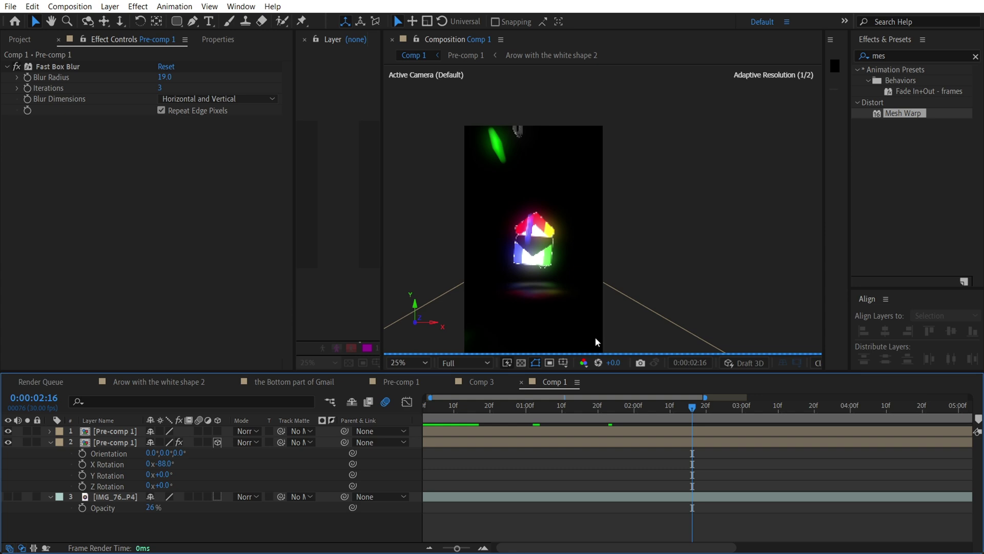
{"action": "left_click", "coordinate": [8, 443]}
{"action": "left_click_drag", "start_coordinate": [687, 412], "coordinate": [814, 408]}
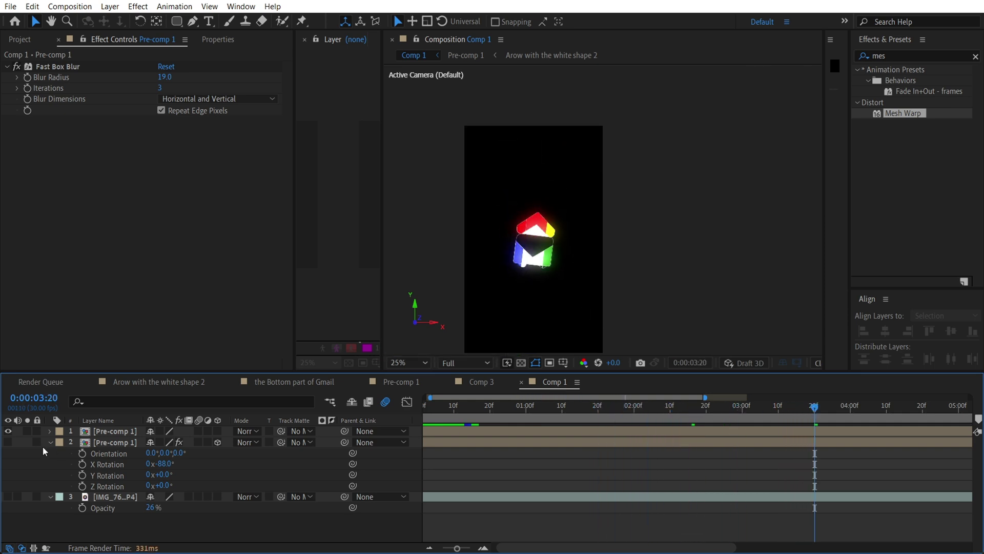
{"action": "left_click", "coordinate": [8, 442]}
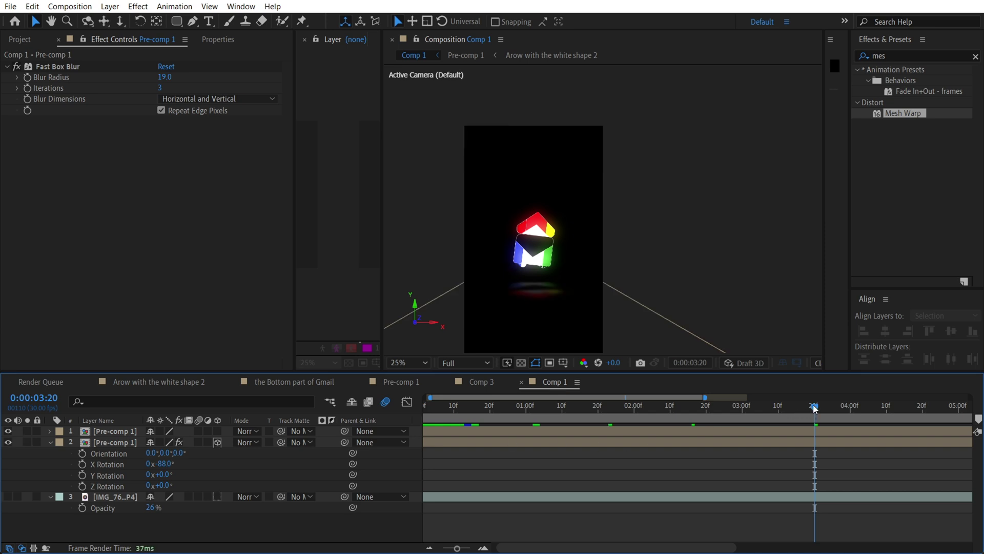
{"action": "key", "text": "minus"}
{"action": "left_click_drag", "start_coordinate": [652, 406], "coordinate": [646, 406]}
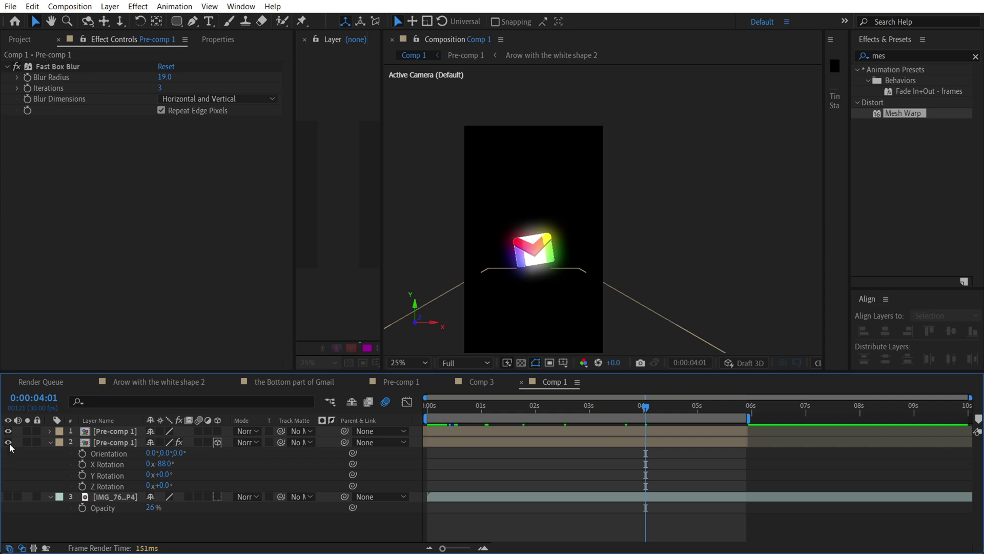
{"action": "key", "text": "equal"}
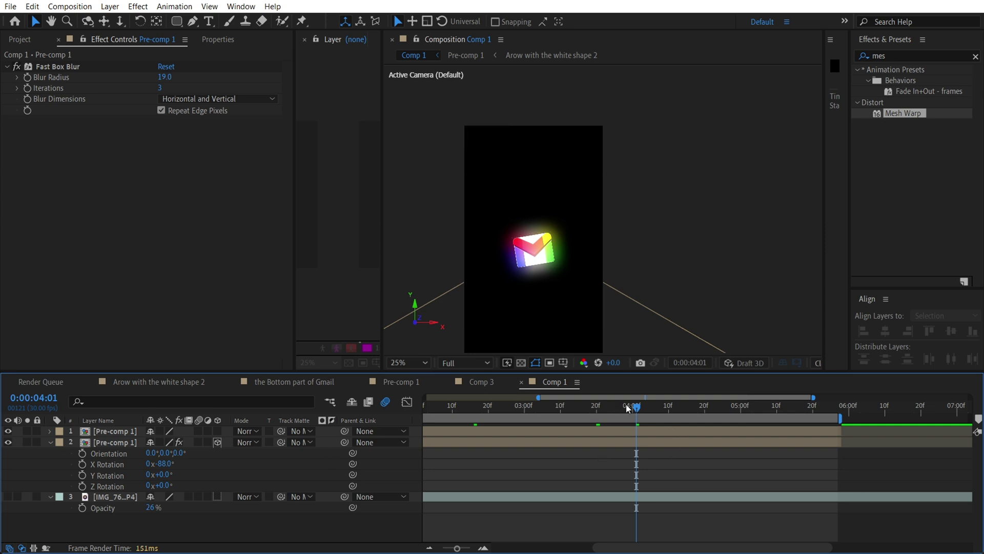
- Preview Comp 1 from the start with the whole frame in view at 25%, and scrub through to 0:00:03:01
{"action": "left_click_drag", "start_coordinate": [635, 405], "coordinate": [428, 407]}
{"action": "scroll", "coordinate": [574, 251], "scroll_direction": "up", "scroll_amount": 2}
{"action": "scroll", "coordinate": [707, 460], "scroll_direction": "down", "scroll_amount": 3}
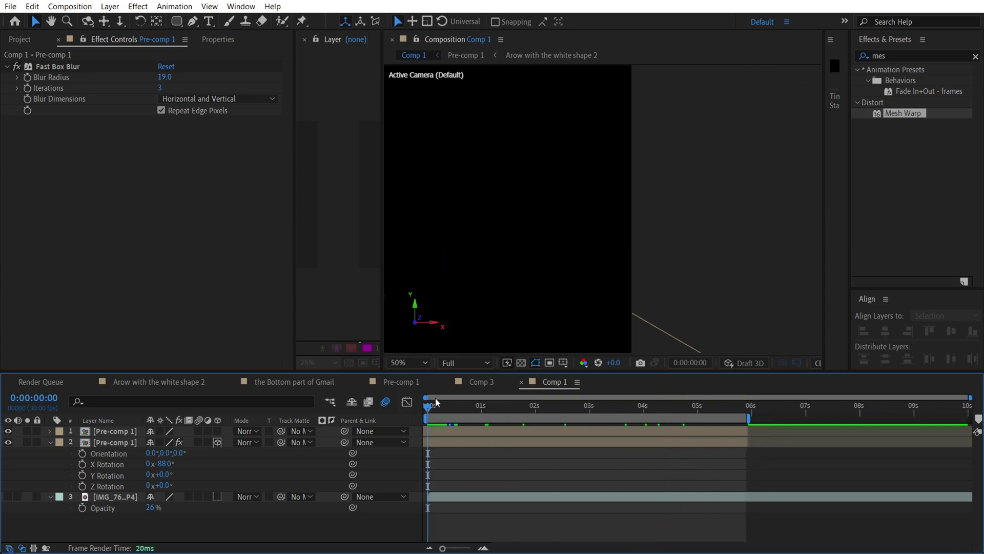
{"action": "scroll", "coordinate": [518, 244], "scroll_direction": "down", "scroll_amount": 2}
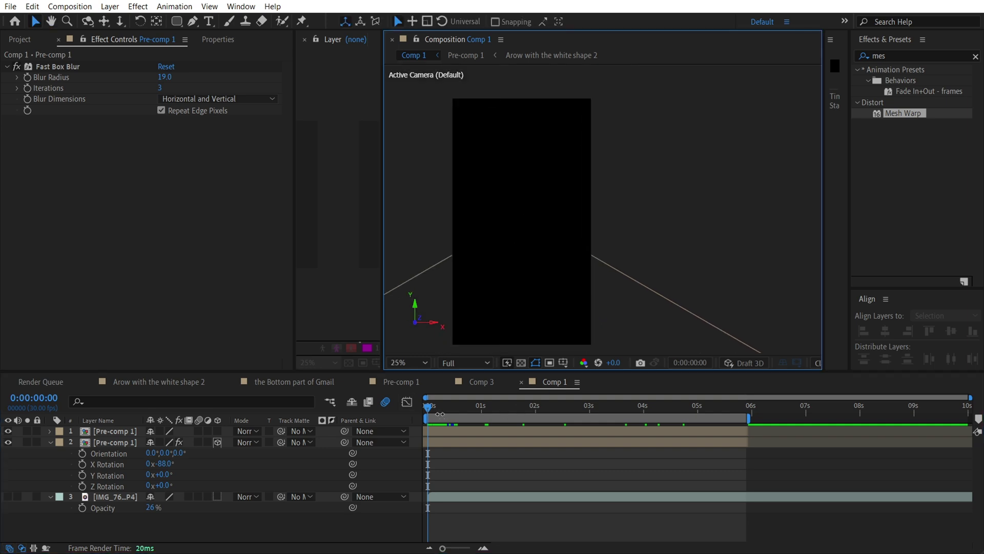
{"action": "key", "text": "space"}
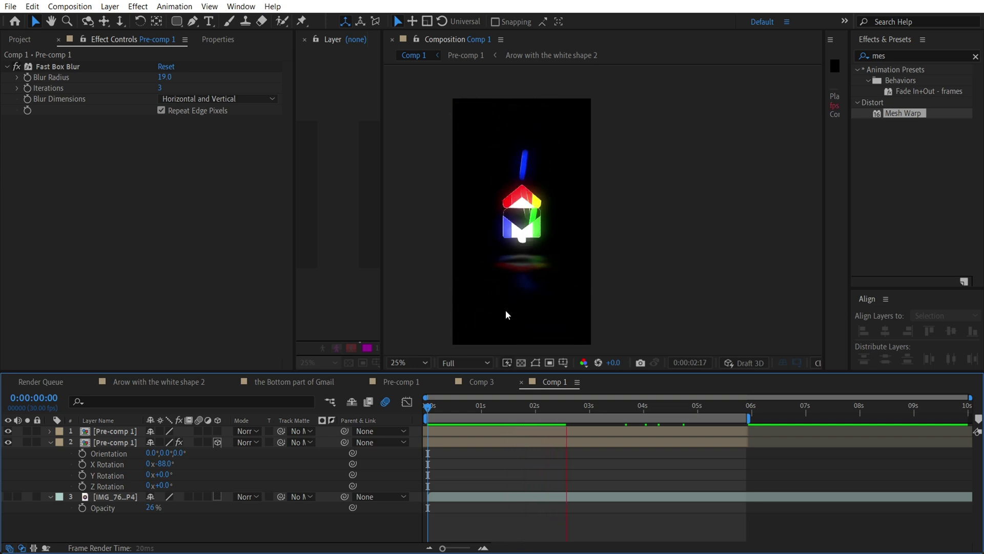
{"action": "left_click_drag", "start_coordinate": [566, 408], "coordinate": [588, 407]}
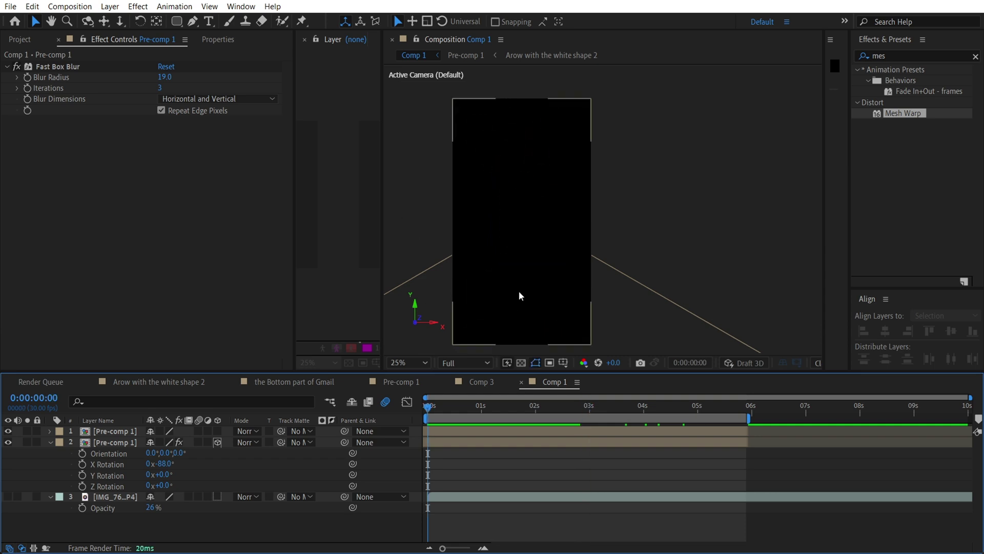
{"action": "left_click_drag", "start_coordinate": [432, 408], "coordinate": [593, 408]}
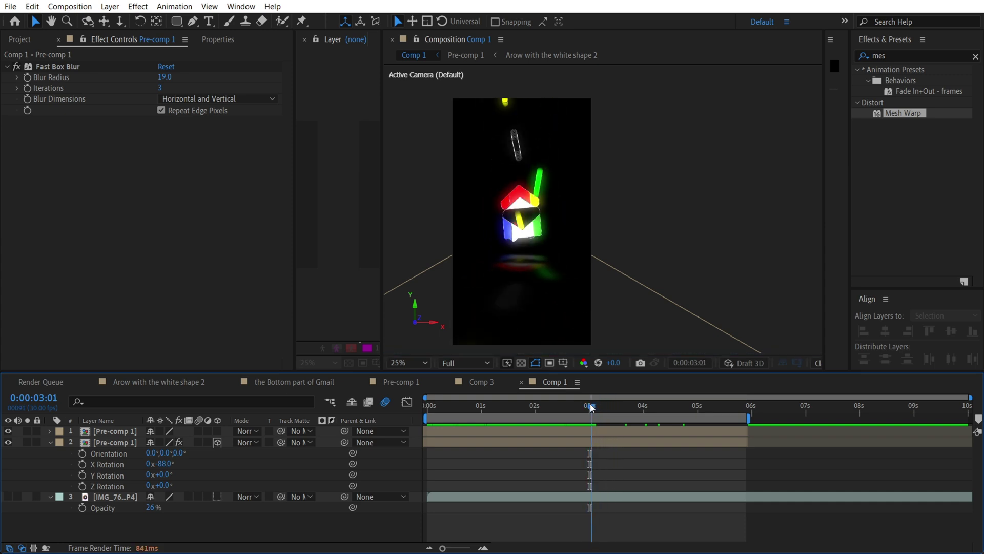